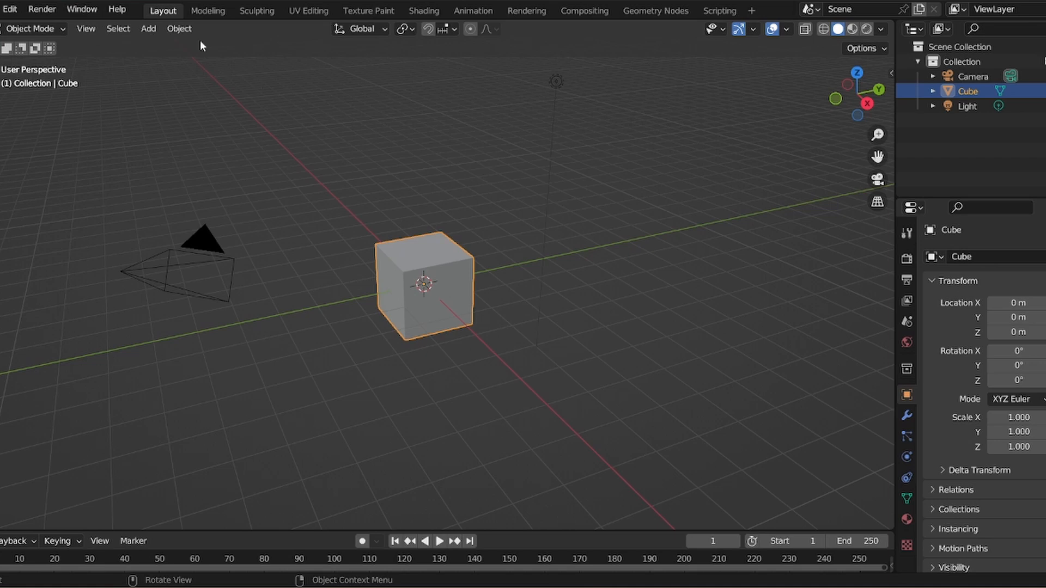
- Apply the Quick Explode effect to the cube and play the animation
click(180, 28)
mouse_move(256, 457)
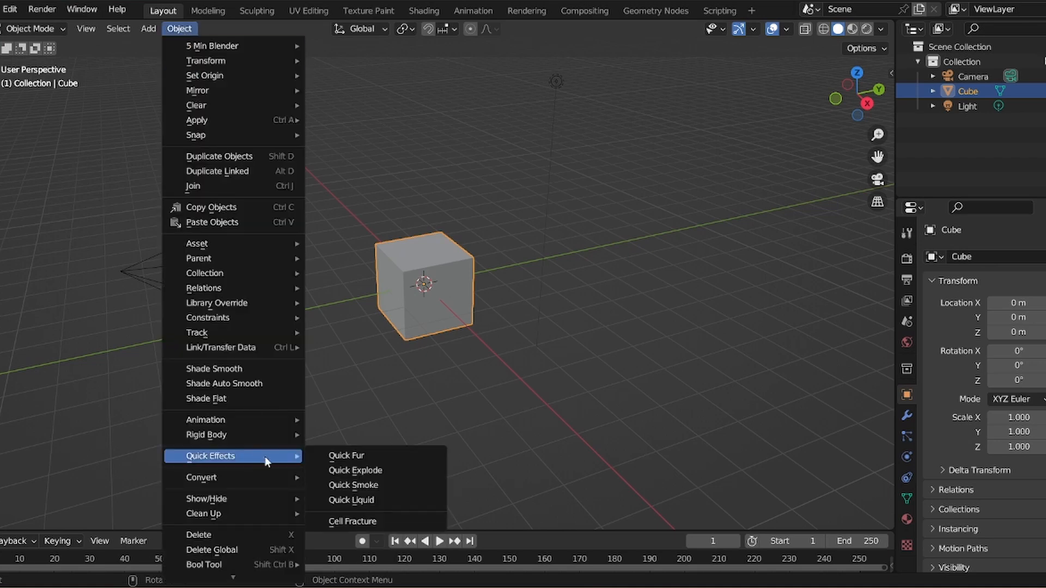
click(355, 470)
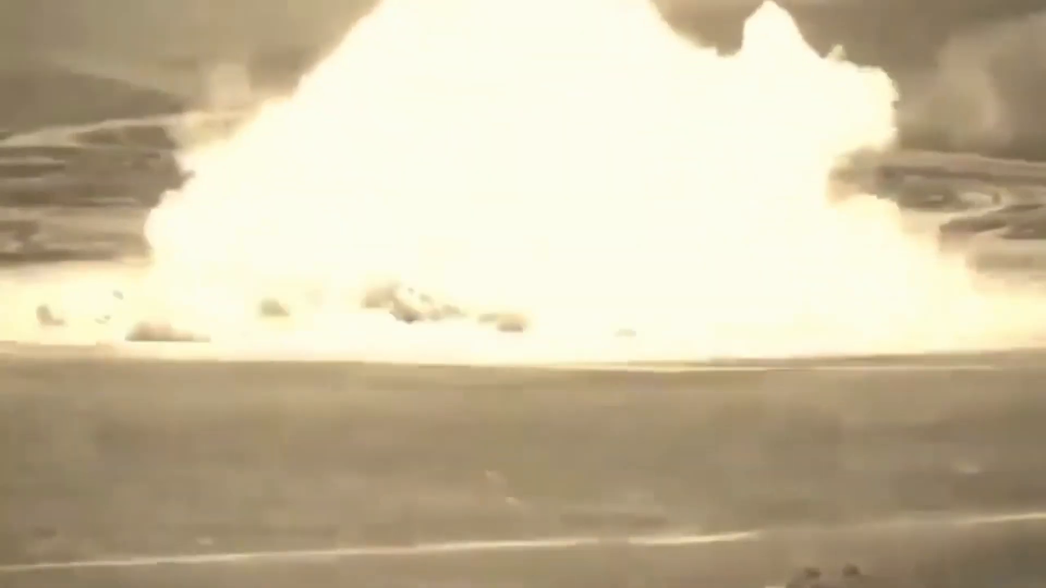
drag(474, 524, 474, 426)
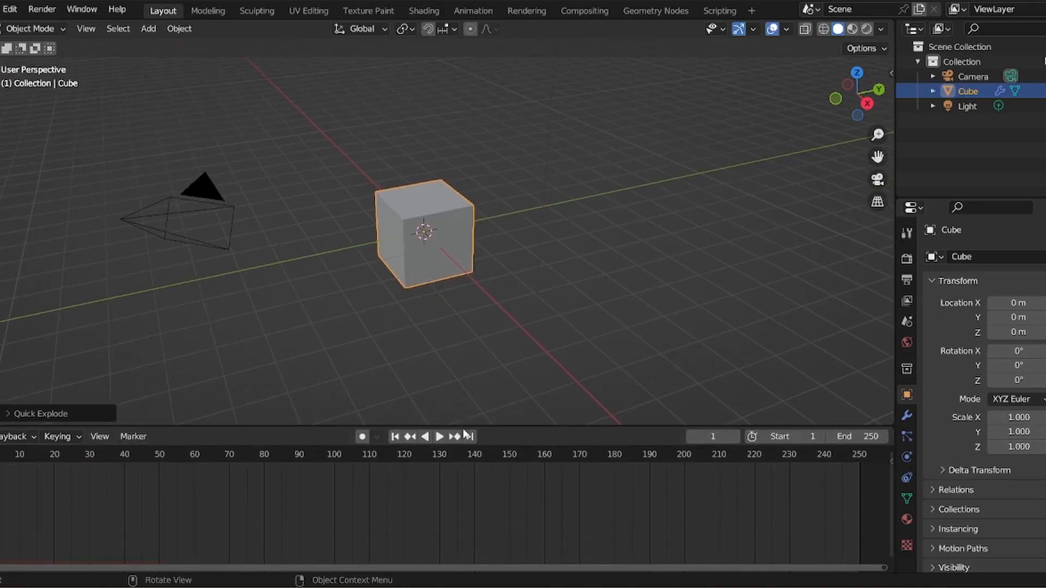
key(space)
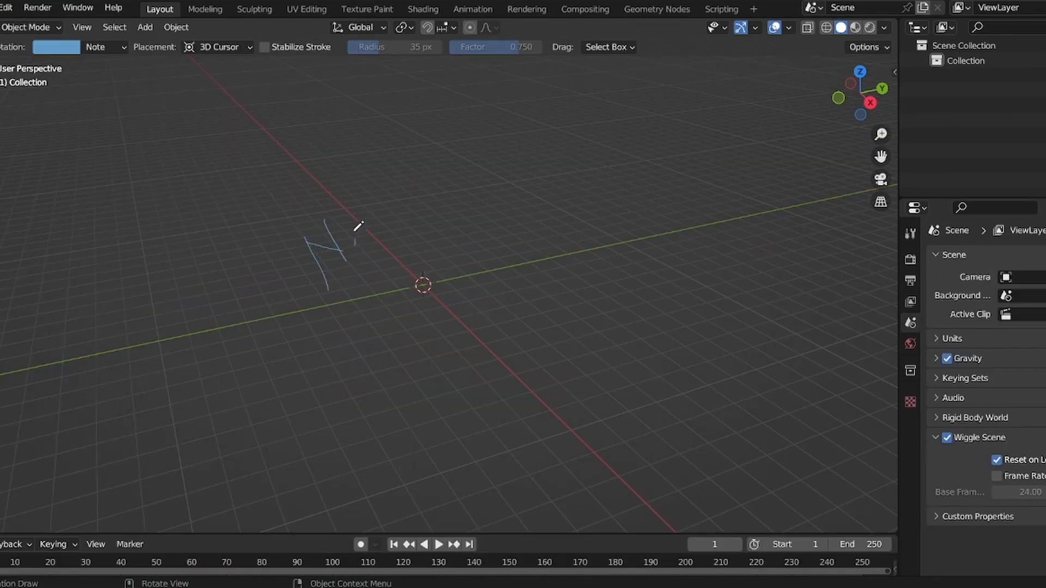
- Annotate the viewport with the handwritten note "Need an object"
drag(356, 229, 431, 145)
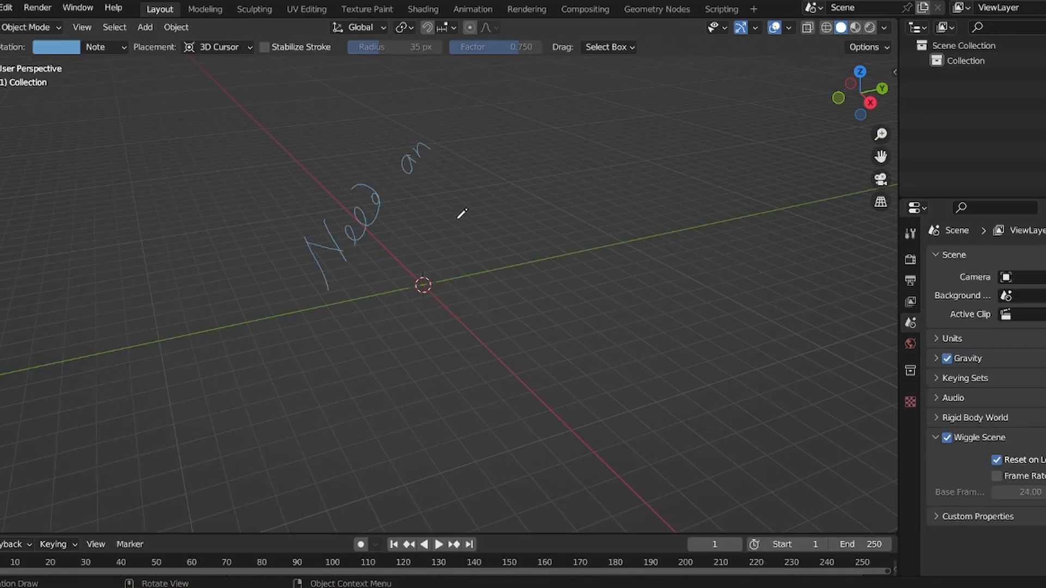
mouse_move(458, 213)
mouse_down()
mouse_move(453, 191)
mouse_move(492, 163)
mouse_up()
drag(447, 265, 567, 113)
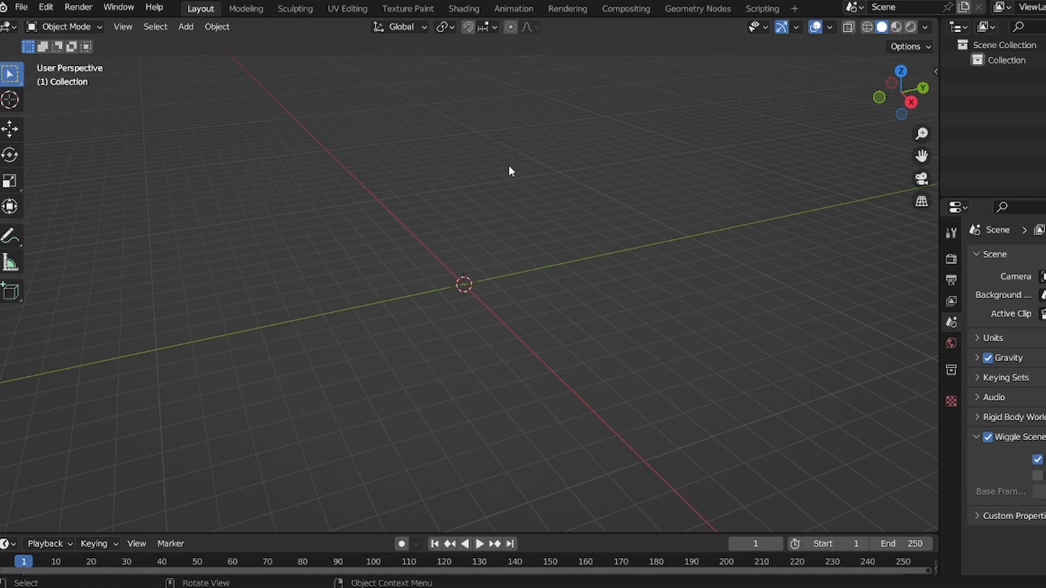
- Add a cube mesh at the 3D cursor
key(shift+a)
mouse_move(507, 167)
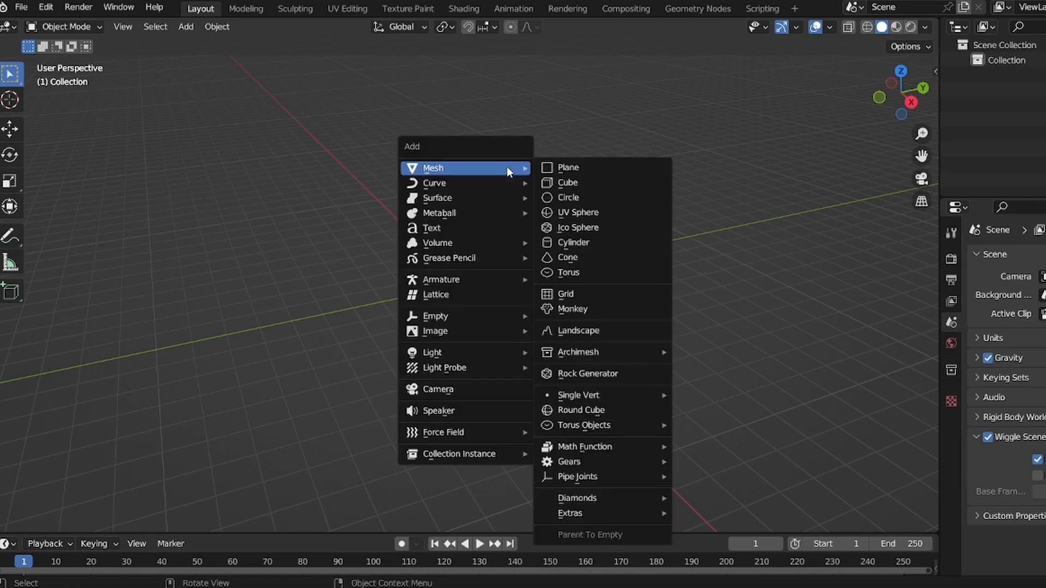
click(593, 184)
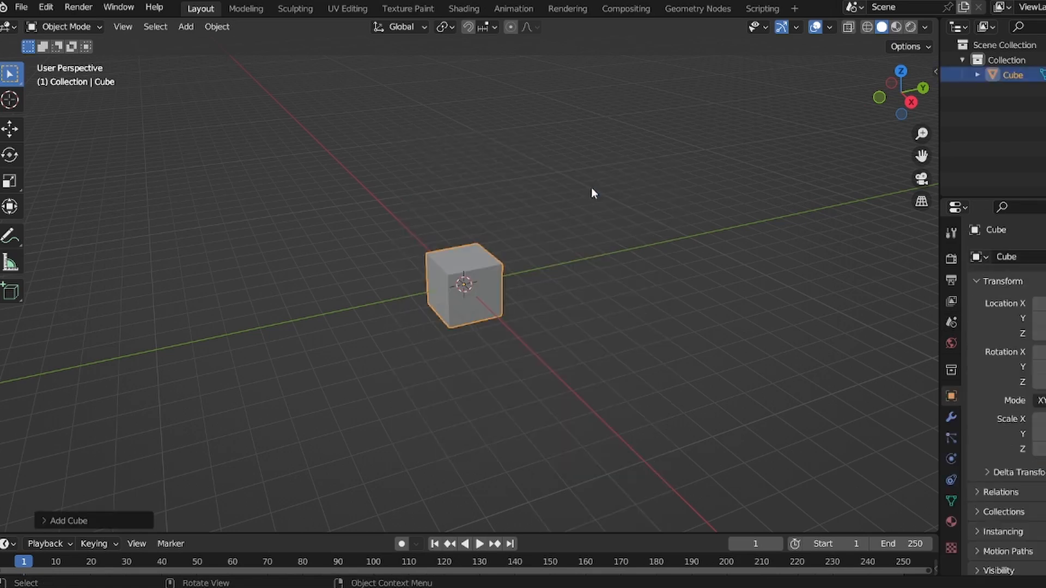
- Add a plane and scale it up by 9 and then by 2 to form a large ground
key(shift+a)
mouse_move(608, 200)
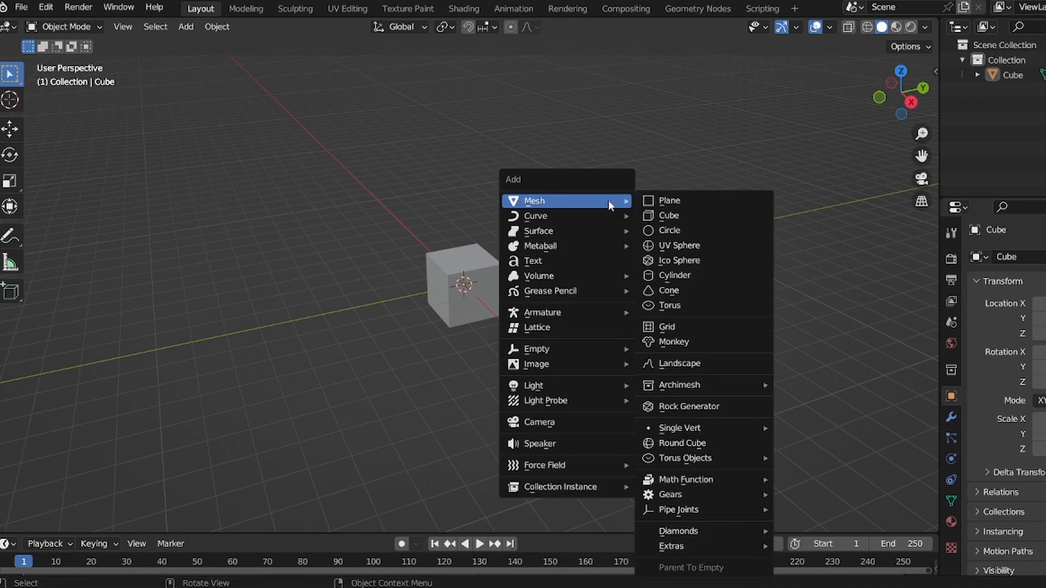
click(685, 201)
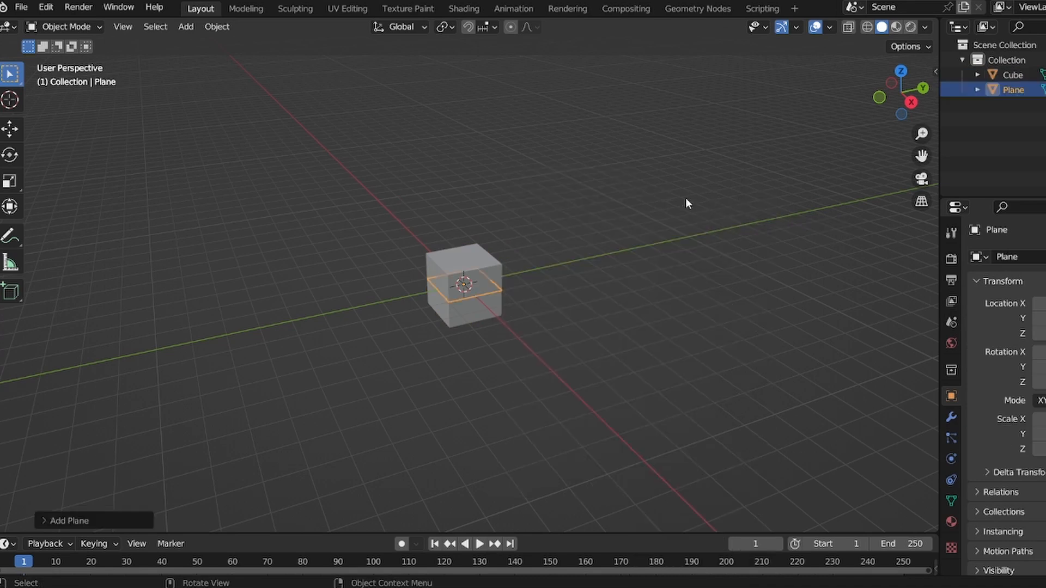
text(s)
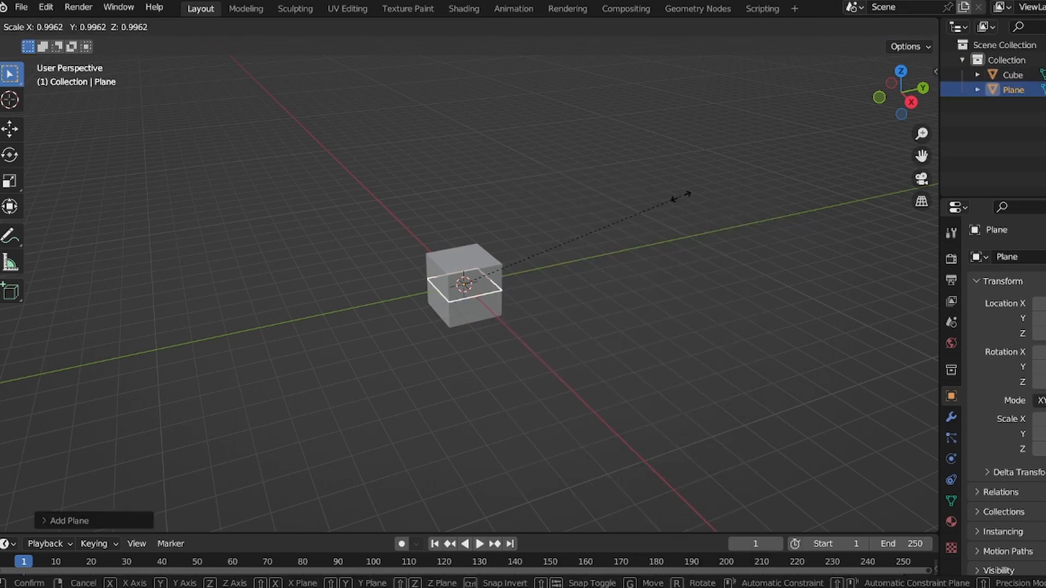
text(9)
key(Return)
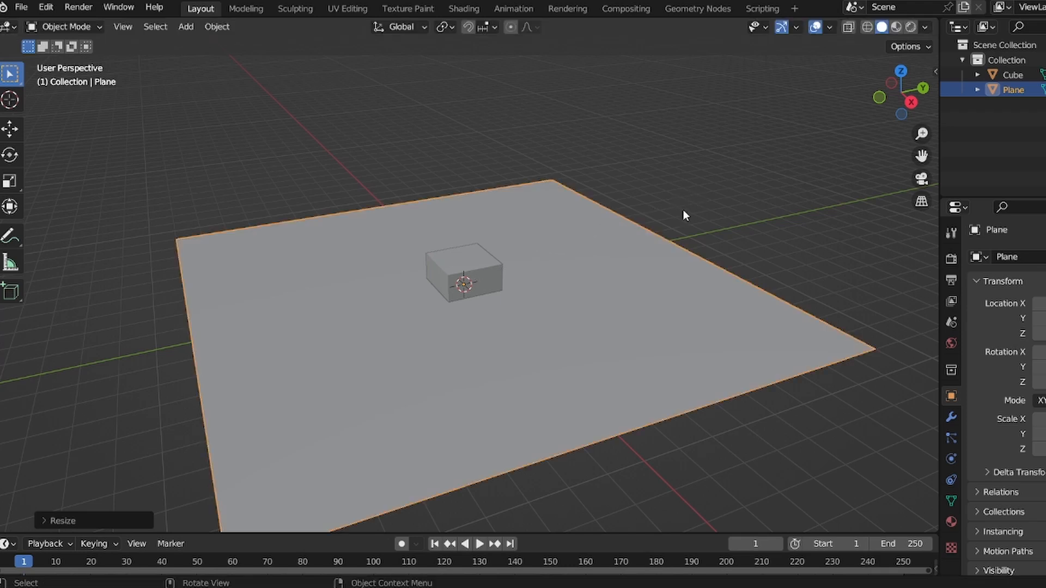
key(s)
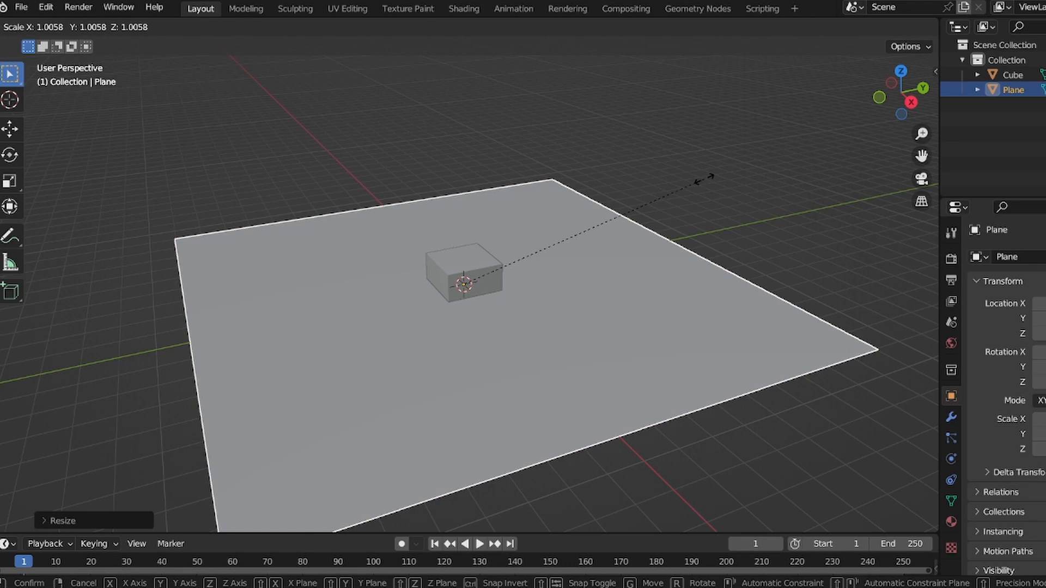
text(2)
key(Return)
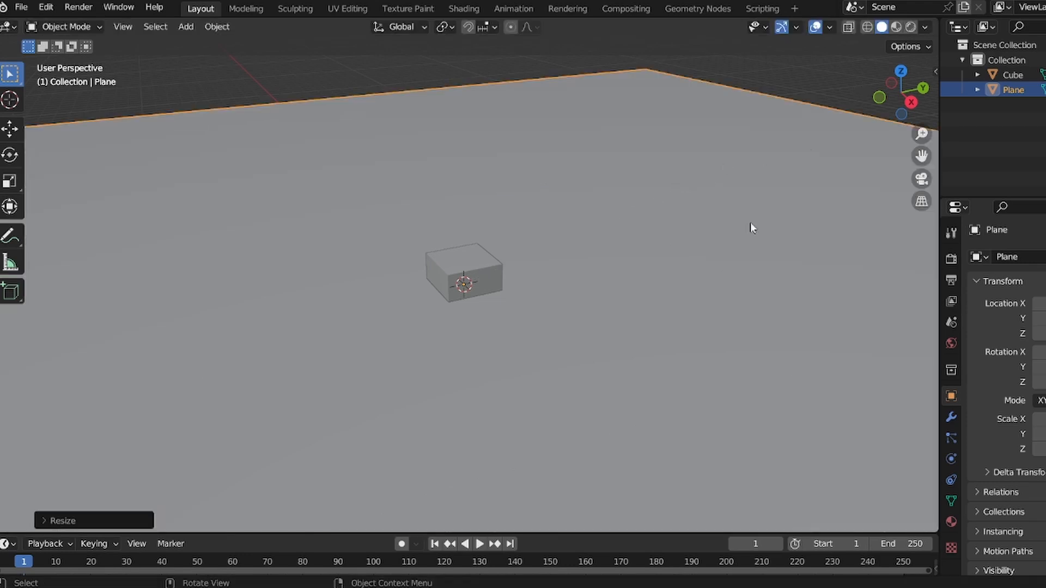
- In right orthographic view, move the cube up so its bottom rests on the plane
key(KP_3)
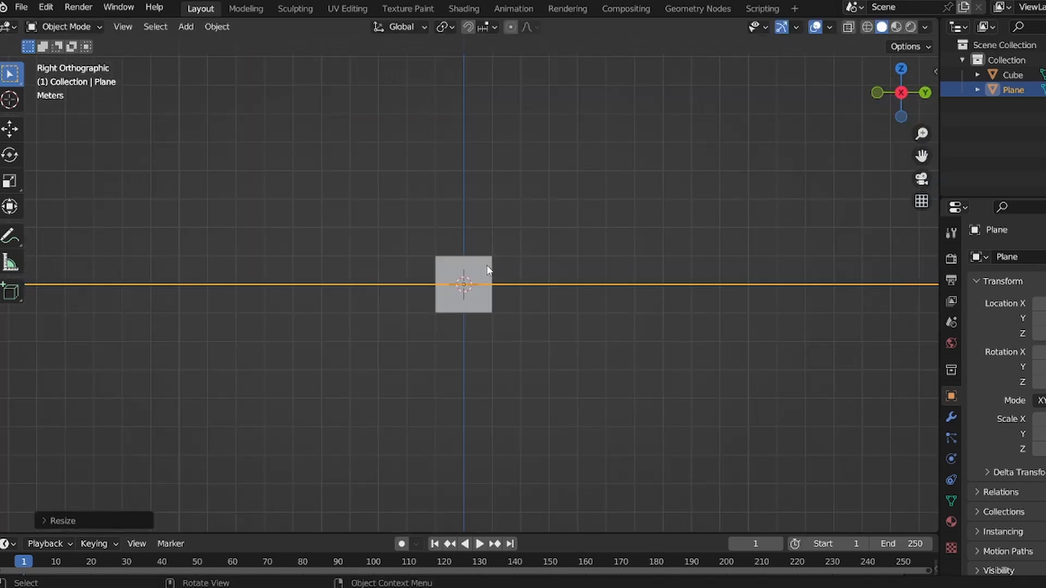
click(485, 269)
click(12, 129)
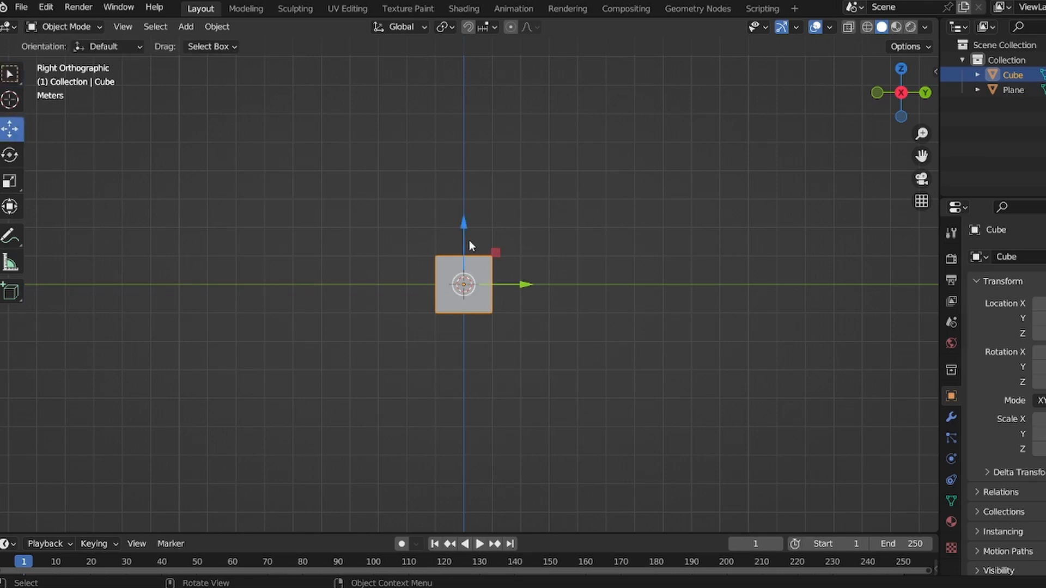
drag(467, 239, 467, 209)
drag(921, 133, 910, 50)
drag(463, 130, 463, 139)
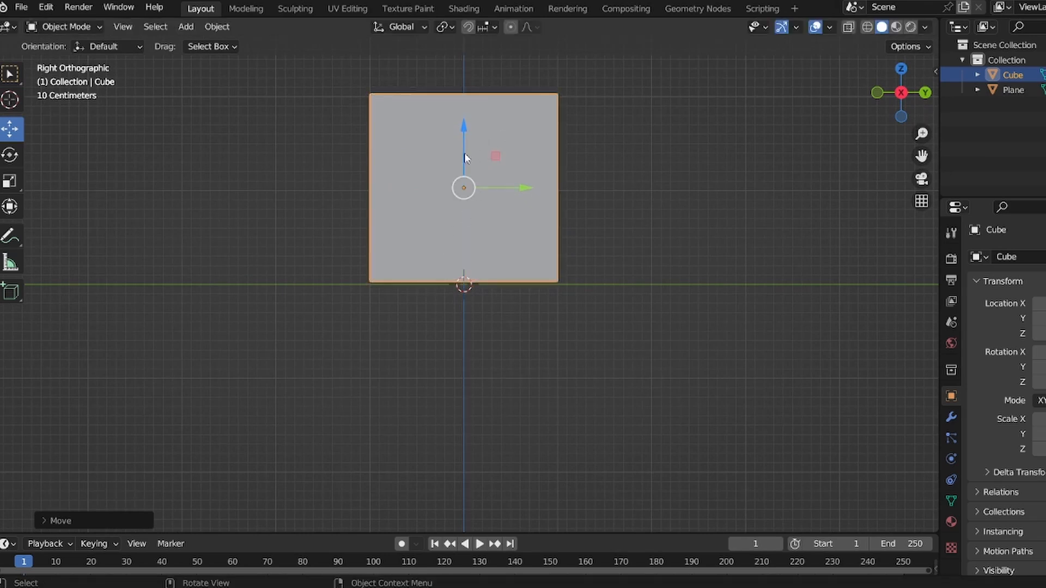
- Examine the cube from several angles, entering and leaving Edit Mode
click(658, 189)
drag(902, 92, 910, 141)
drag(920, 134, 907, 212)
drag(918, 131, 914, 199)
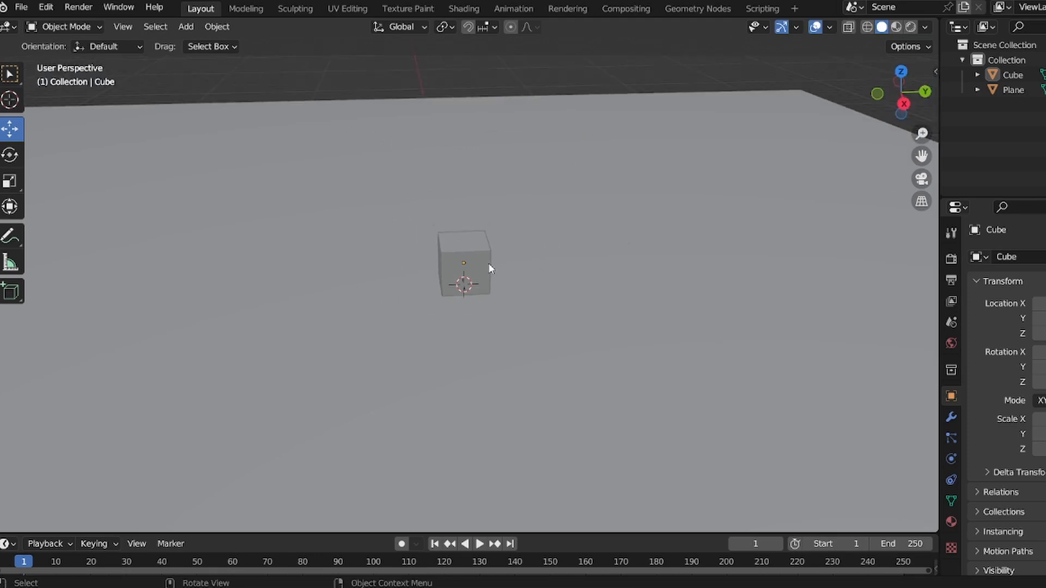
click(487, 265)
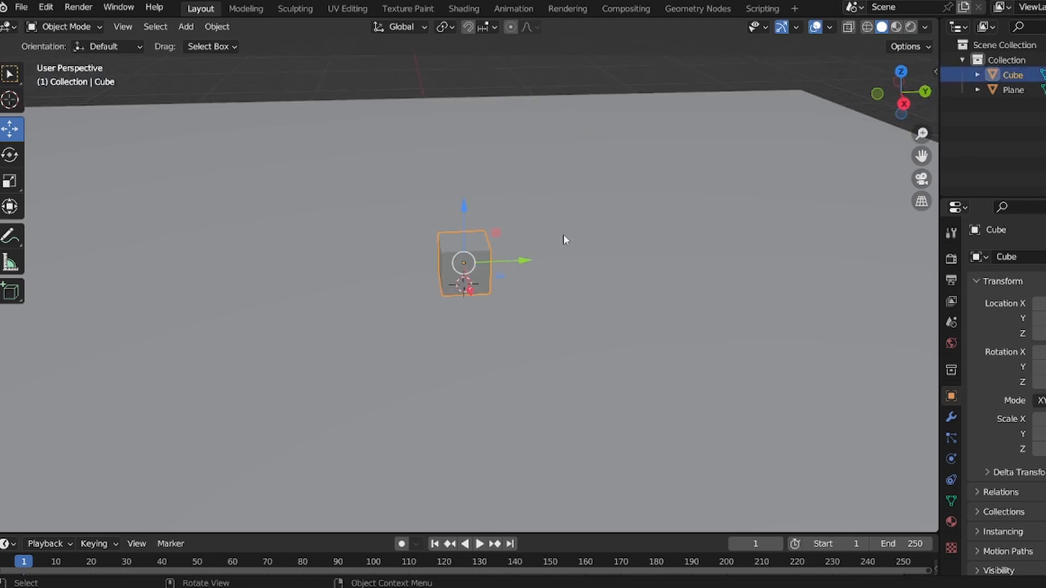
key(Tab)
drag(921, 134, 872, 76)
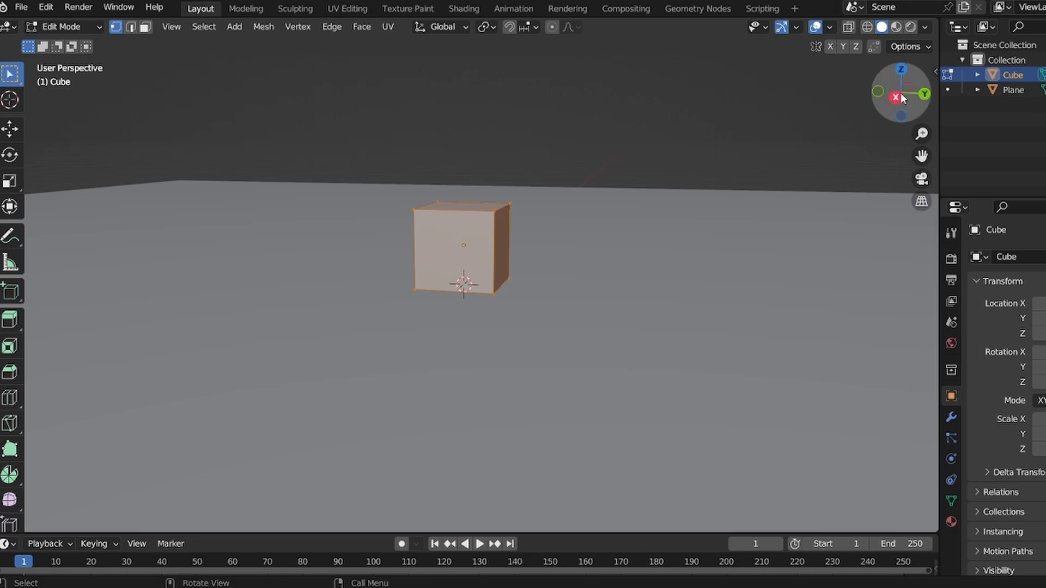
drag(907, 97, 668, 143)
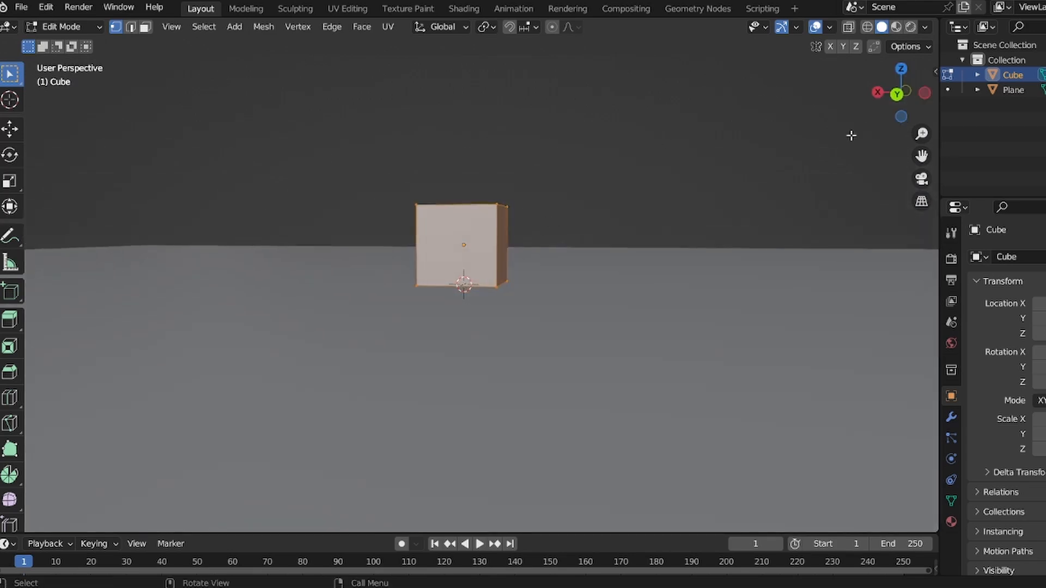
drag(879, 105, 879, 126)
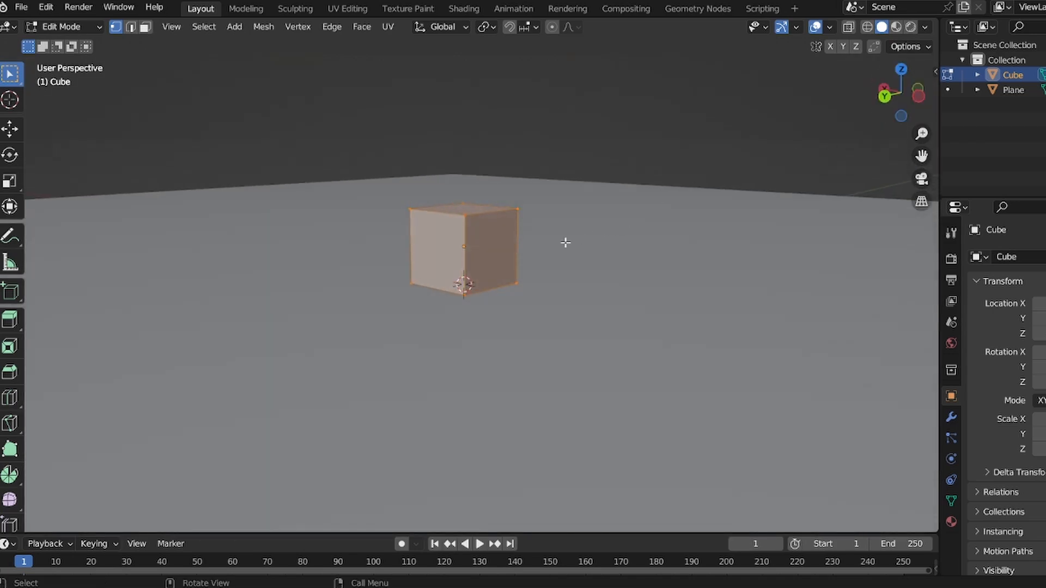
key(Tab)
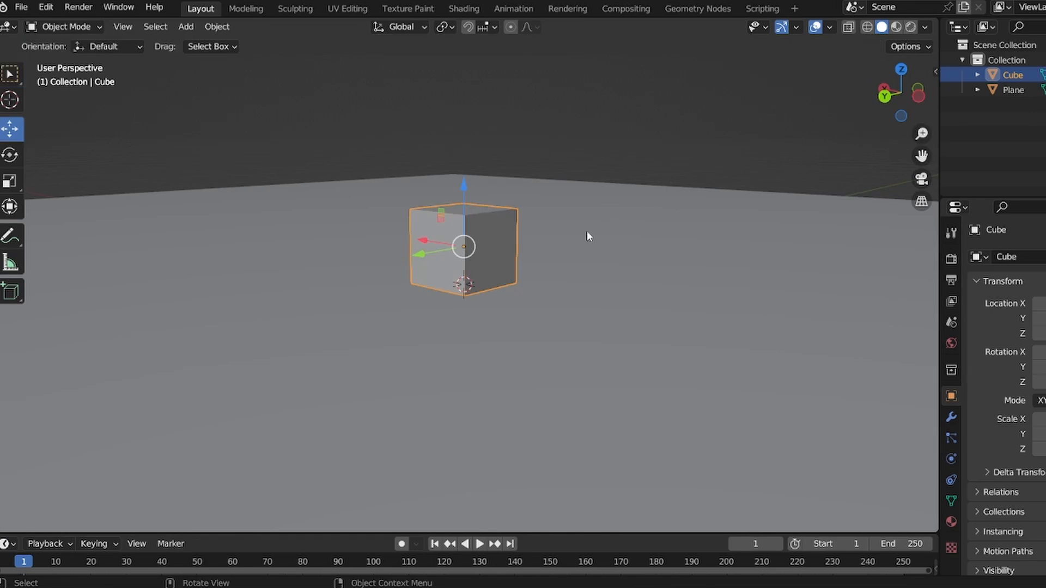
- Add a level-2 subdivision to the cube and apply the modifier to round it into a sphere
drag(900, 90, 912, 57)
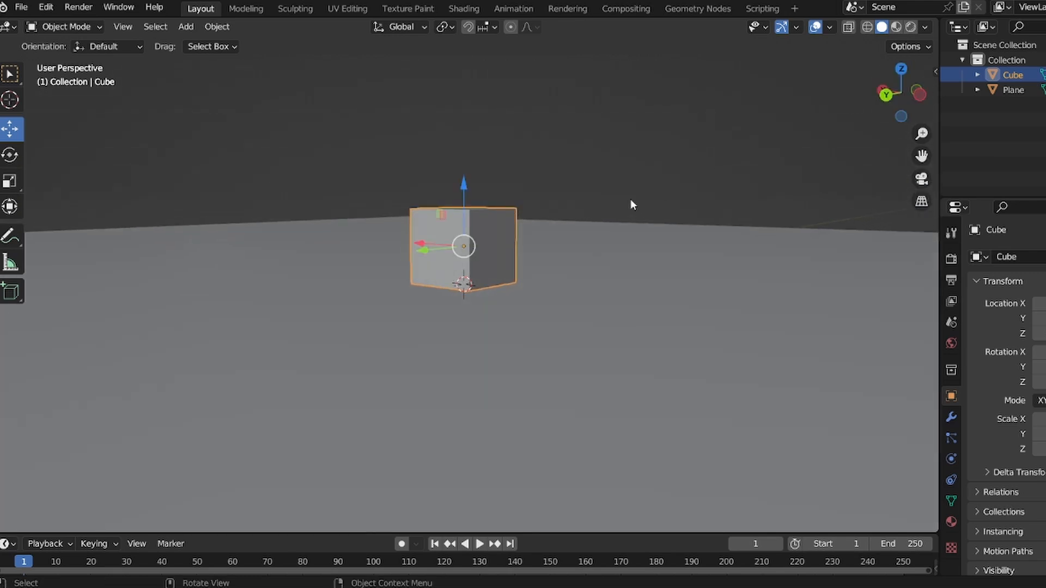
key(ctrl+2)
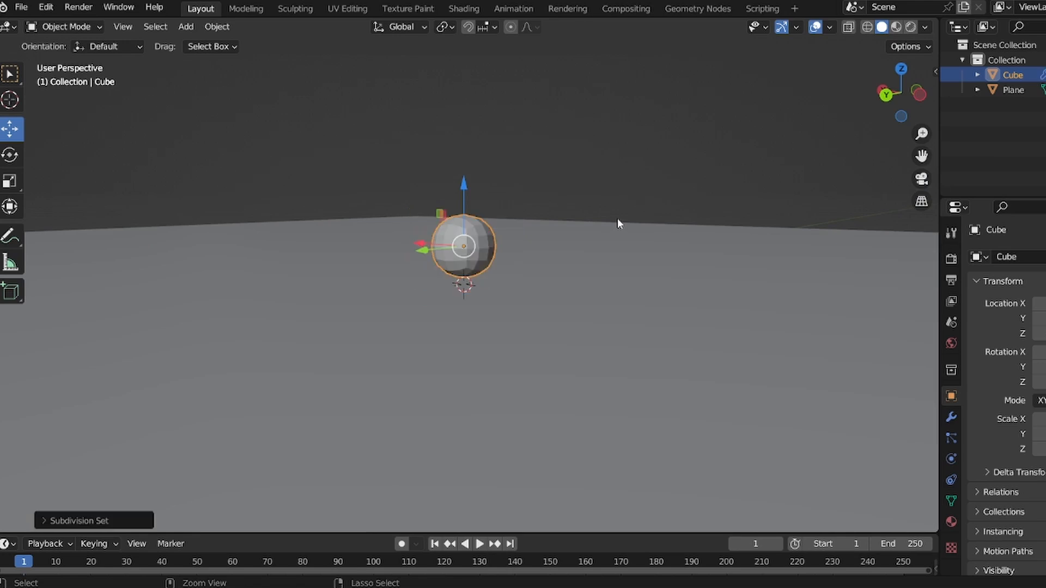
click(952, 417)
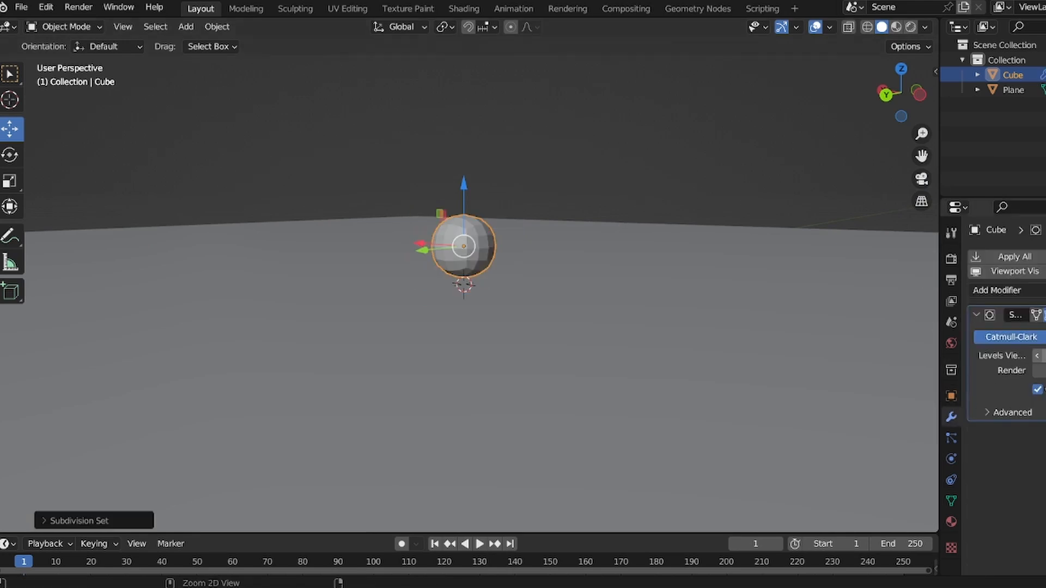
key(ctrl+a)
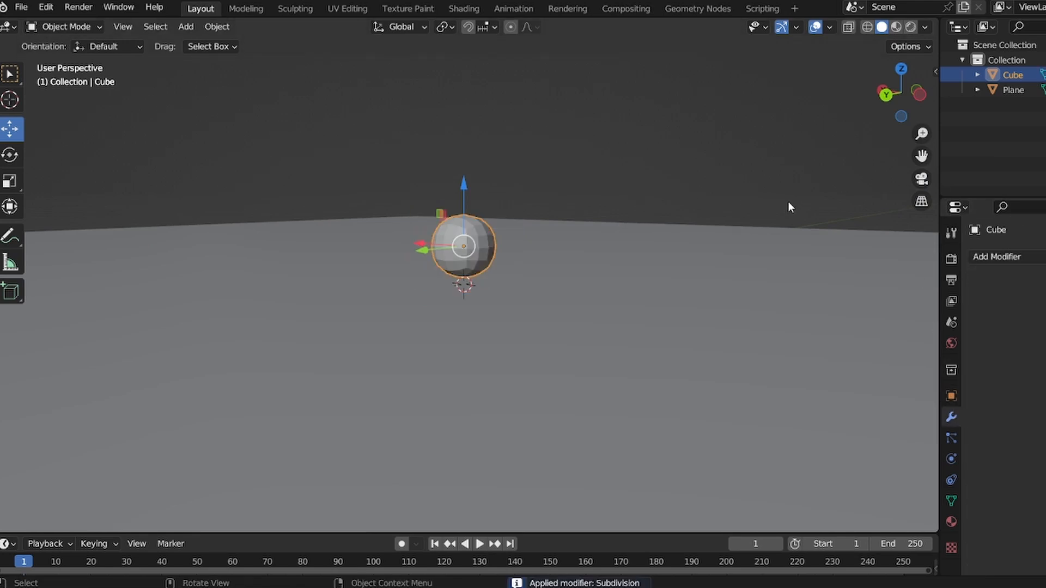
- Subdivide the entire sphere mesh in Edit Mode and return to Object Mode
key(Tab)
drag(922, 134, 923, 120)
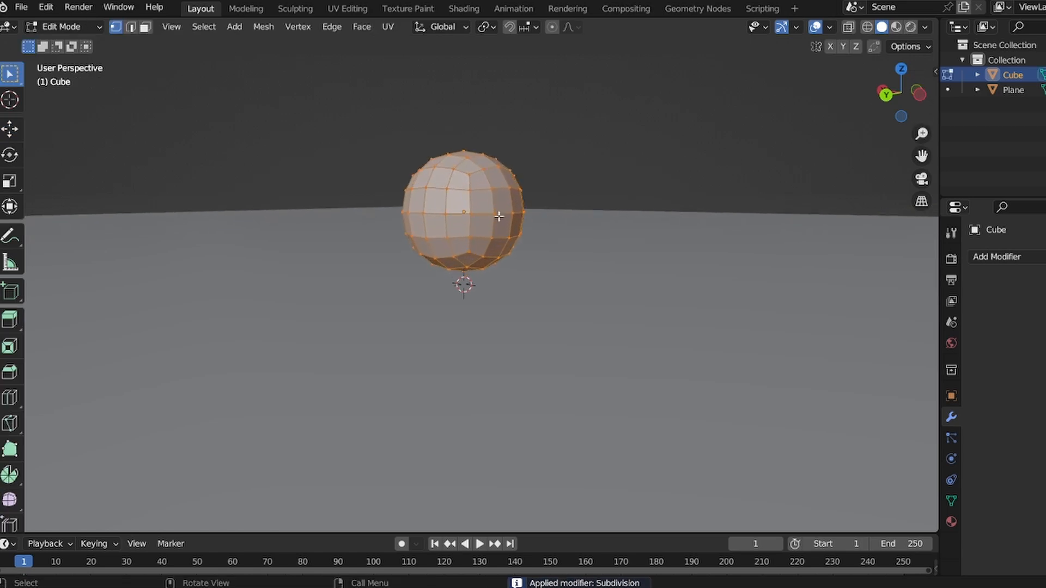
right_click(499, 216)
click(436, 243)
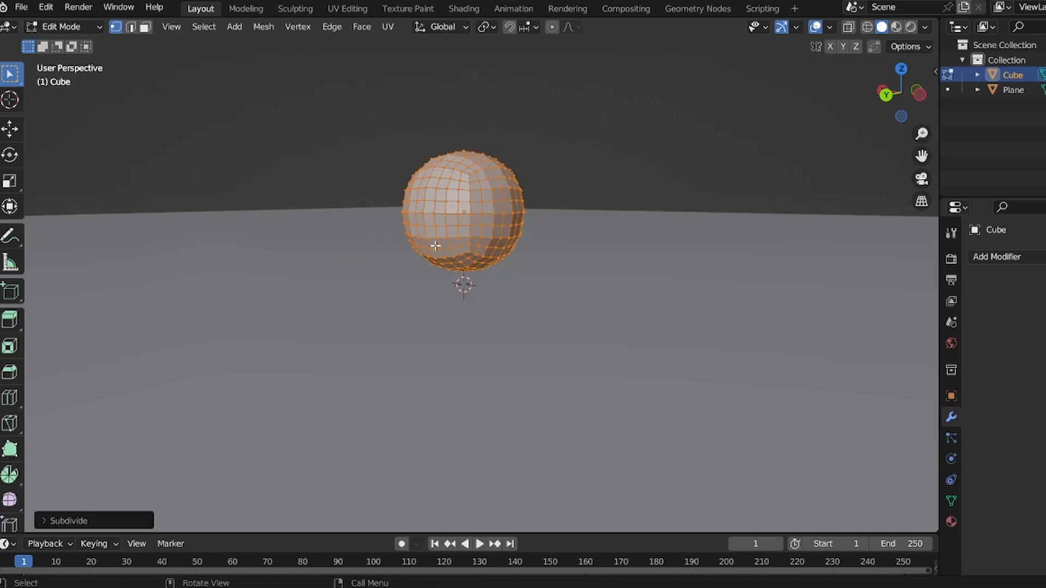
click(66, 26)
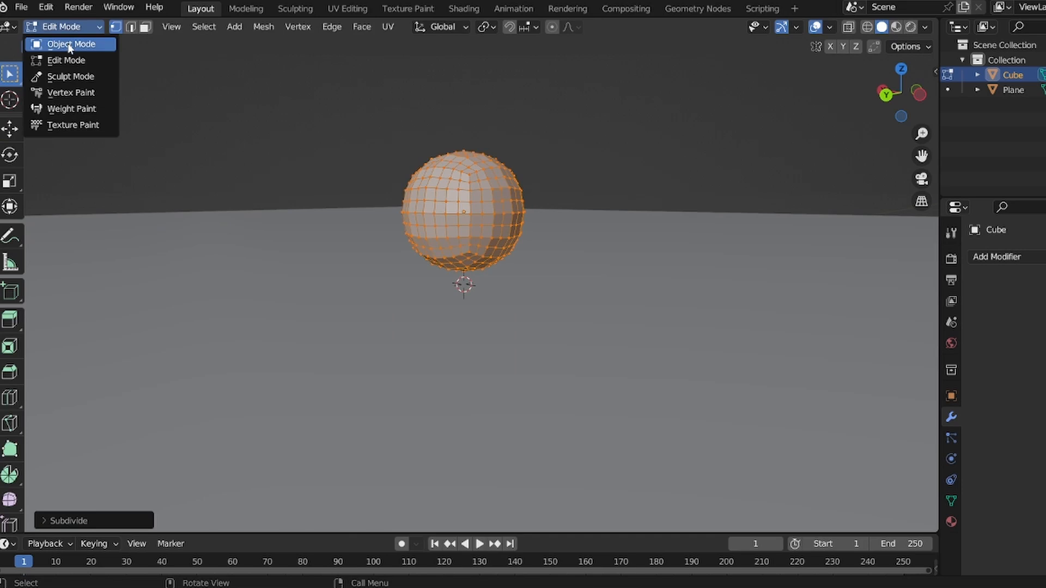
click(67, 45)
- In right view, nudge the sphere slightly lower so it sits closer to the plane
click(730, 156)
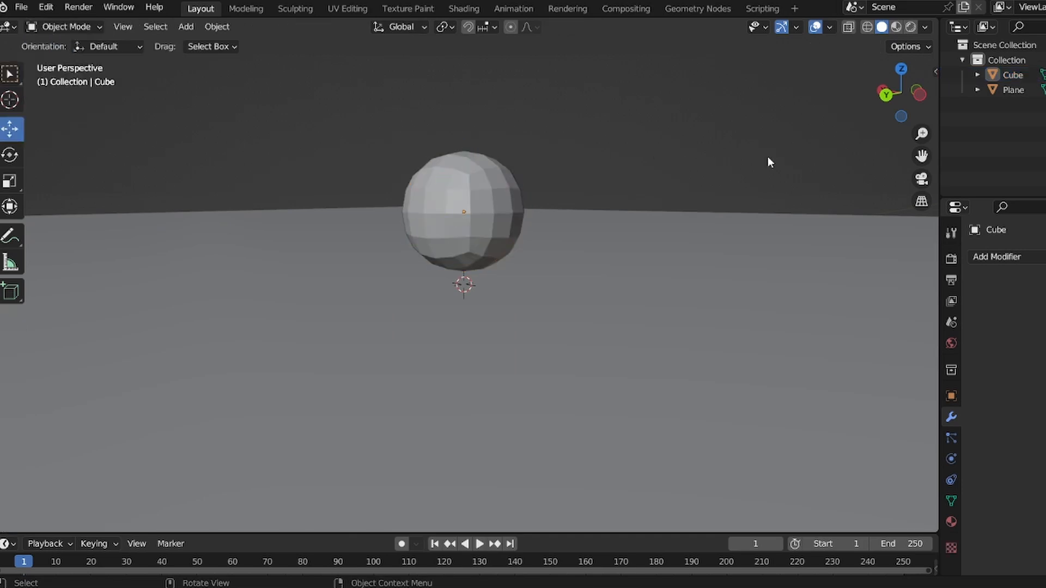
key(KP_3)
click(511, 207)
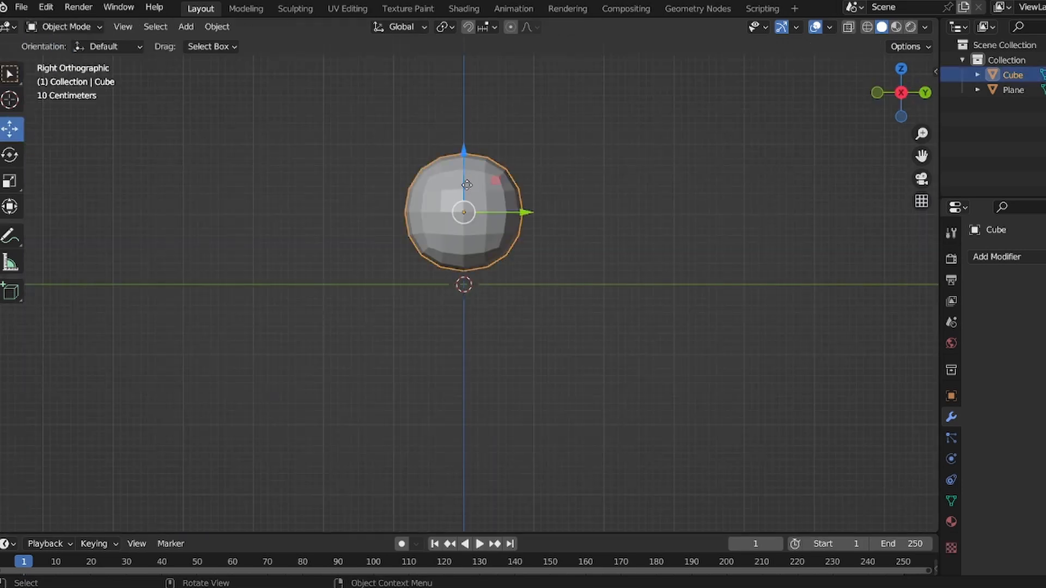
mouse_move(467, 185)
mouse_down()
mouse_move(467, 200)
mouse_move(464, 182)
mouse_up()
click(626, 163)
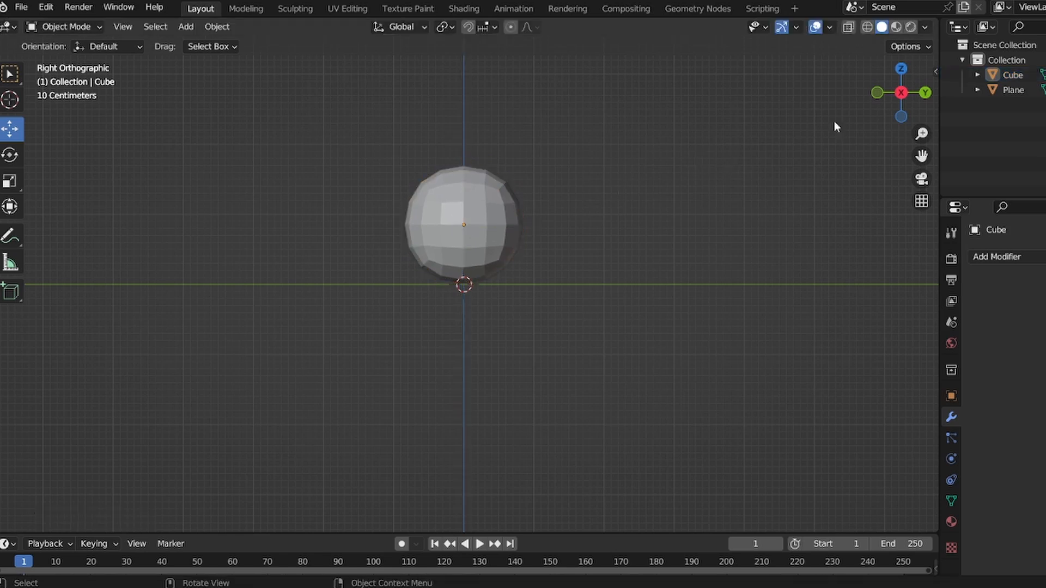
drag(897, 104, 900, 146)
scroll(877, 221, down, 4)
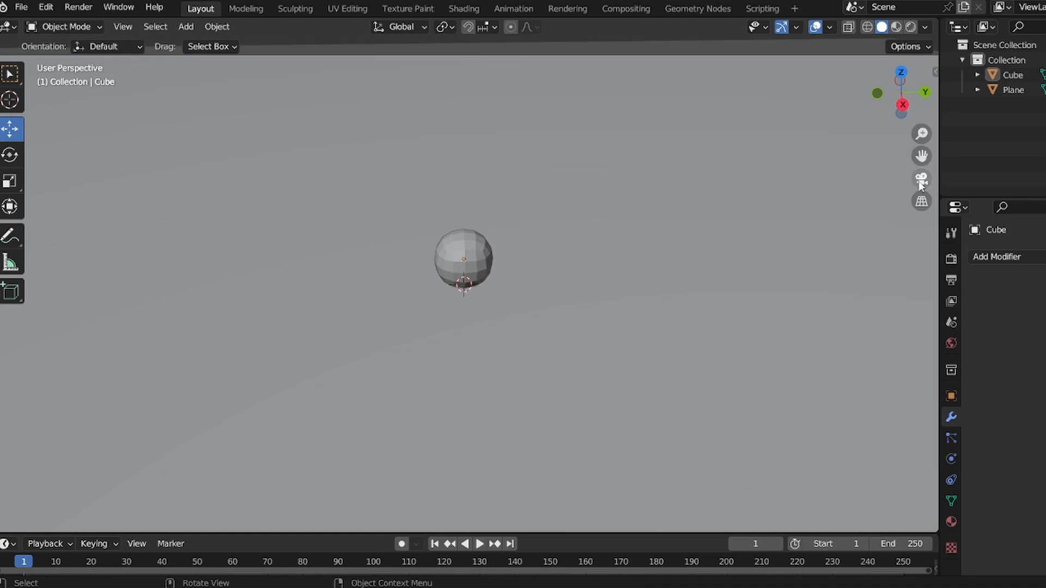
key(KP_3)
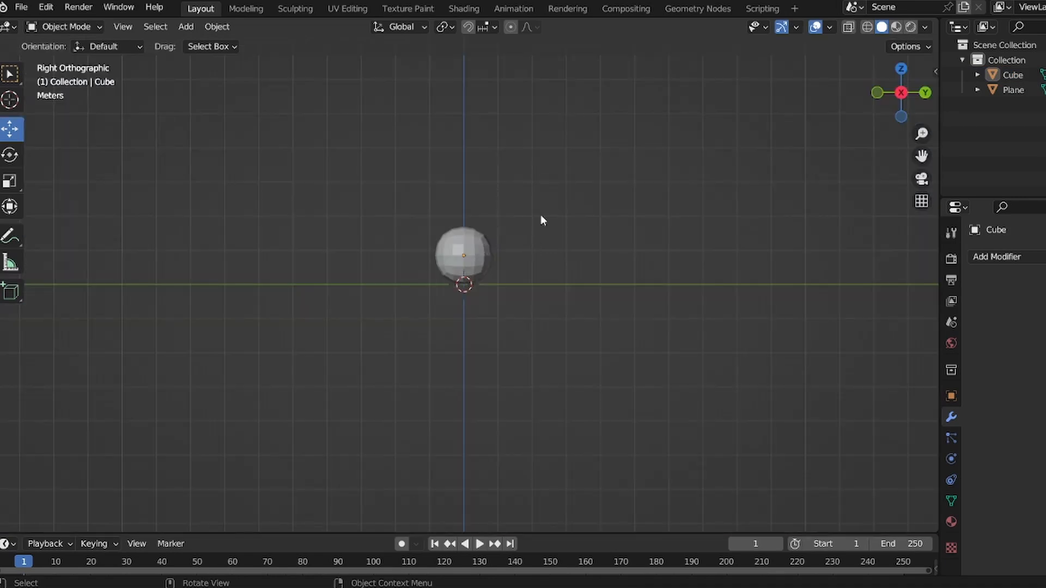
- Add a camera to the scene at the 3D cursor
key(shift+a)
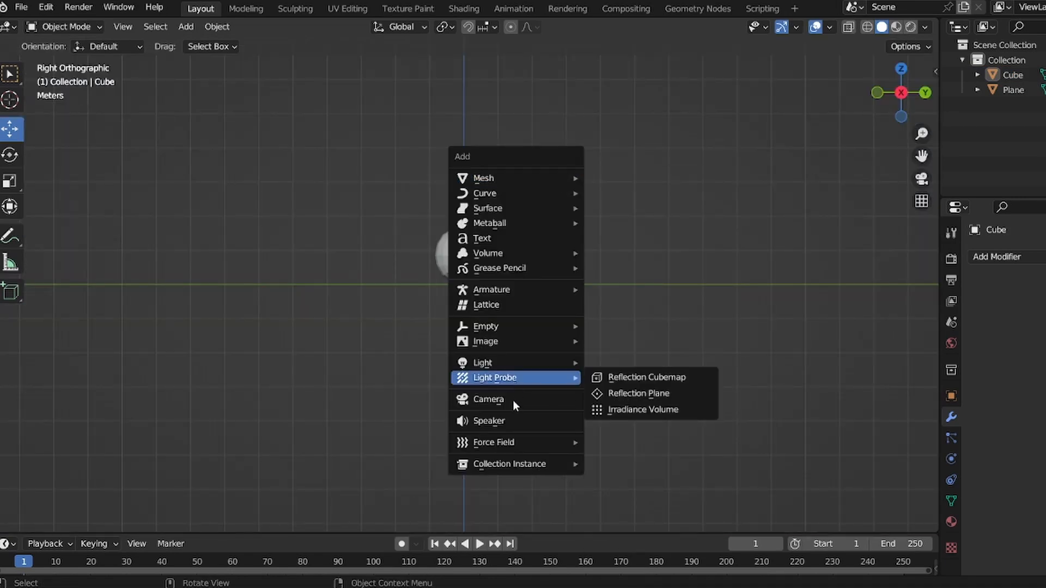
click(503, 405)
drag(922, 133, 920, 89)
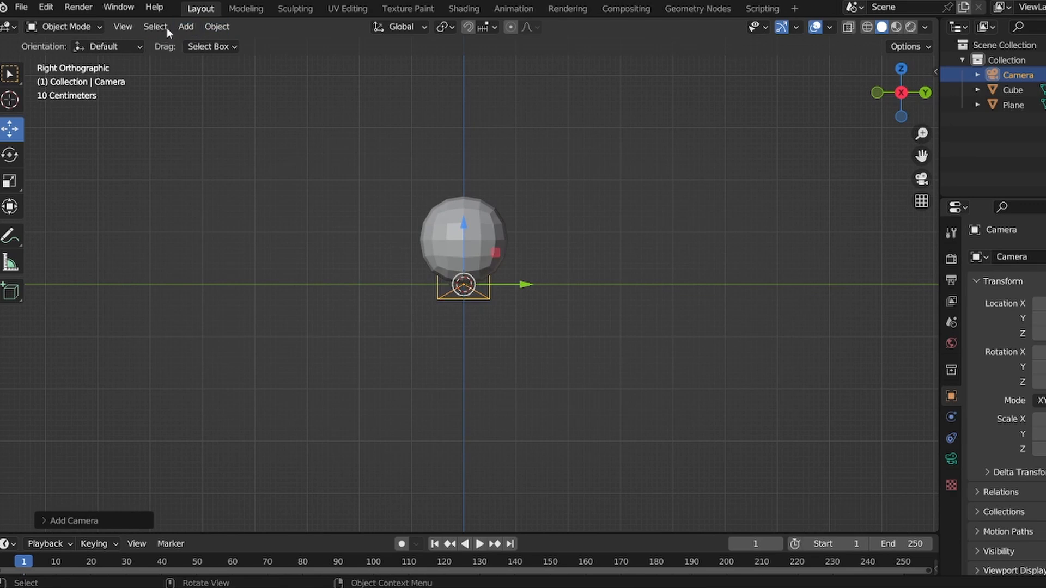
- Look through the active camera and move the camera about 0.47 m upward to frame the sphere
click(123, 26)
mouse_move(189, 244)
click(393, 267)
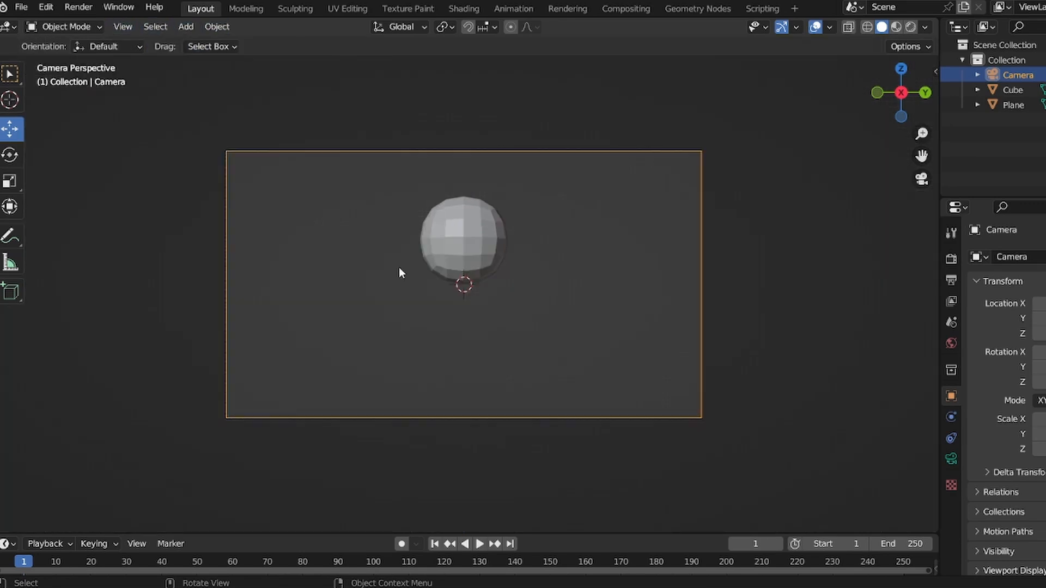
key(g)
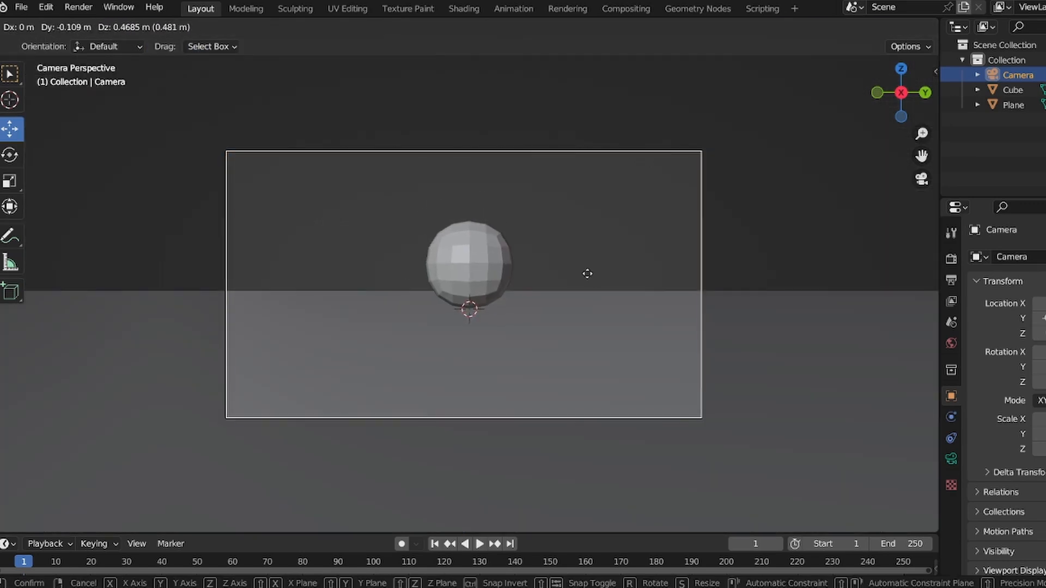
click(588, 273)
- In right view, select the sphere and shift it slightly with Move
drag(892, 104, 872, 91)
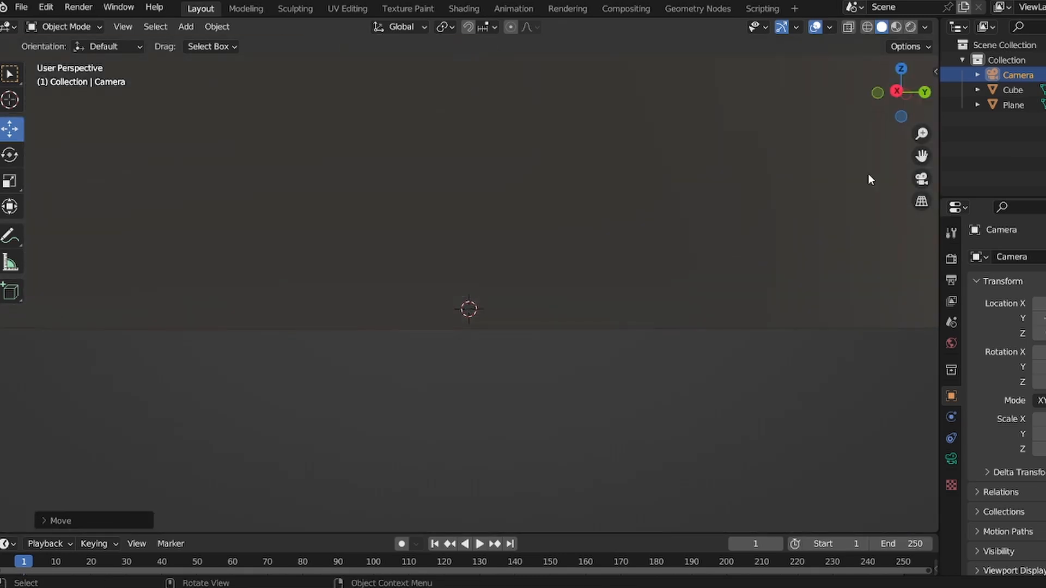
drag(922, 133, 916, 47)
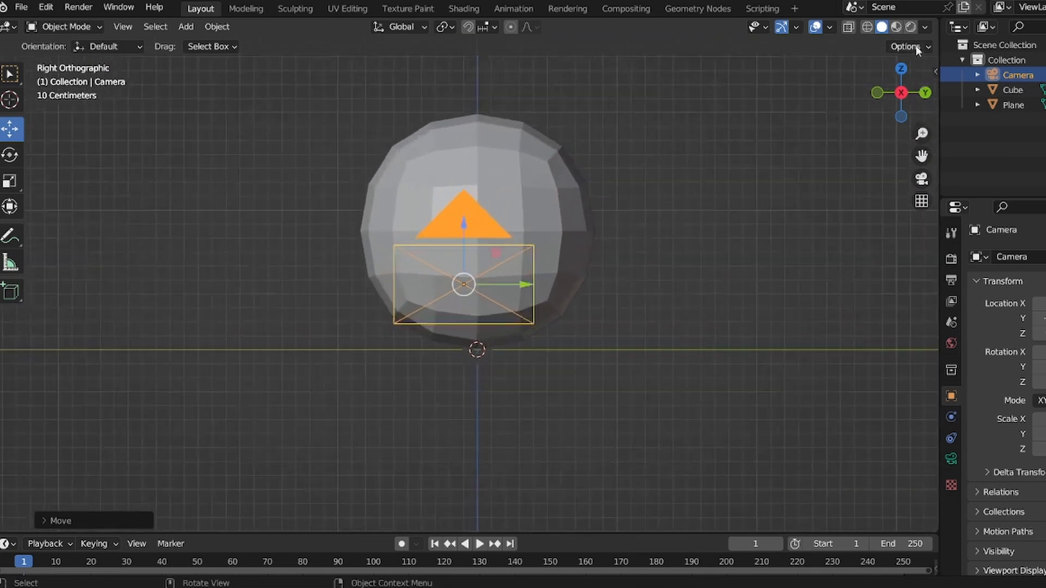
click(578, 255)
key(g)
click(581, 263)
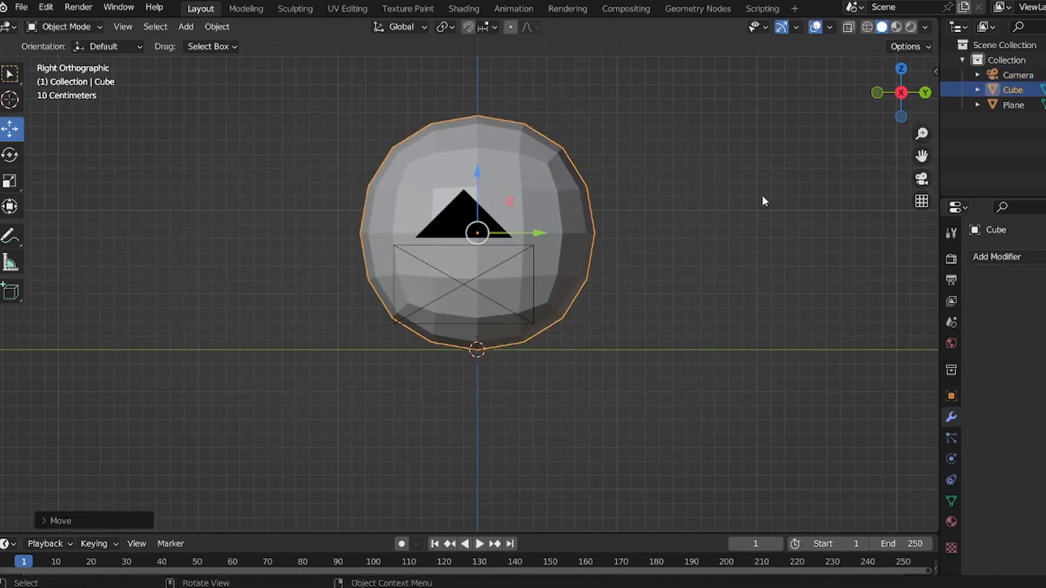
drag(909, 107, 907, 321)
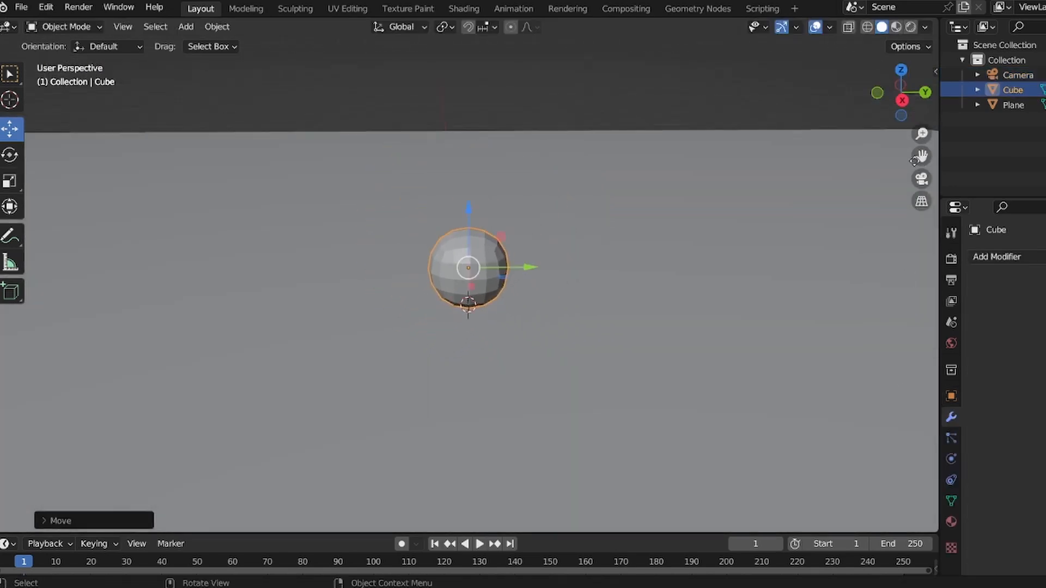
drag(921, 135, 861, 194)
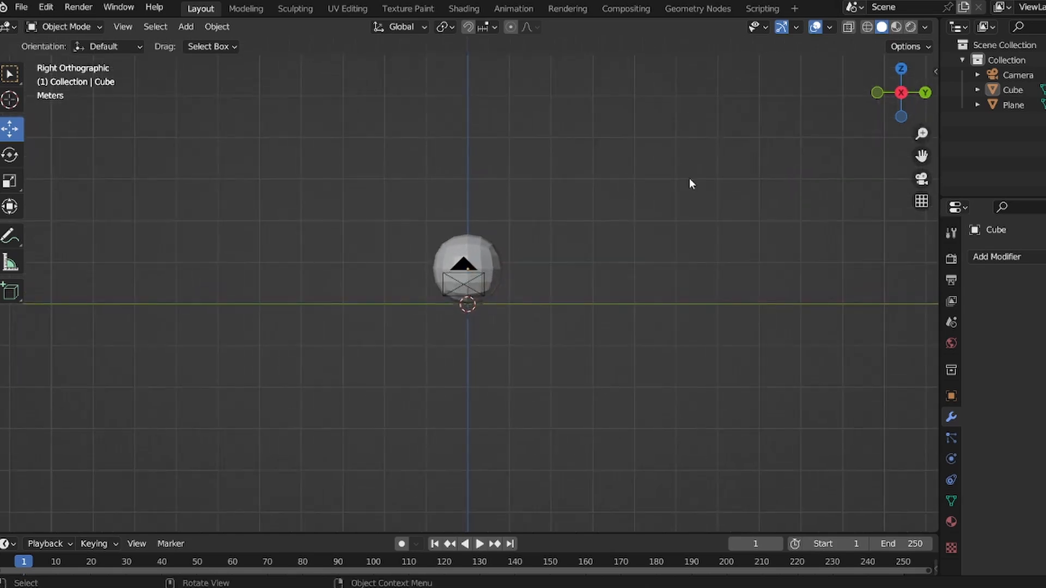
- Add a cylinder mesh and scale it down to a small size
key(shift+a)
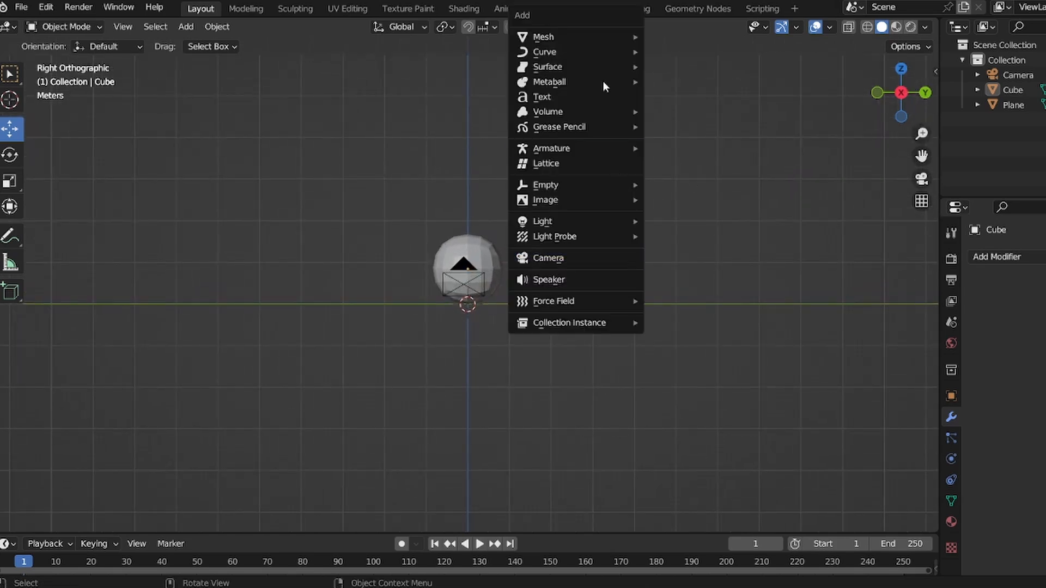
mouse_move(609, 39)
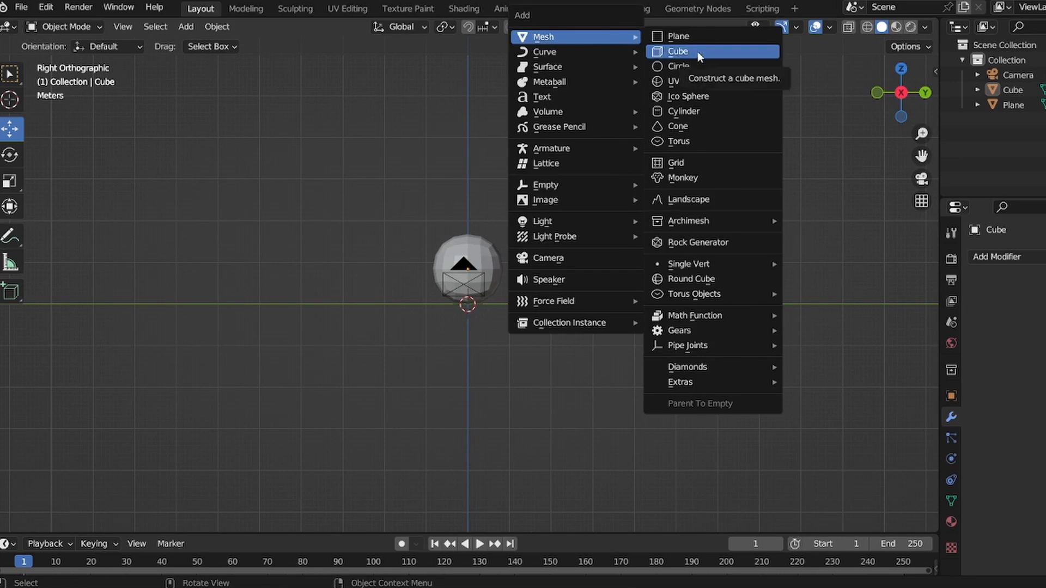
click(697, 111)
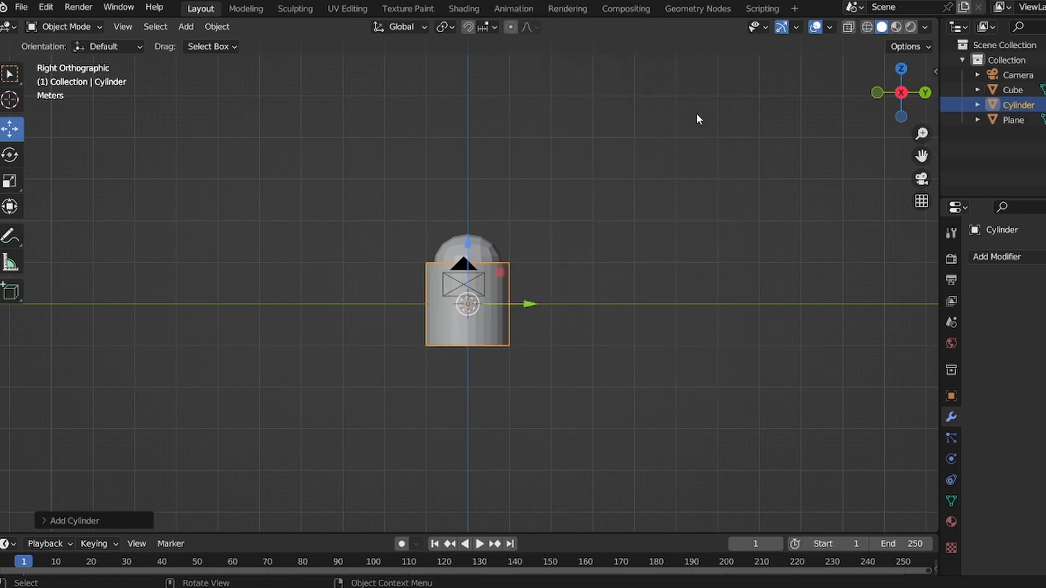
key(s)
click(508, 329)
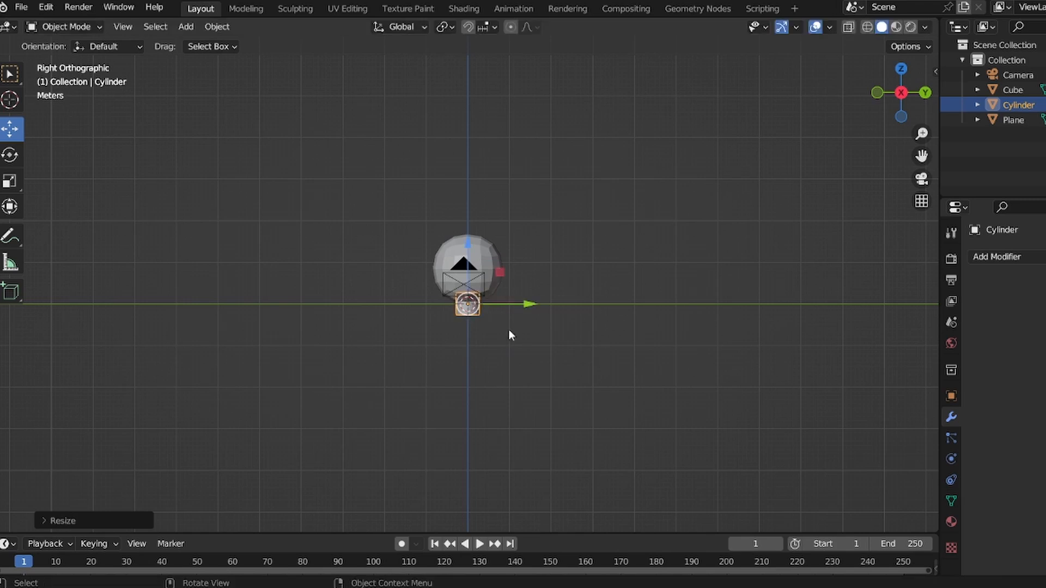
- Move the small cylinder above and to the right of the sphere and tilt it with the Rotate tool
key(g)
click(632, 213)
click(10, 155)
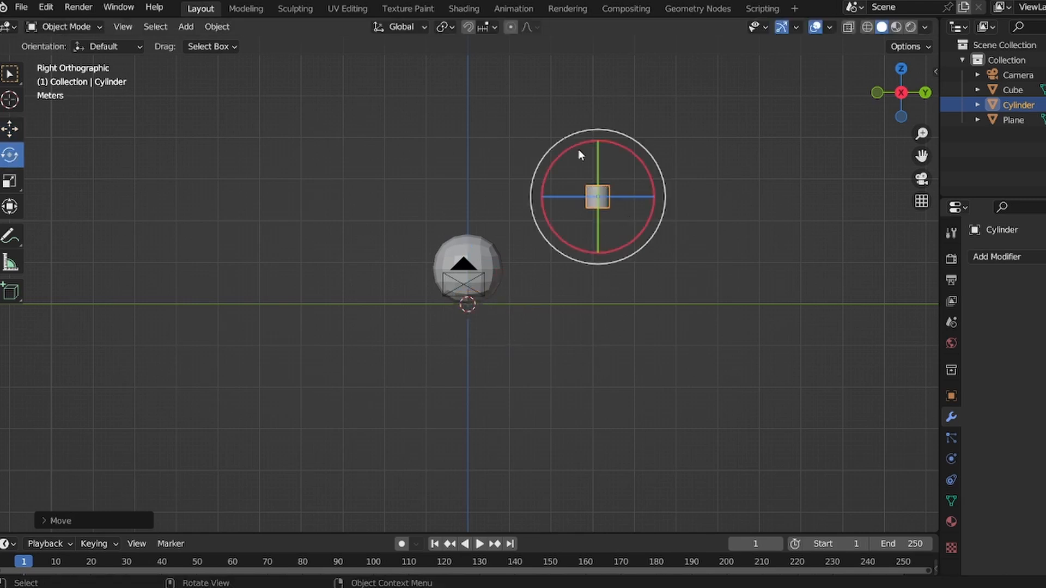
drag(577, 149, 616, 217)
drag(922, 131, 919, 90)
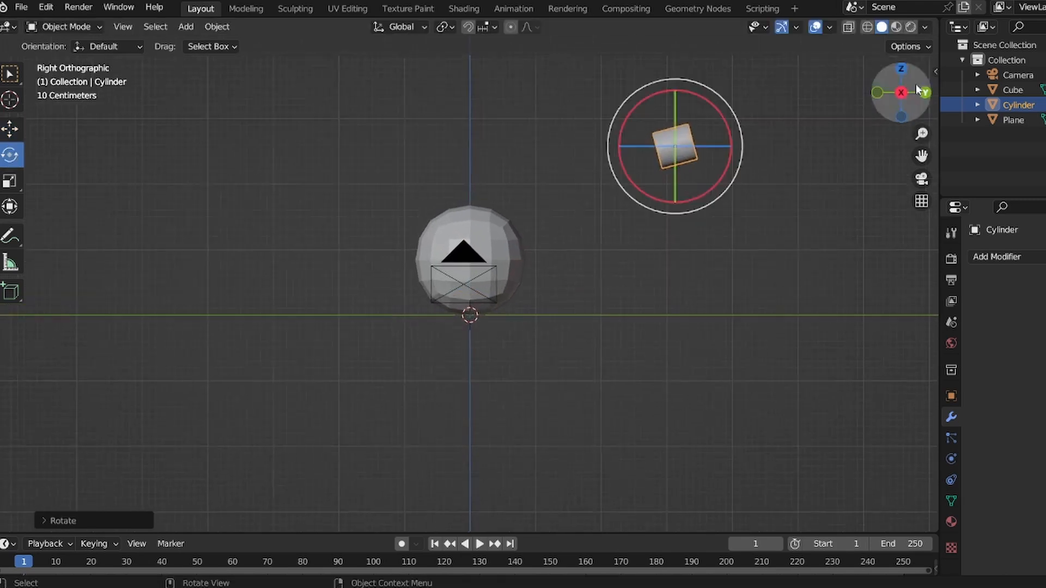
- In Edit Mode, extrude one end of the cylinder twice and scale the last loop down into a pointed tip
key(Tab)
alt+click(656, 173)
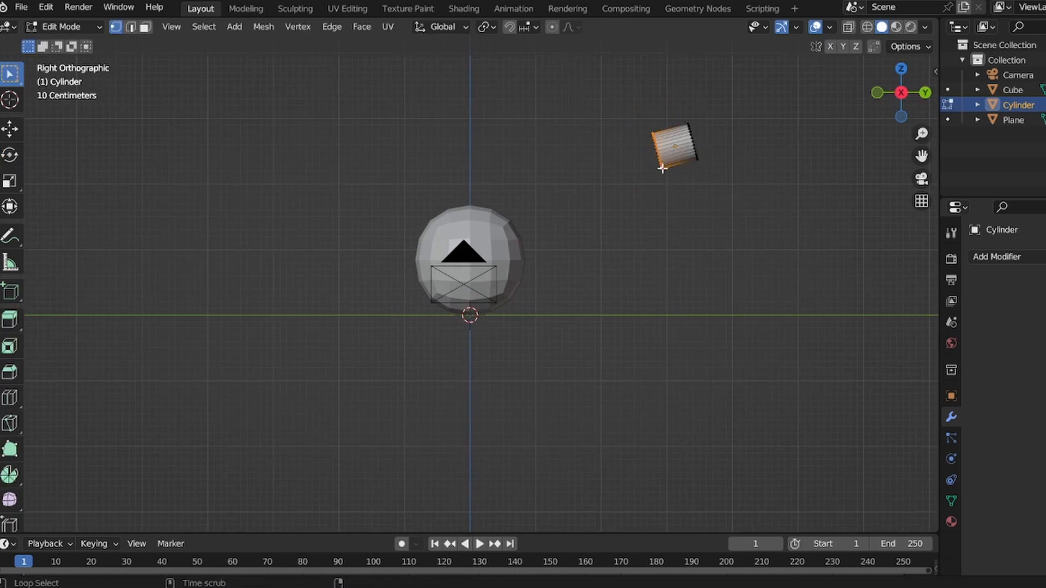
key(e)
click(589, 210)
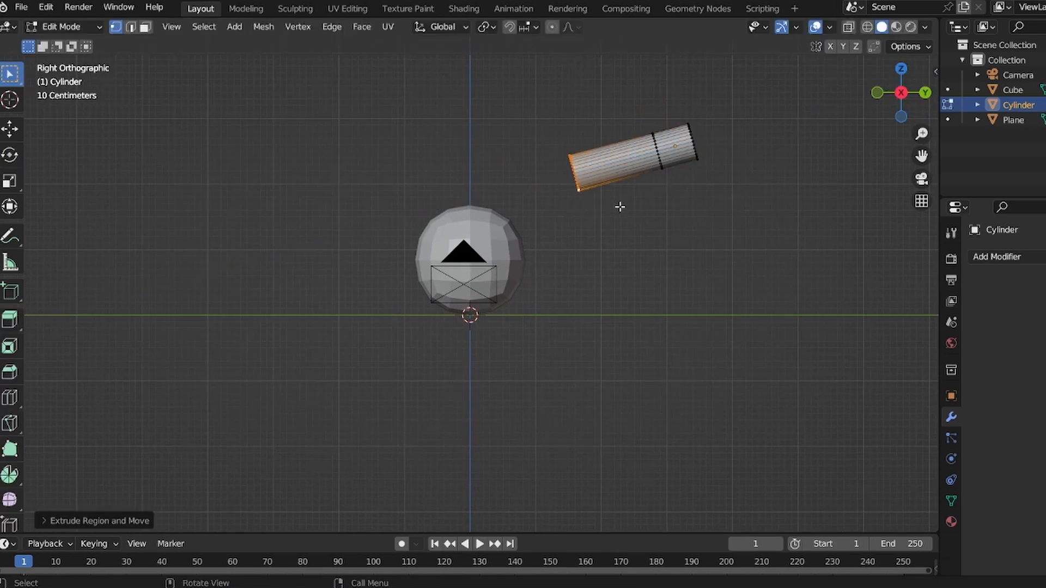
key(e)
click(587, 214)
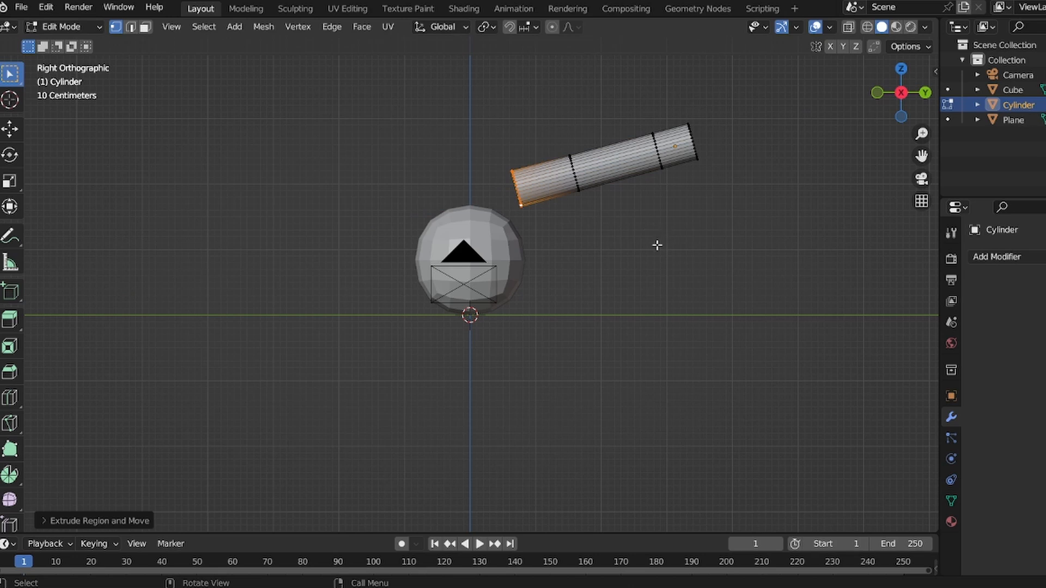
key(s)
click(541, 198)
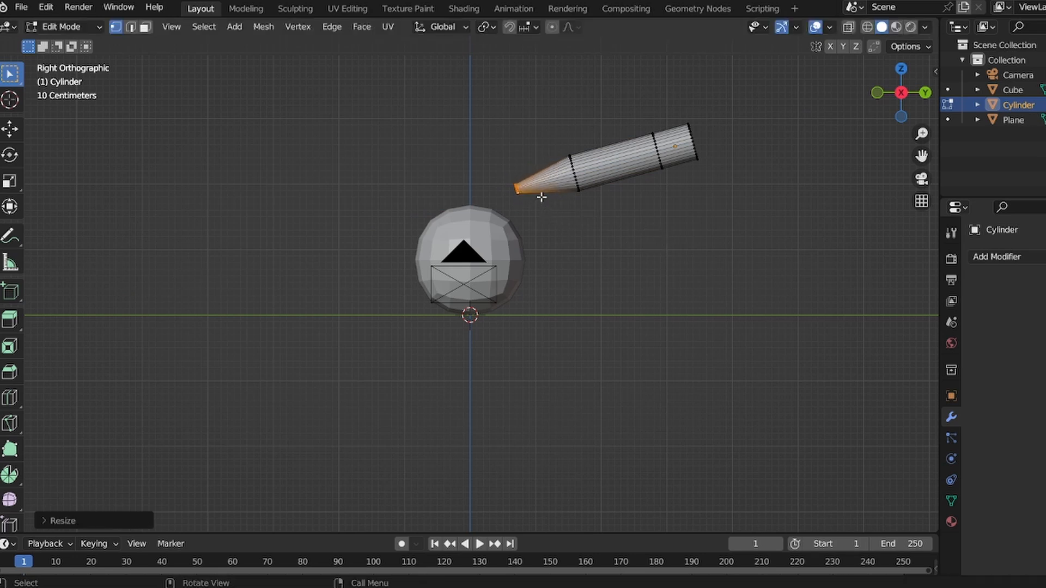
- Select the cylinder's opposite end loop, extrude it and scale it outward into a flared end
click(701, 146)
alt+click(698, 154)
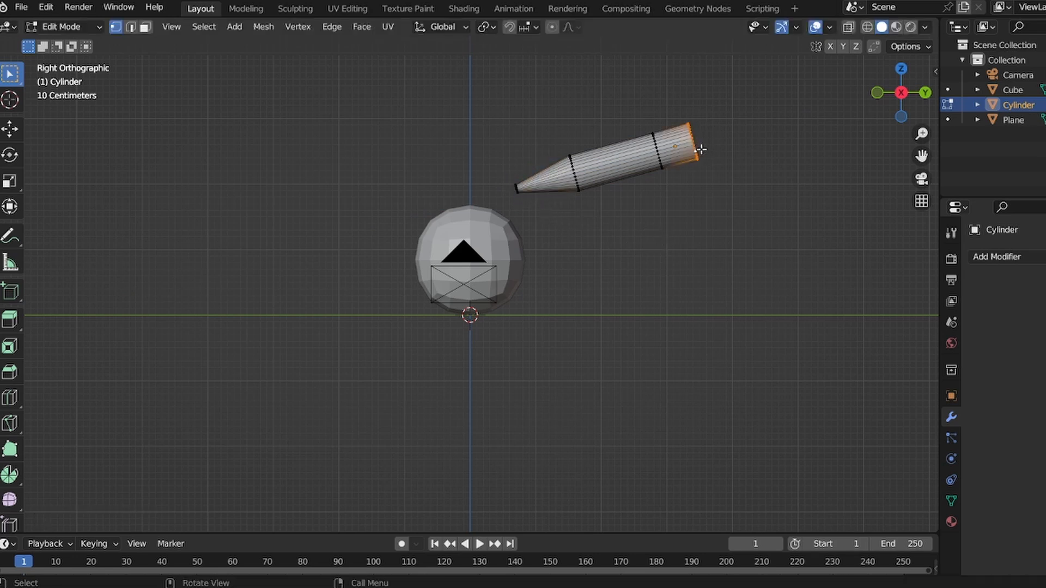
key(e)
click(725, 143)
key(s)
click(754, 161)
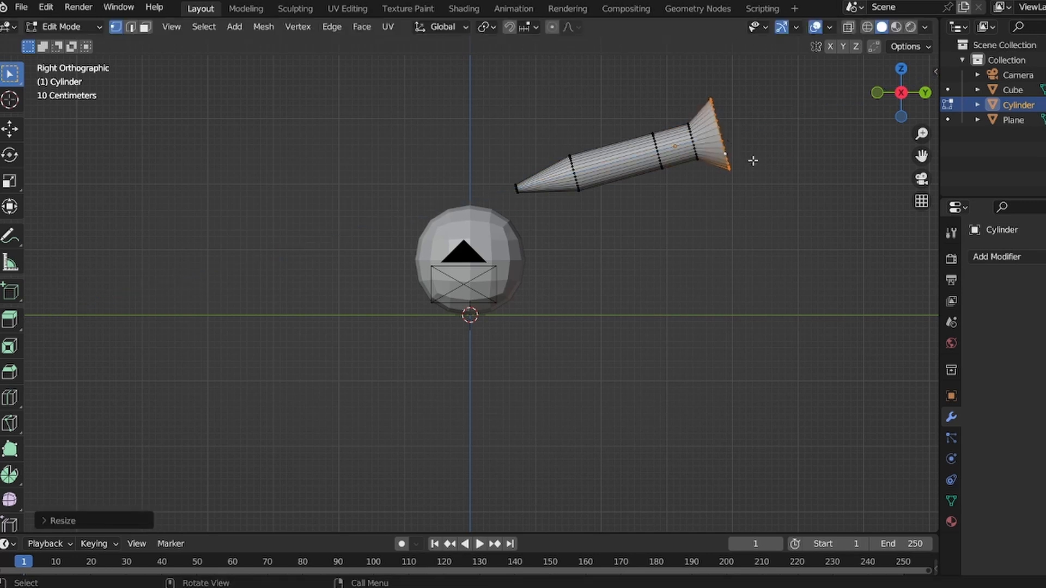
click(823, 160)
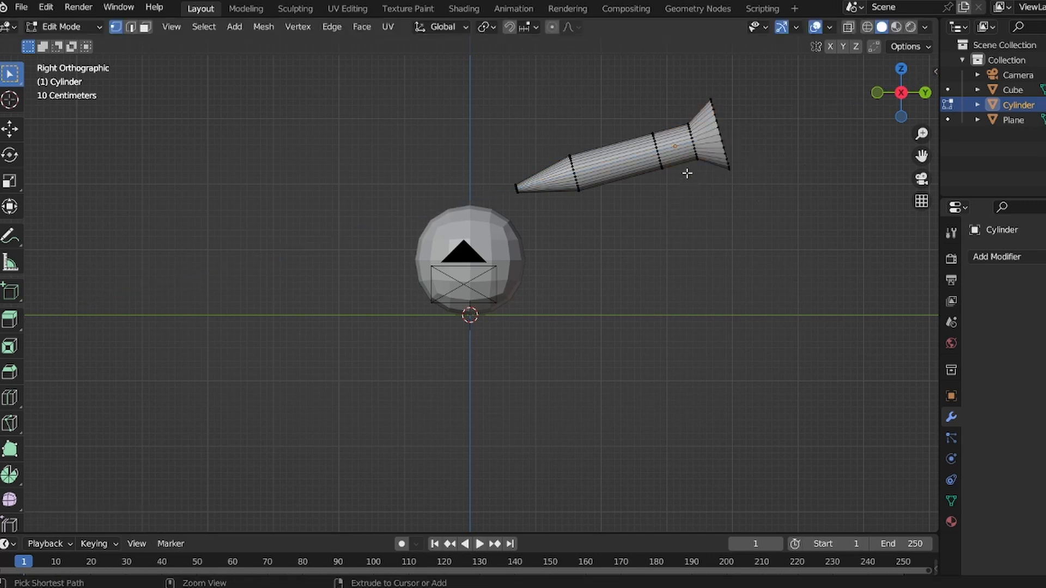
- Add two loop cuts across the cylinder, one near the flared end and one near the middle
key(ctrl+e)
key(ctrl+r)
click(688, 163)
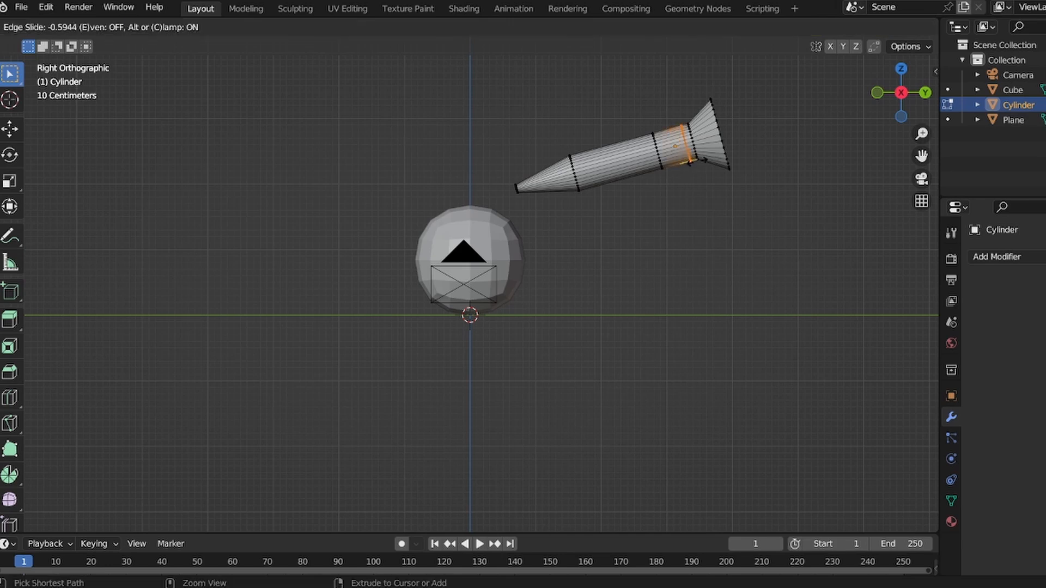
click(695, 162)
key(ctrl+r)
click(598, 187)
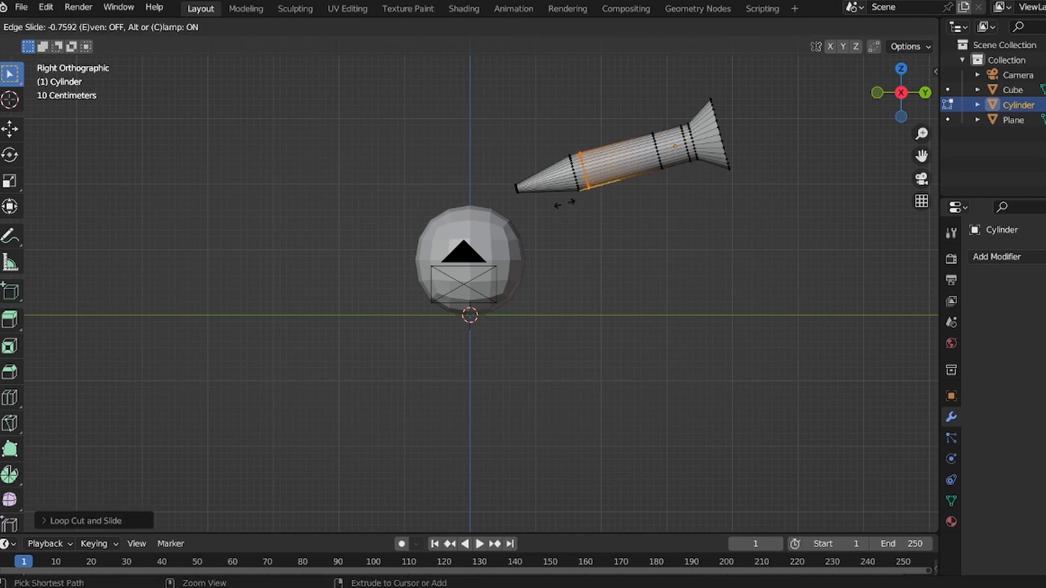
click(561, 205)
click(633, 85)
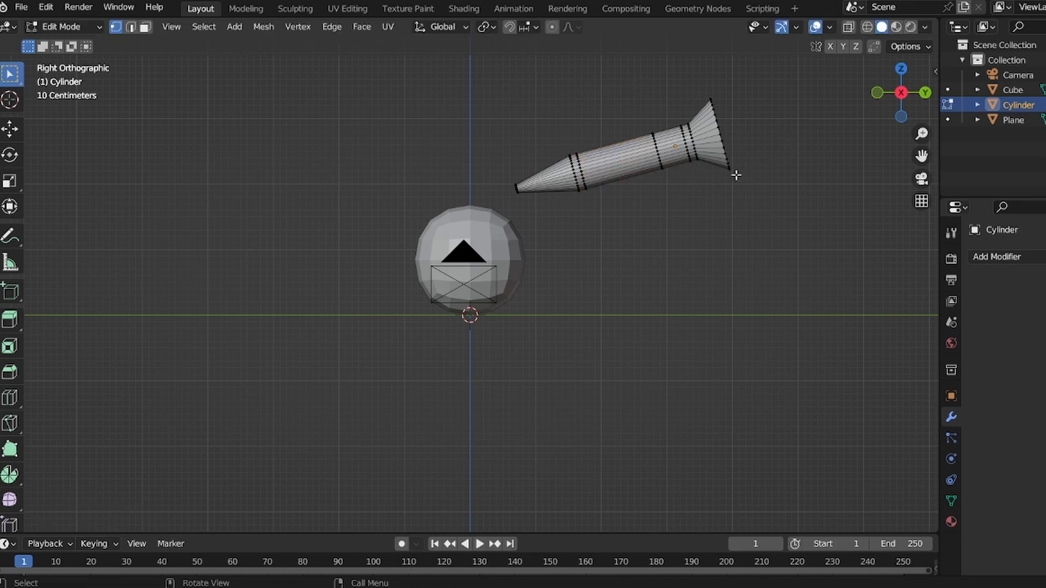
- Scale the flared end loop down to narrow it and return to Object Mode
alt+click(726, 160)
key(s)
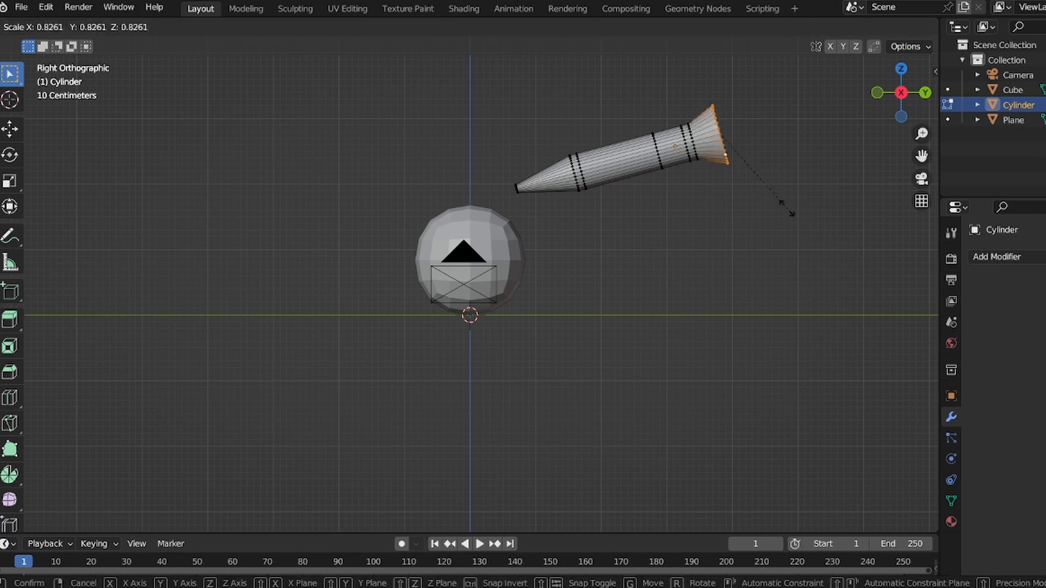
click(787, 182)
click(787, 183)
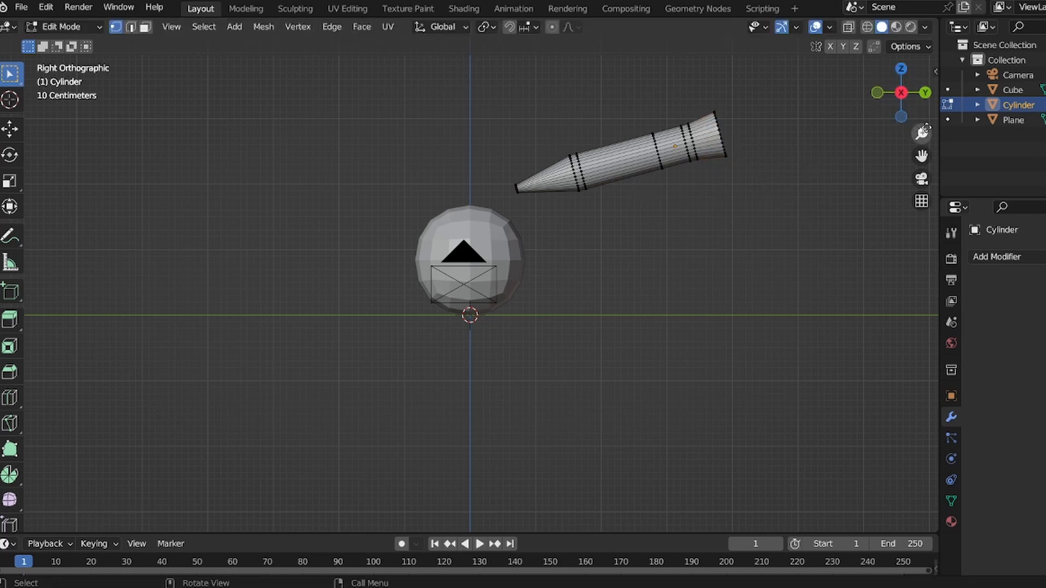
drag(922, 133, 922, 136)
key(Tab)
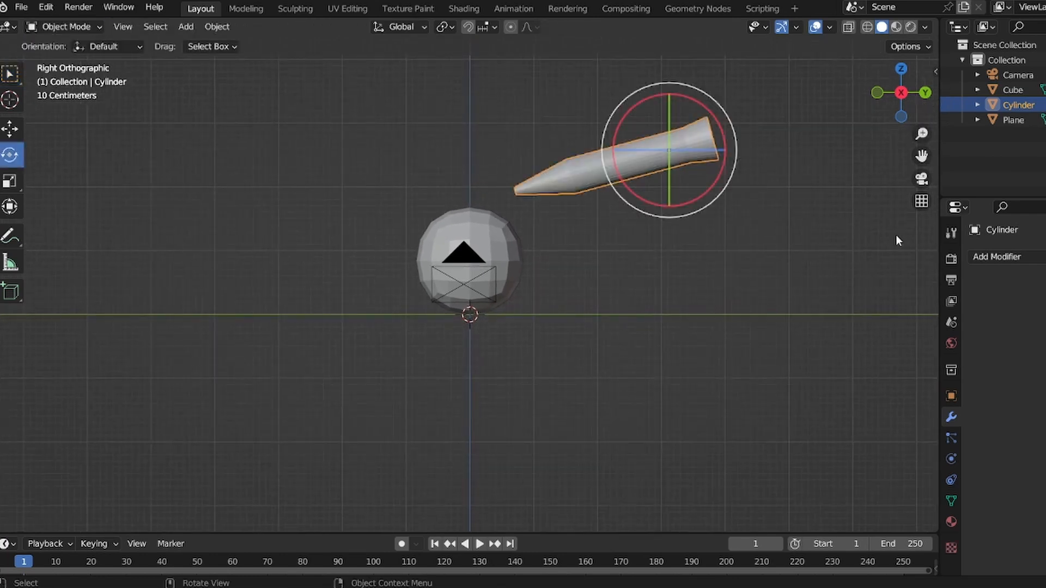
- Create a new material for the cylinder, switch to material preview, and set its base colour to blue
click(951, 522)
click(1019, 320)
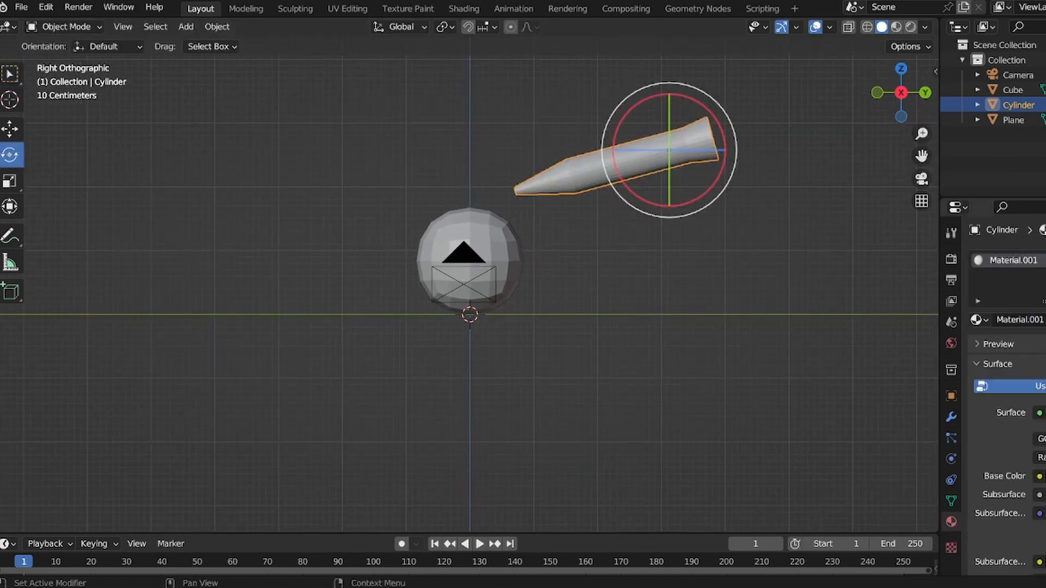
click(1043, 477)
click(896, 27)
click(828, 144)
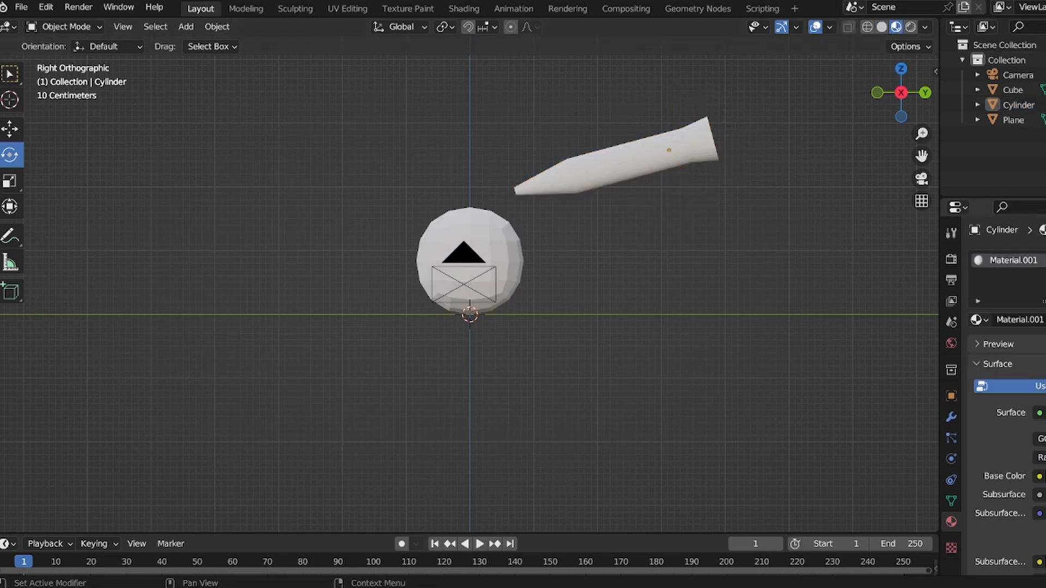
click(1045, 476)
click(1045, 297)
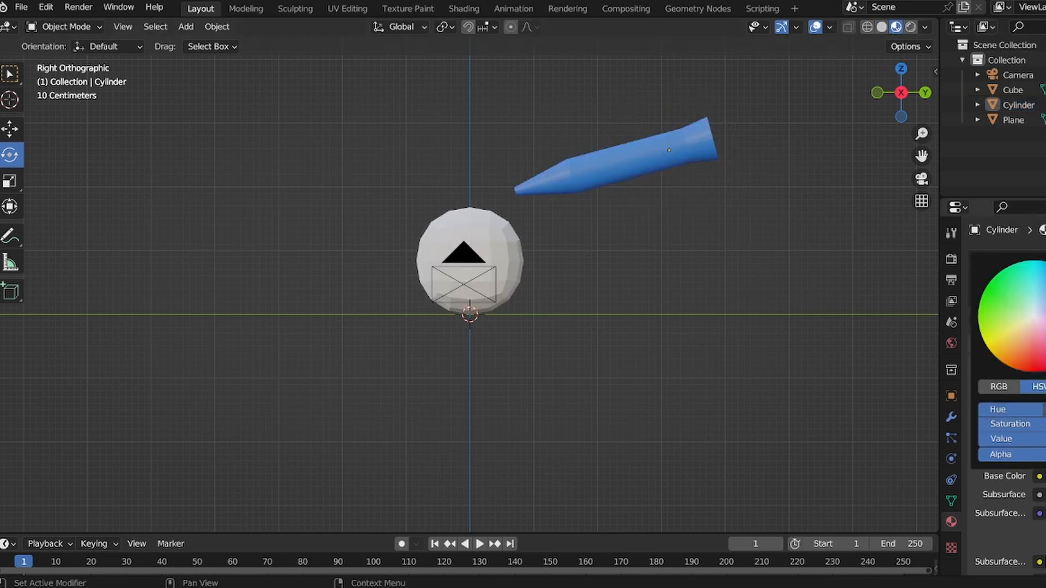
- Add a second material coloured yellow to the cylinder and assign it to face loops near the tip and the flared end
key(Tab)
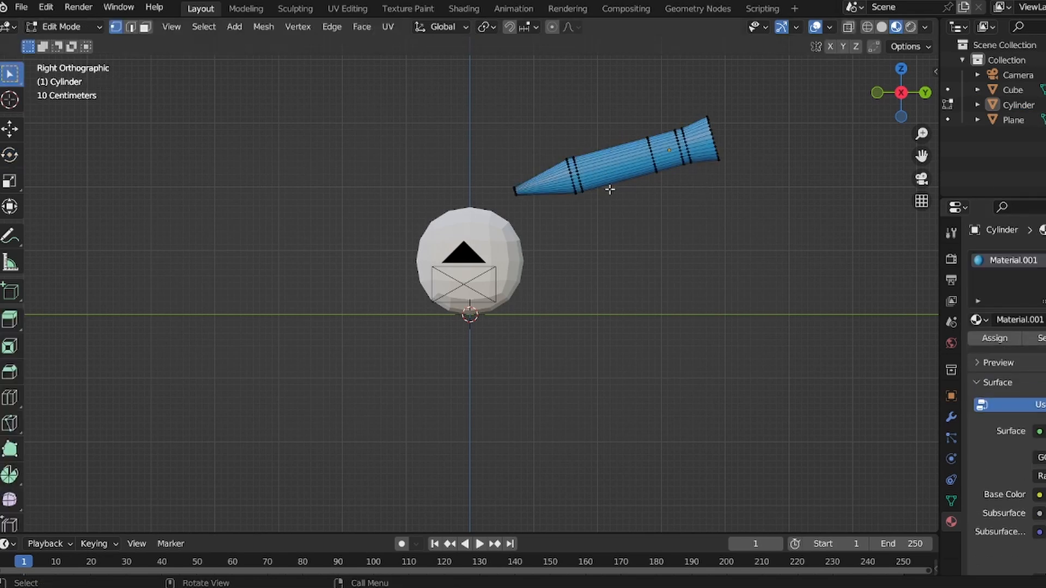
key(3)
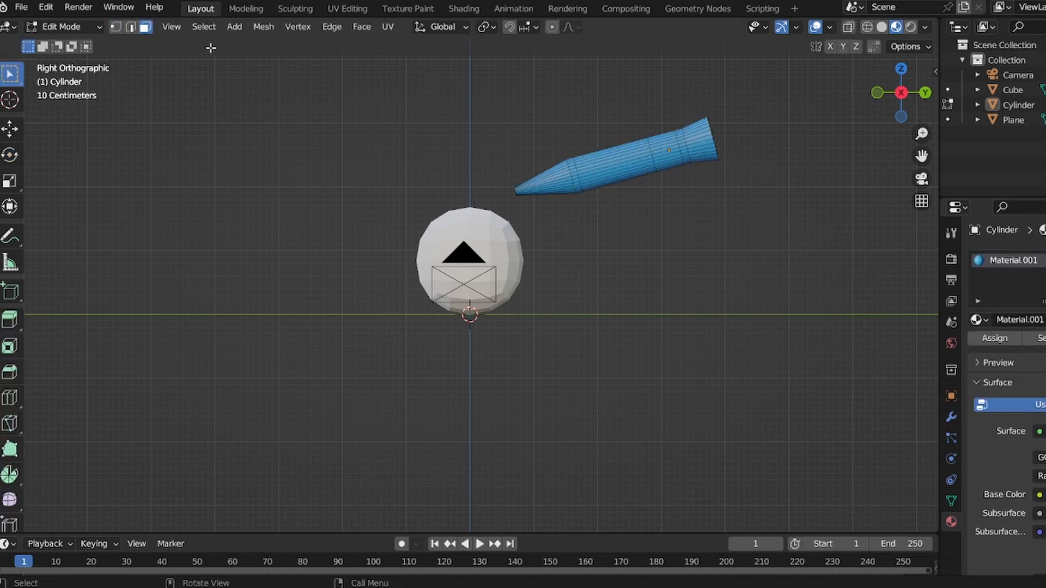
alt+click(578, 177)
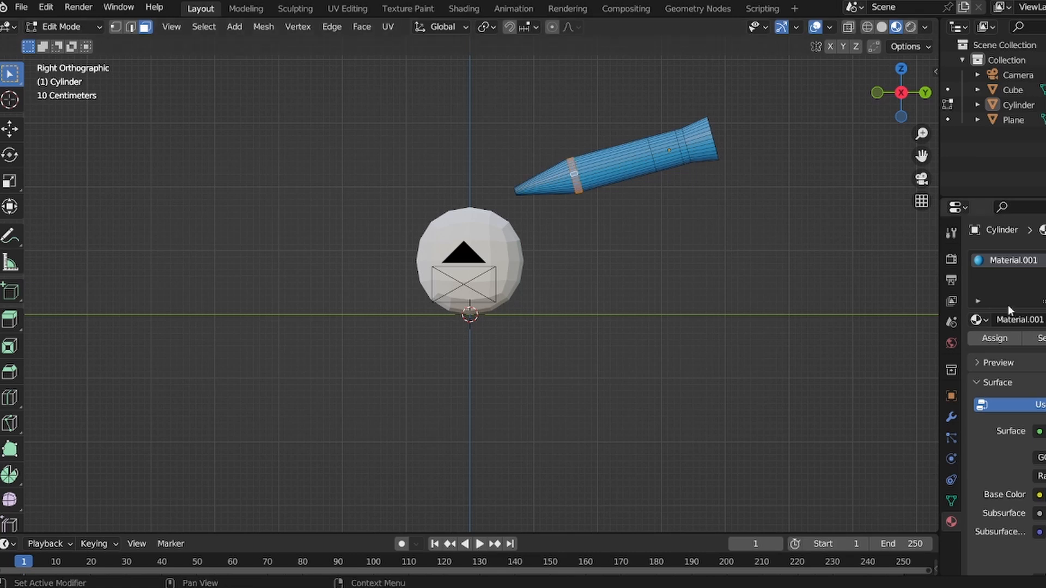
click(1045, 260)
click(1030, 350)
click(1045, 525)
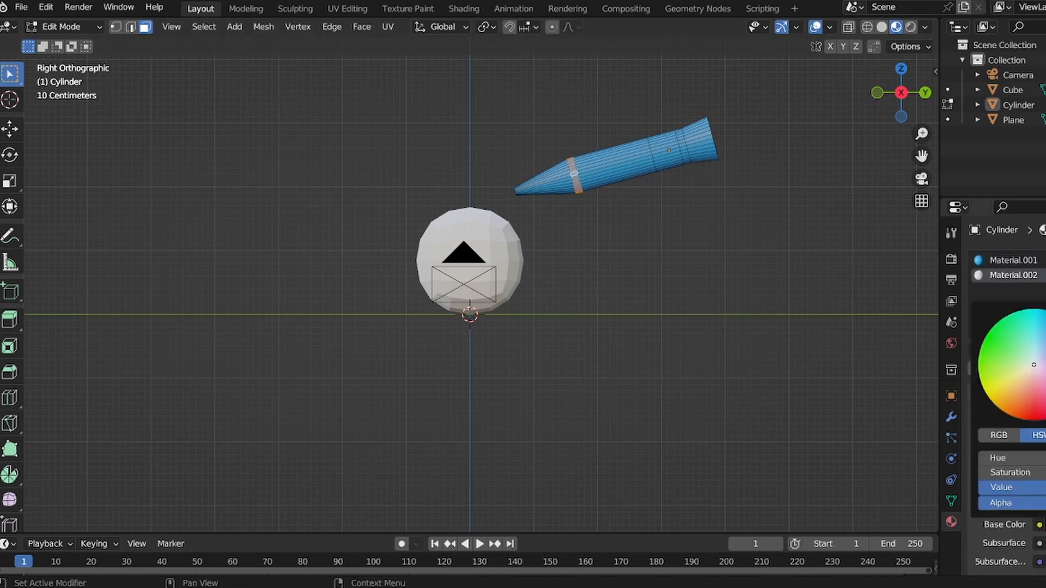
mouse_move(1045, 327)
mouse_down()
mouse_move(1045, 420)
mouse_move(1045, 311)
mouse_up()
click(1024, 408)
click(1045, 332)
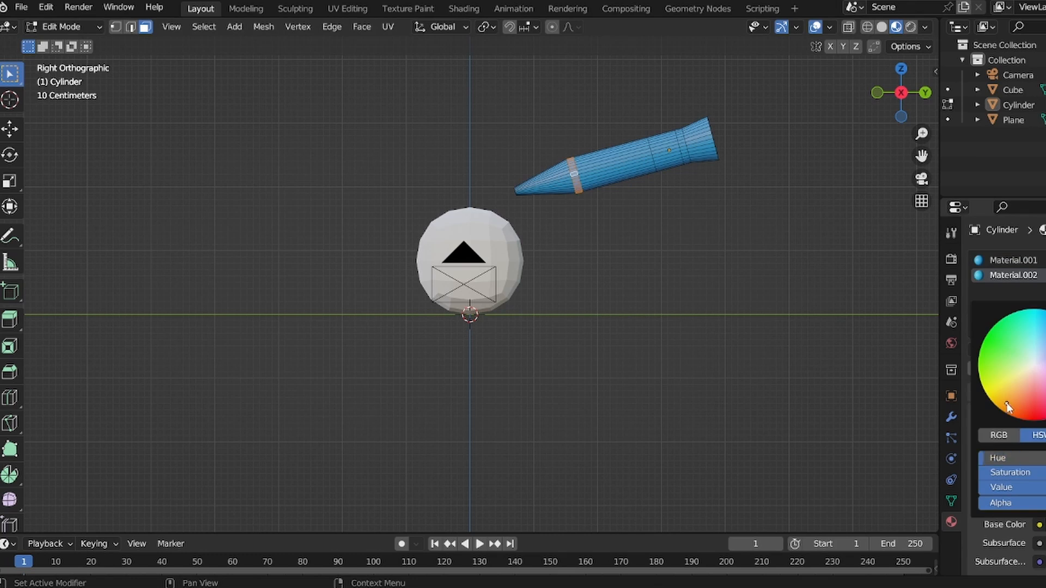
click(995, 368)
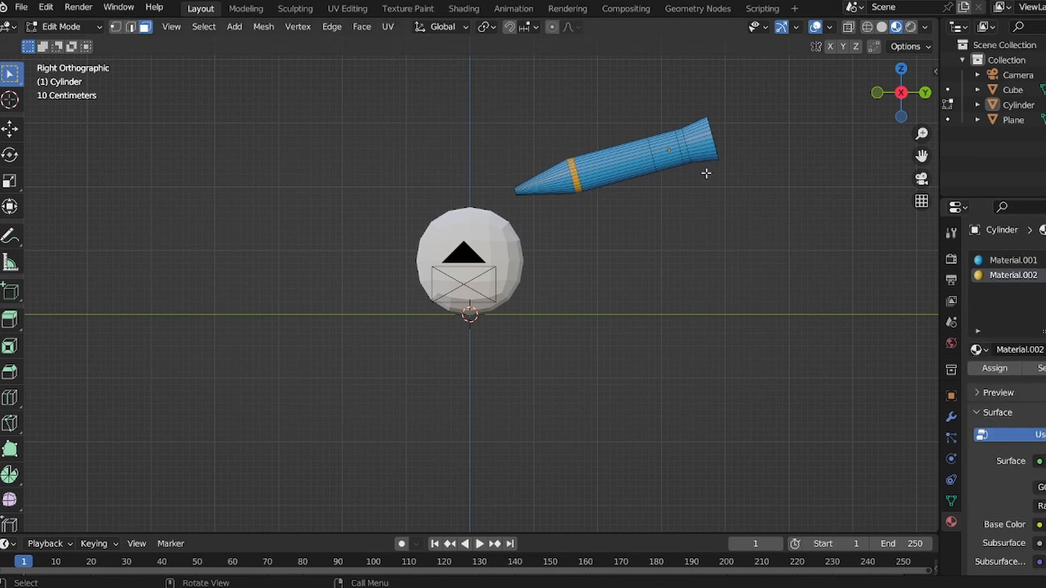
alt+click(688, 146)
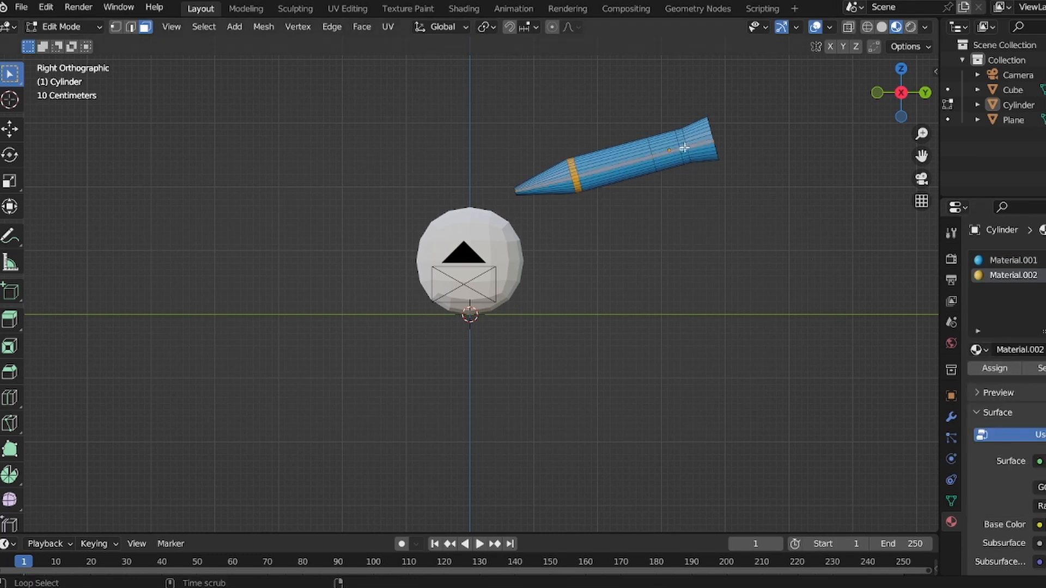
click(994, 369)
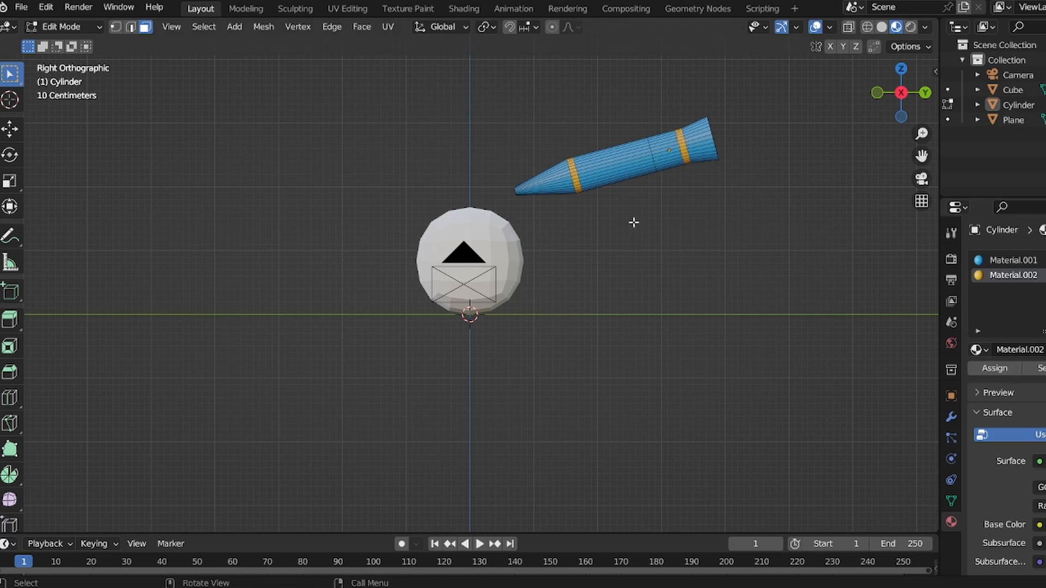
- Add a loop cut beside the yellow band near the tip and select the new face loop
key(ctrl+r)
click(597, 184)
click(568, 200)
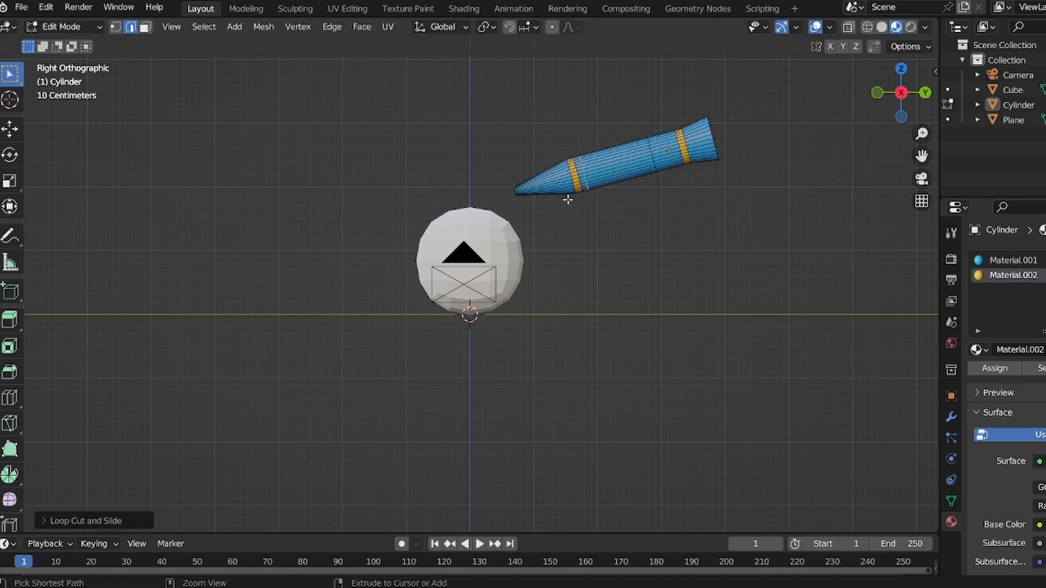
click(670, 261)
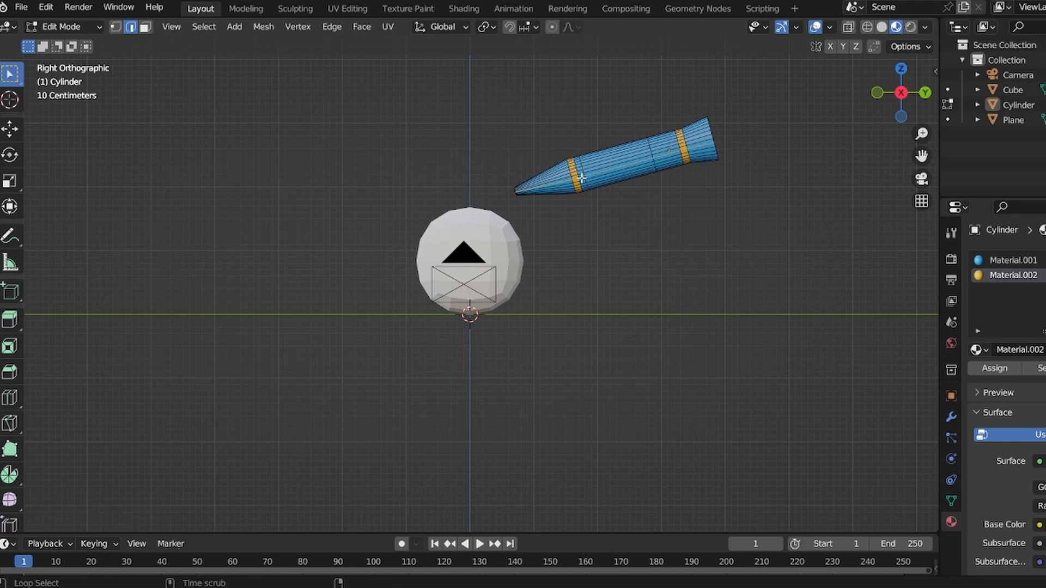
click(145, 26)
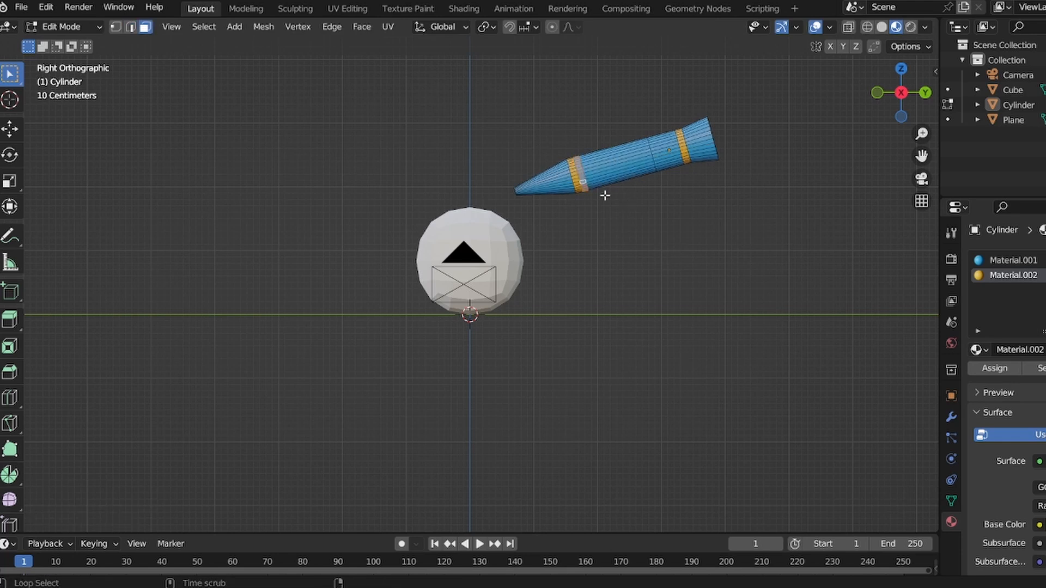
- Create a third material with a black base colour, assign it to the selected loop, and return to Object Mode
click(1045, 261)
click(1030, 350)
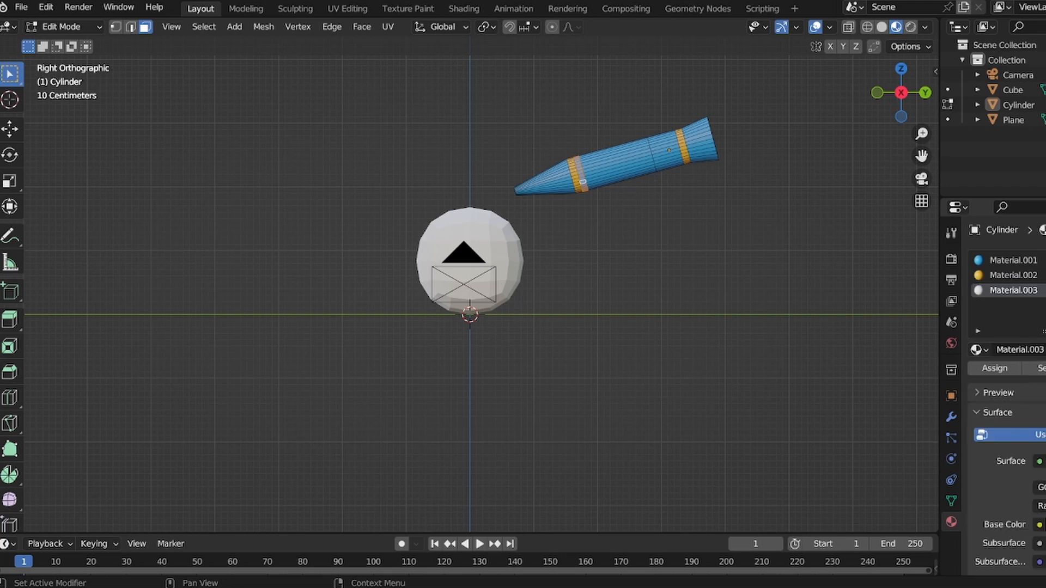
click(1045, 525)
drag(1045, 332, 1045, 425)
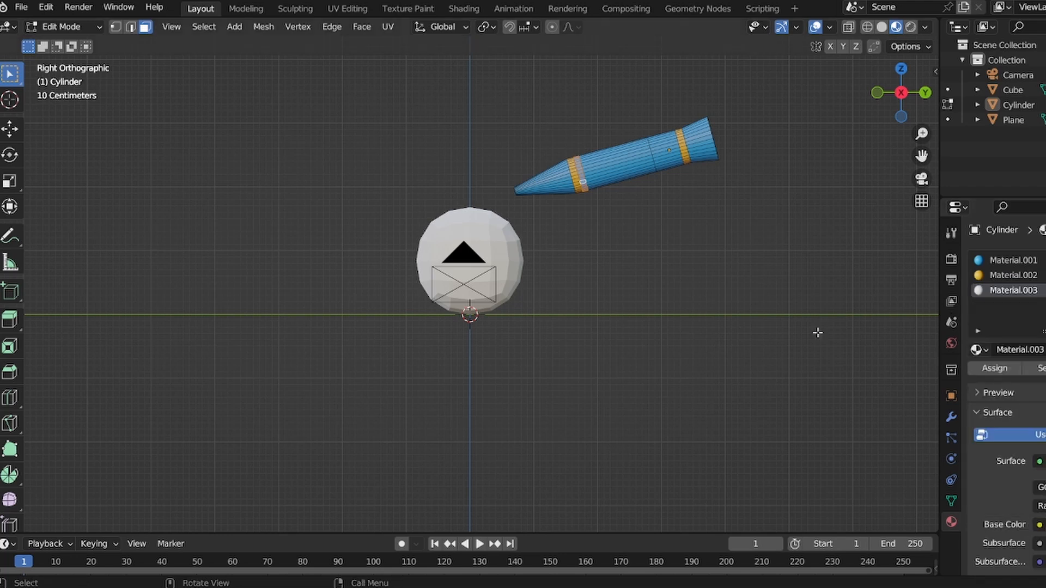
click(991, 369)
click(76, 27)
click(71, 42)
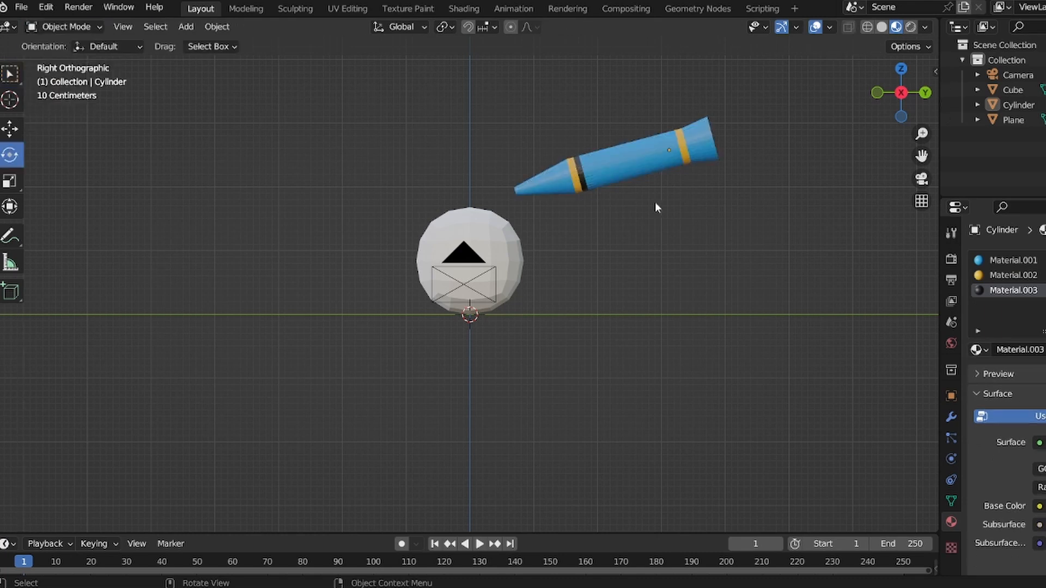
- Select the sphere and set its material's base colour to red
click(520, 240)
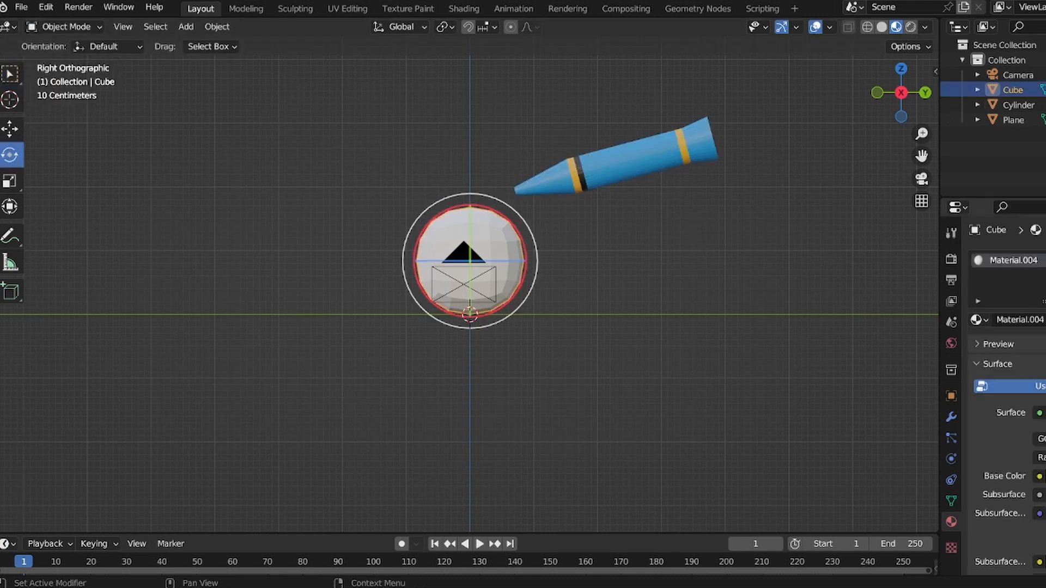
click(1045, 476)
click(1045, 366)
drag(1038, 314, 1044, 310)
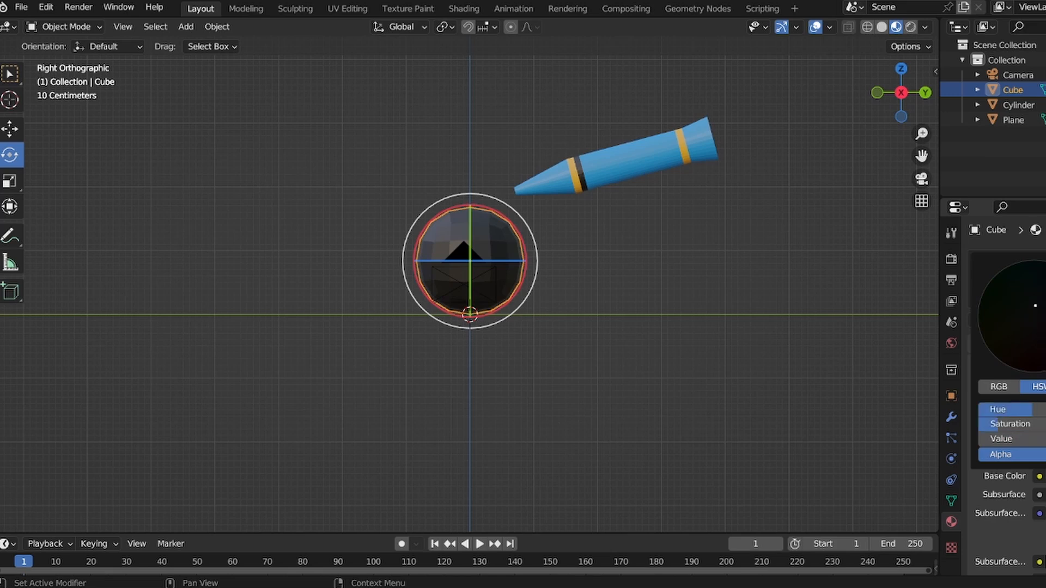
mouse_move(1045, 354)
mouse_down()
mouse_move(1045, 297)
mouse_move(1038, 366)
mouse_up()
click(781, 257)
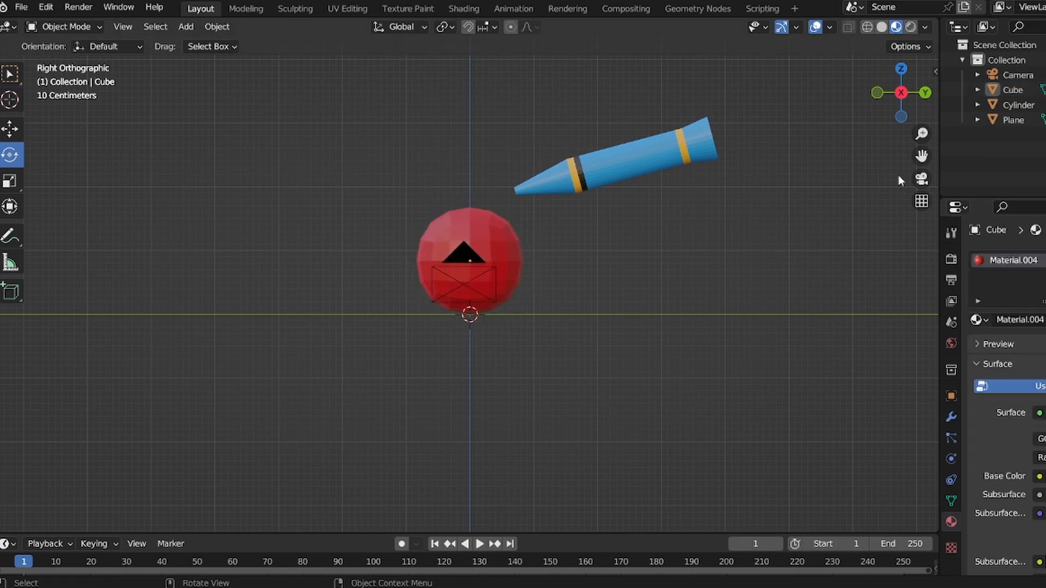
- Create a new material for the ground plane and set its base colour to a dark grey
drag(921, 134, 921, 158)
drag(907, 109, 920, 177)
click(720, 343)
click(1036, 320)
click(1045, 477)
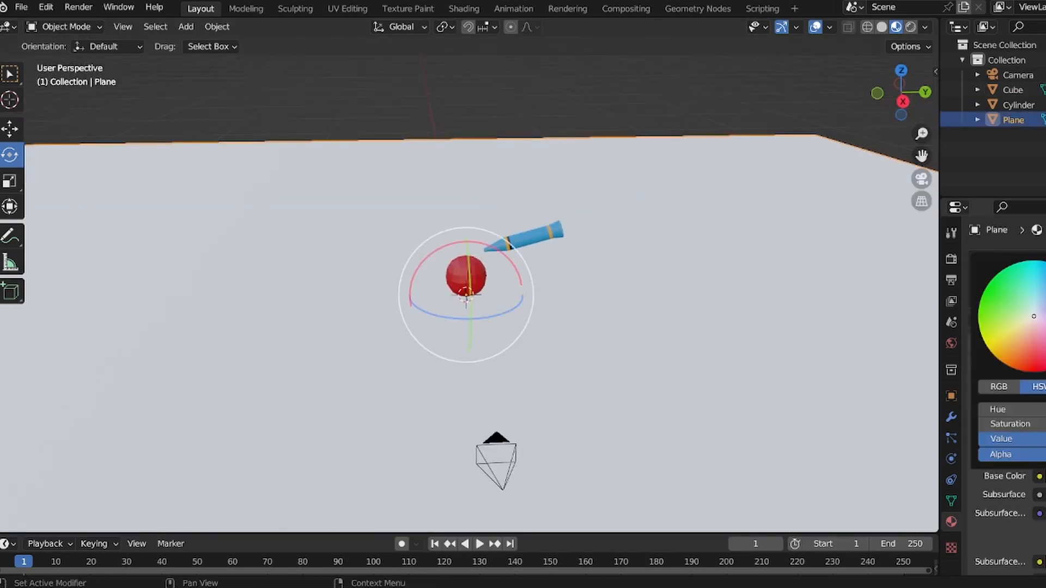
click(1045, 370)
click(813, 102)
mouse_move(896, 86)
mouse_down()
mouse_move(887, 64)
mouse_move(893, 82)
mouse_up()
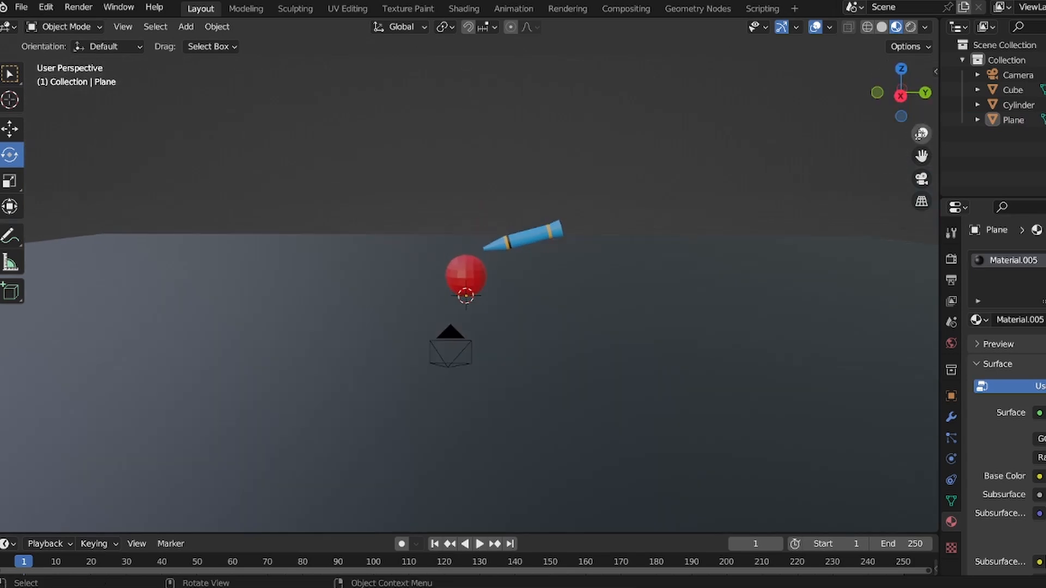
- Switch to the camera view, split the viewport area, and turn the new area into an Asset Browser
click(921, 179)
drag(920, 133, 923, 108)
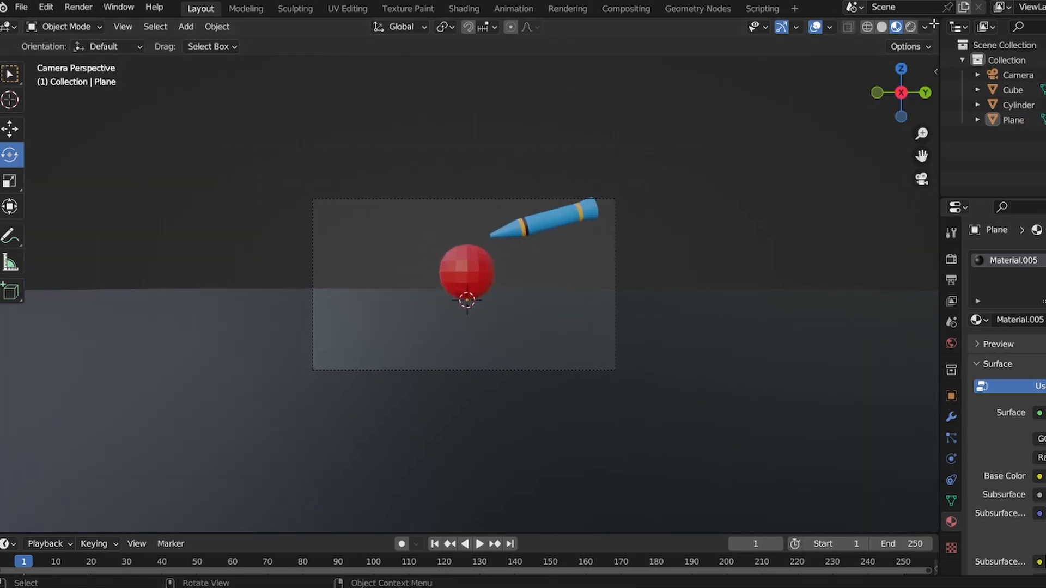
drag(934, 24, 643, 26)
click(663, 27)
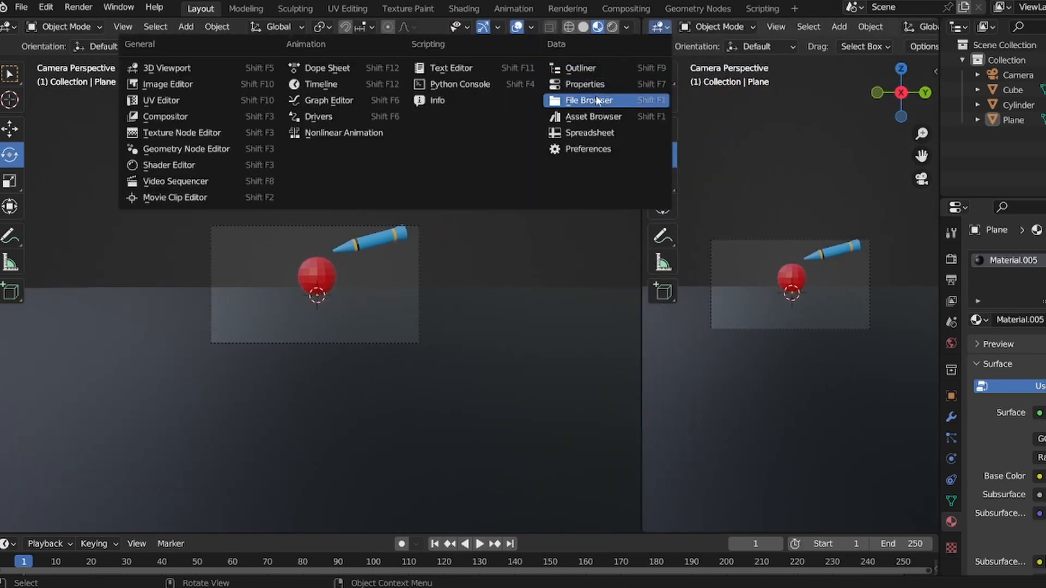
click(594, 116)
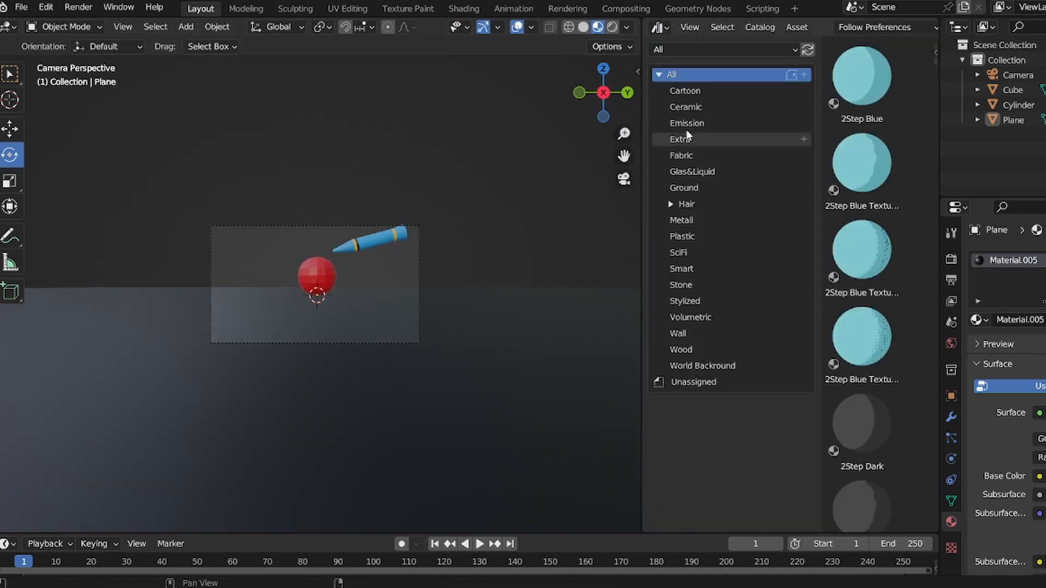
- Apply the Wet Muddy material from the Ground category to the sphere
scroll(366, 259, up, 3)
click(326, 267)
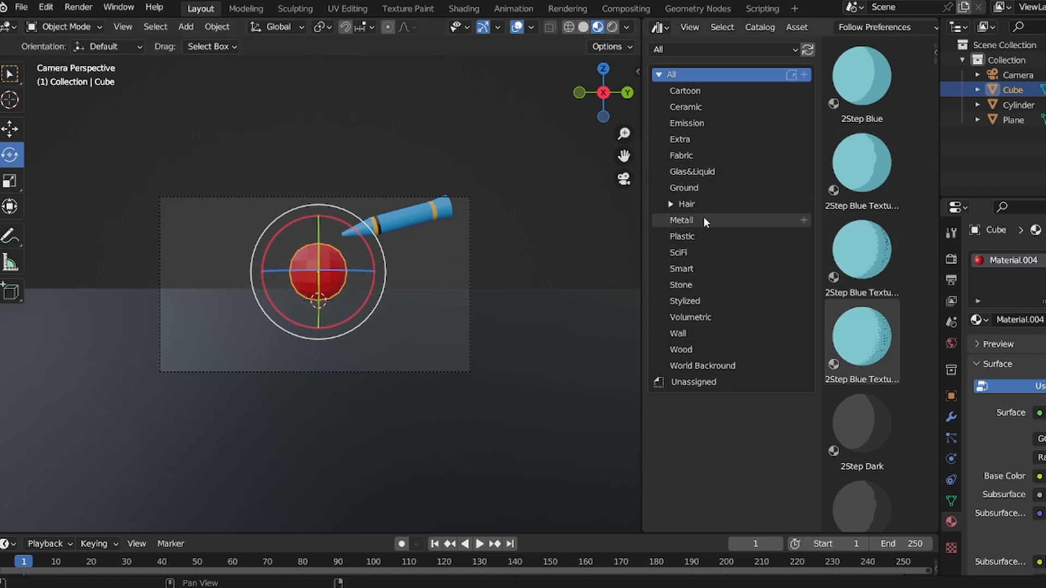
click(710, 188)
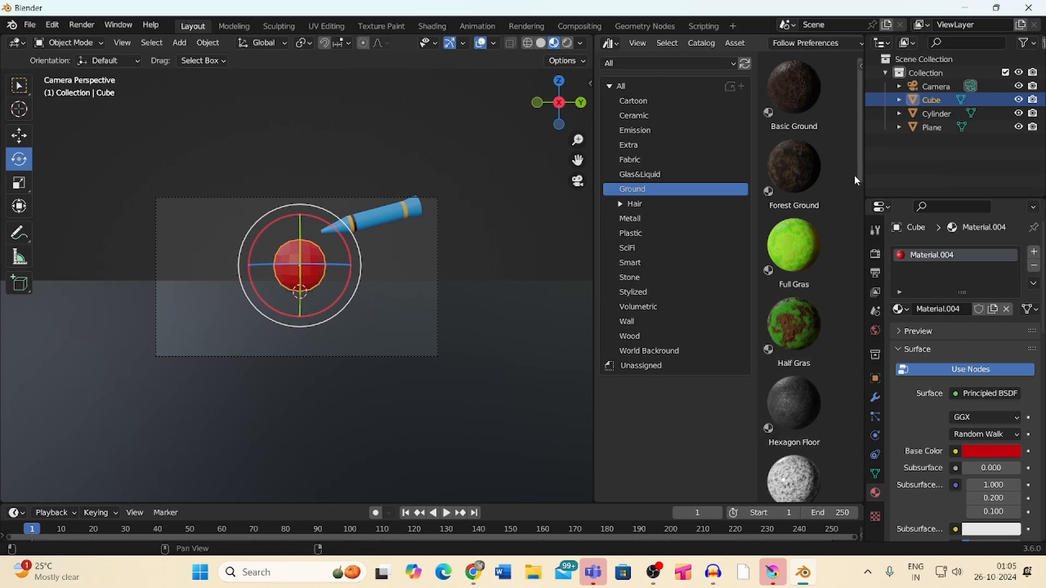
drag(930, 172, 923, 550)
drag(887, 481, 883, 480)
drag(813, 453, 299, 265)
scroll(299, 265, up, 3)
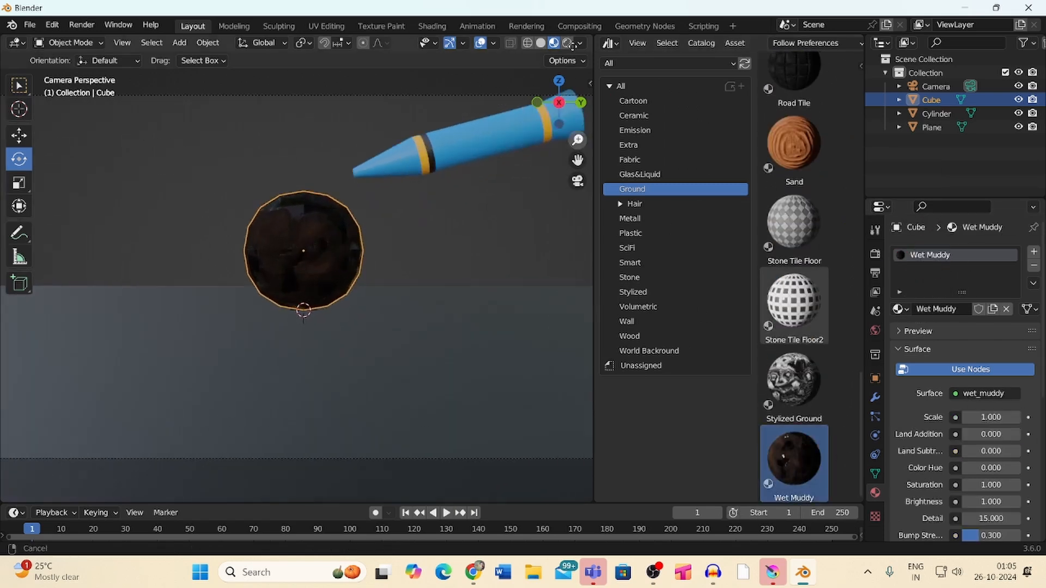
- Set the Wet Muddy material's Brightness to about 1.9 and its Scale to 1.3
click(990, 502)
text(2)
key(Return)
scroll(981, 382, down, 10)
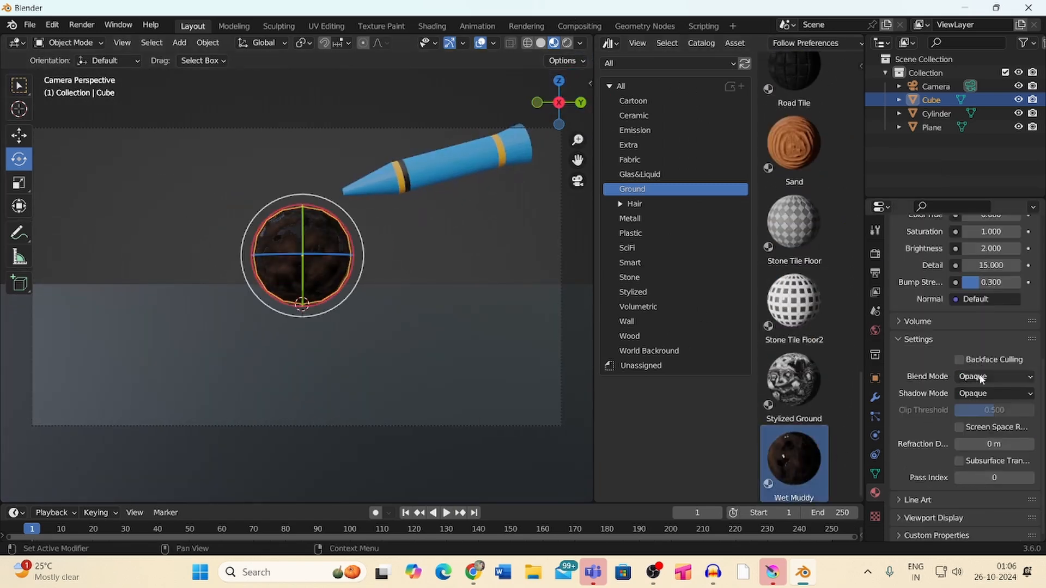
drag(1025, 236, 1018, 243)
drag(1042, 395, 1042, 334)
drag(992, 325, 963, 326)
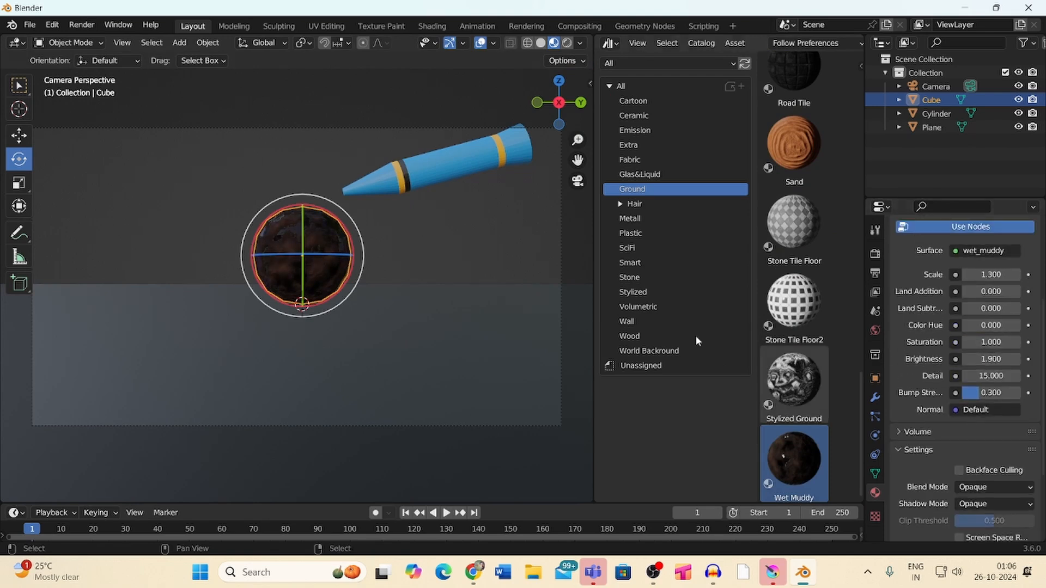
- Add a Sun light and move it above the scene
click(545, 234)
drag(577, 140, 578, 169)
key(shift+a)
mouse_move(370, 299)
click(481, 315)
key(g)
click(545, 48)
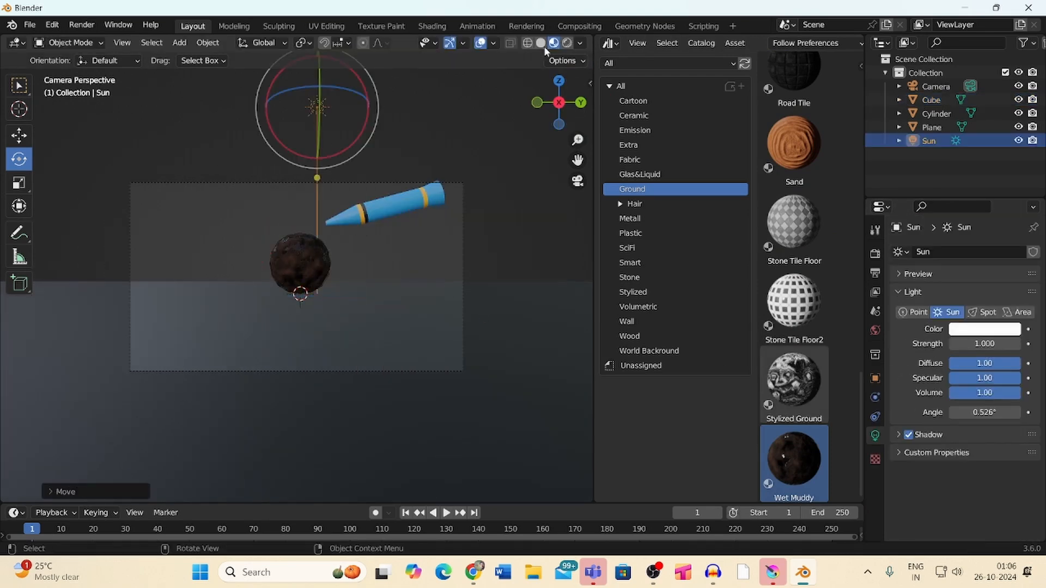
- Rotate the sun light and set its strength to 4
key(r)
click(357, 123)
drag(357, 126, 361, 125)
click(981, 344)
text(4)
key(Return)
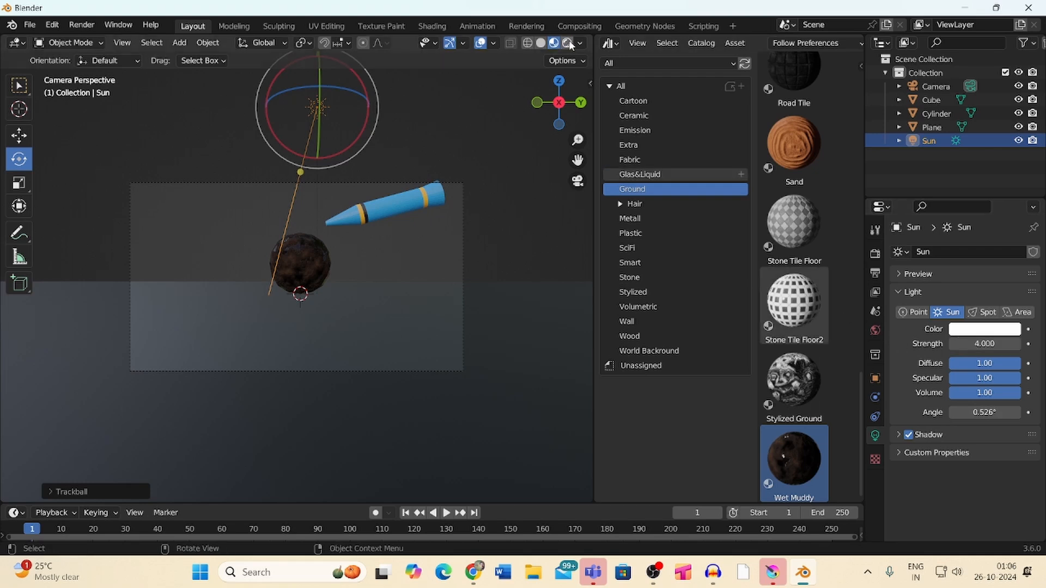
- Switch the viewport to rendered shading and reposition the sun light toward the upper right
click(567, 43)
key(g)
click(424, 143)
drag(424, 143, 403, 158)
drag(357, 123, 400, 90)
drag(418, 80, 393, 77)
- Add an Area light above the sphere, set its power to 40 W, and scale it up about 1.6 times
key(shift+a)
mouse_move(479, 220)
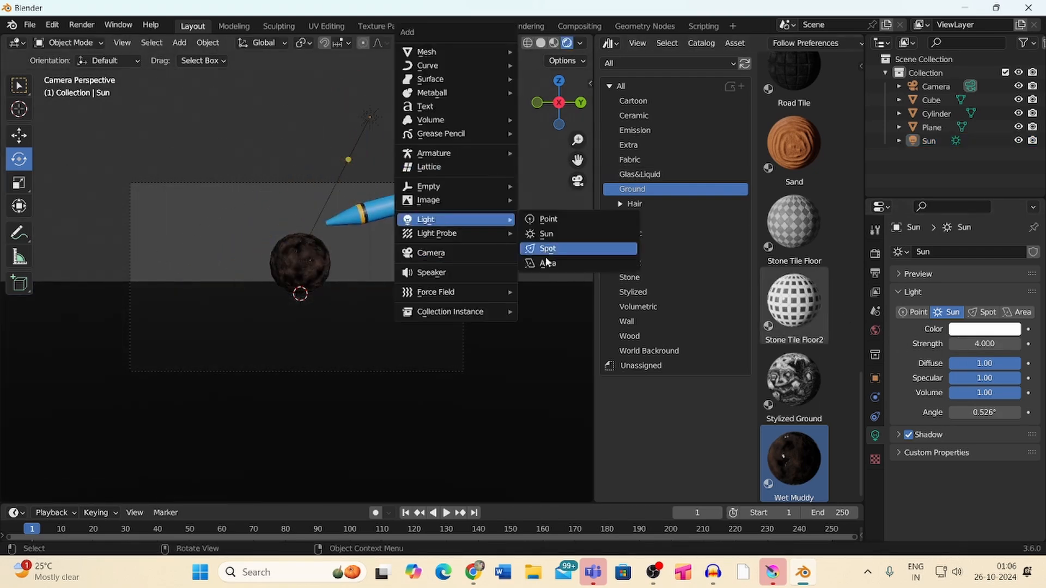
click(545, 265)
key(g)
click(403, 128)
click(972, 344)
text(40)
key(Return)
key(s)
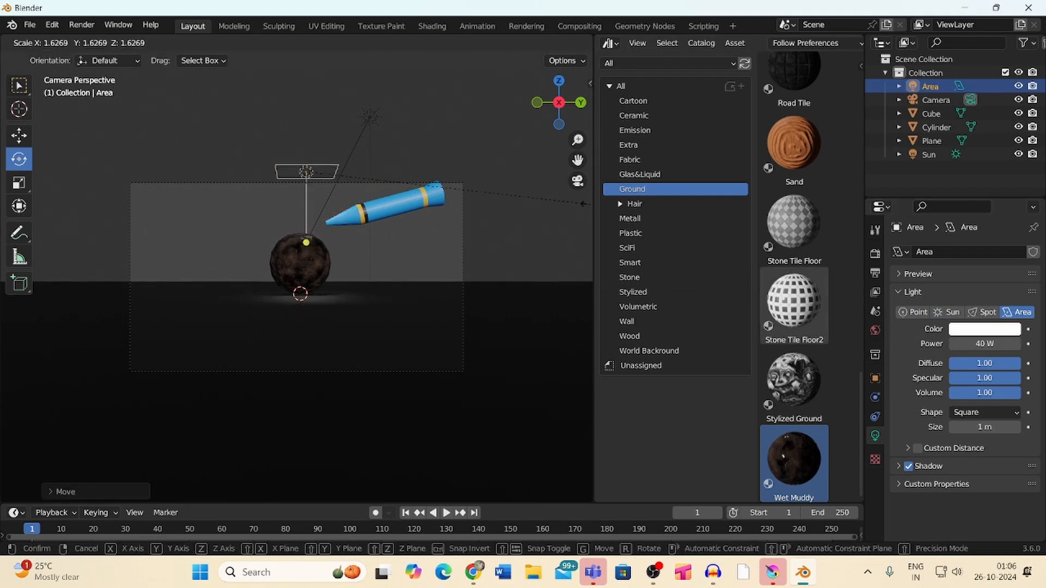
click(582, 209)
- Select the ground plane and adjust its base colour's brightness
click(430, 327)
click(991, 451)
drag(1009, 348, 1009, 322)
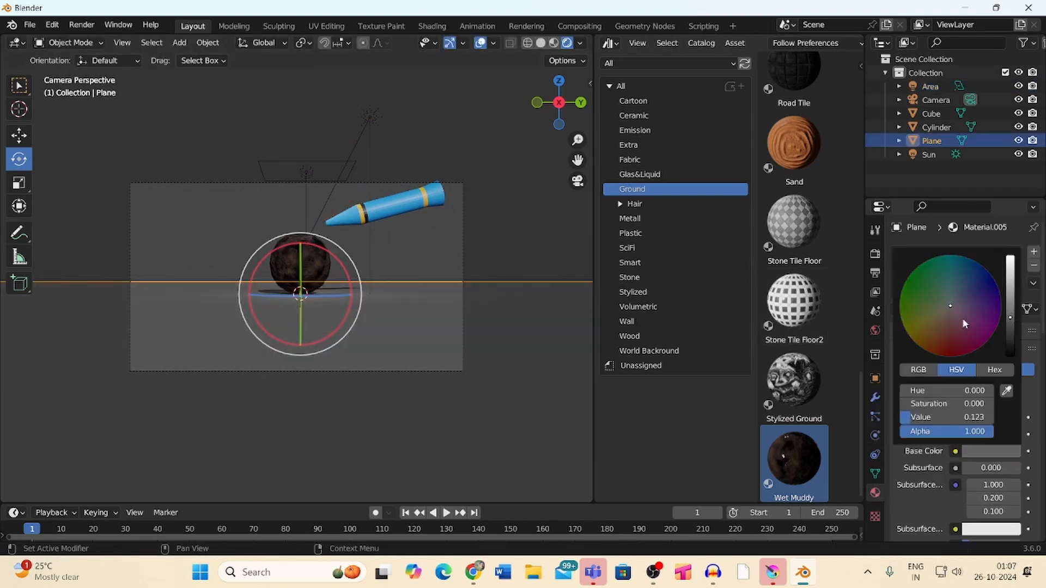
- Select the cylinder and apply a material from the Metall category to its material slot
click(517, 218)
mouse_move(578, 140)
mouse_down()
mouse_move(581, 126)
mouse_move(579, 143)
mouse_up()
click(428, 199)
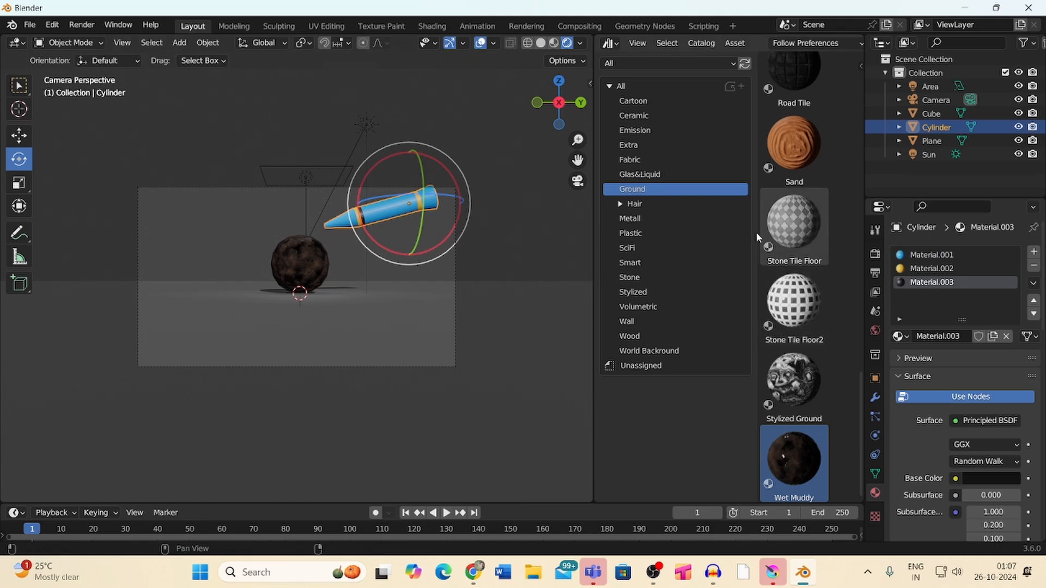
click(718, 221)
scroll(803, 235, up, 20)
drag(793, 238, 919, 255)
- Apply the Marble floor material from the Ground category to the ground plane
click(523, 185)
mouse_move(578, 140)
mouse_down()
mouse_move(569, 114)
mouse_move(569, 143)
mouse_up()
click(423, 327)
click(708, 189)
scroll(805, 180, down, 7)
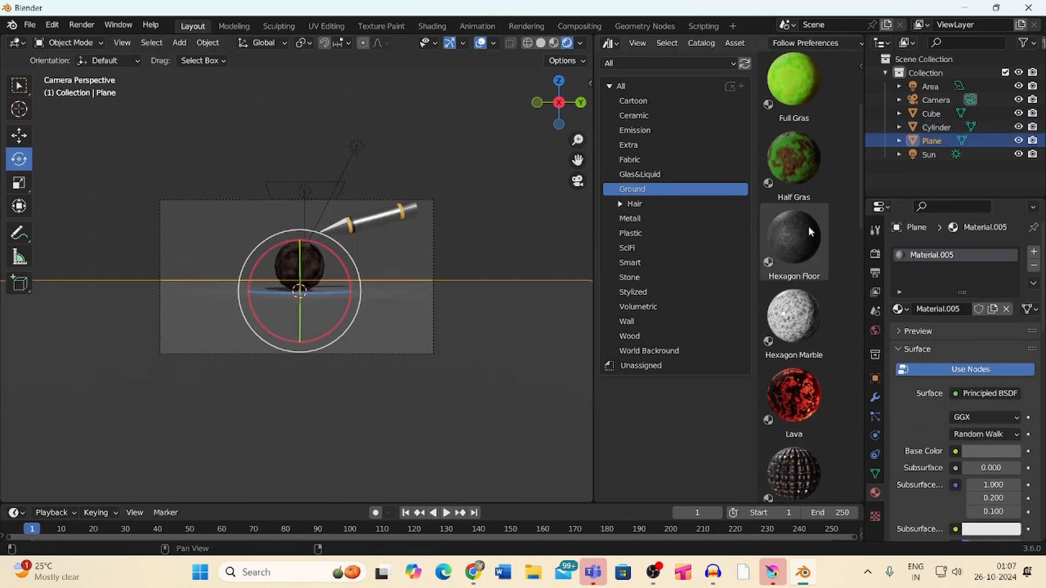
drag(808, 234, 919, 255)
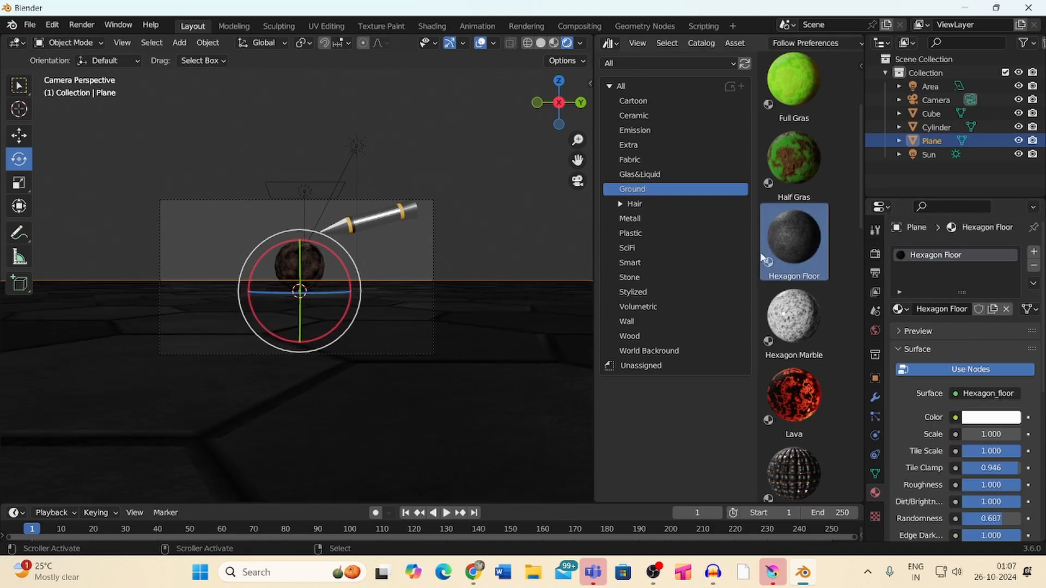
drag(860, 214, 859, 337)
drag(793, 267, 529, 391)
click(504, 194)
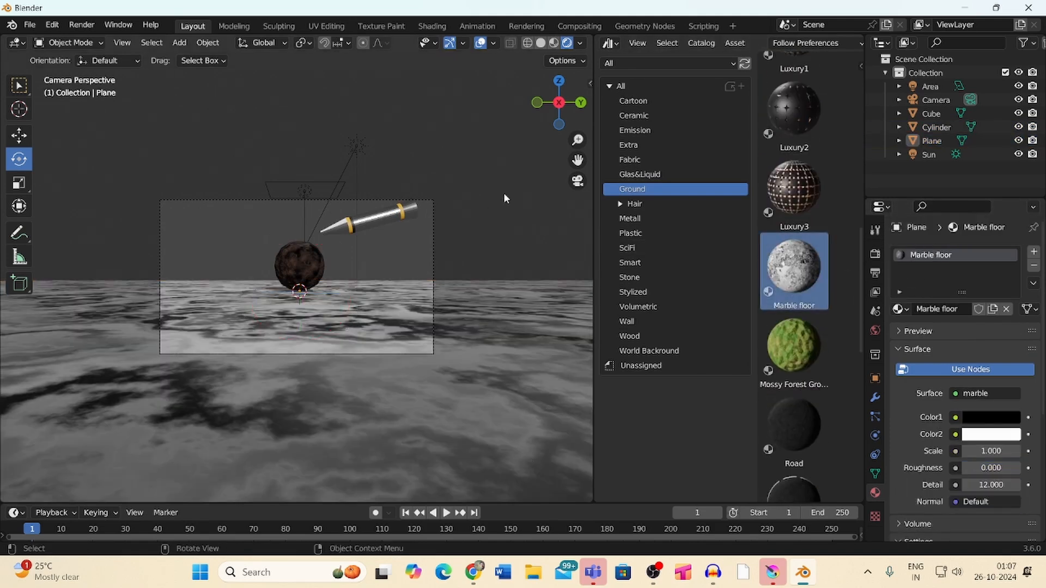
- Scale the cylinder down
click(395, 220)
drag(448, 187, 438, 177)
key(s)
click(418, 194)
- Apply the Mossy Forest Ground material to the ground plane
click(536, 205)
scroll(795, 327, down, 1)
click(490, 338)
drag(795, 308, 919, 256)
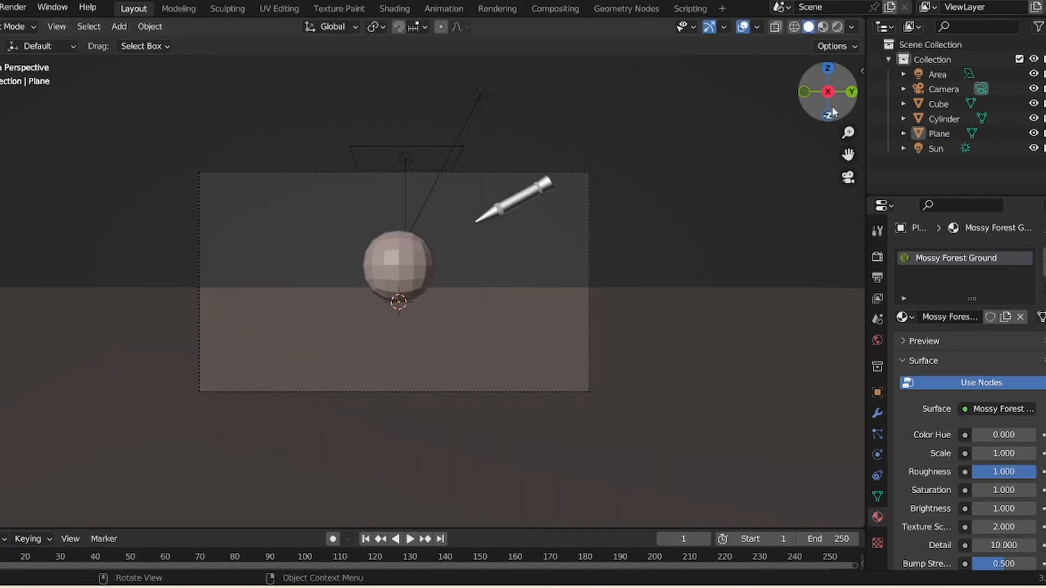
- Close the asset browser area and enlarge the timeline area
mouse_move(833, 112)
mouse_down()
mouse_move(844, 137)
mouse_move(827, 266)
mouse_move(824, 124)
mouse_up()
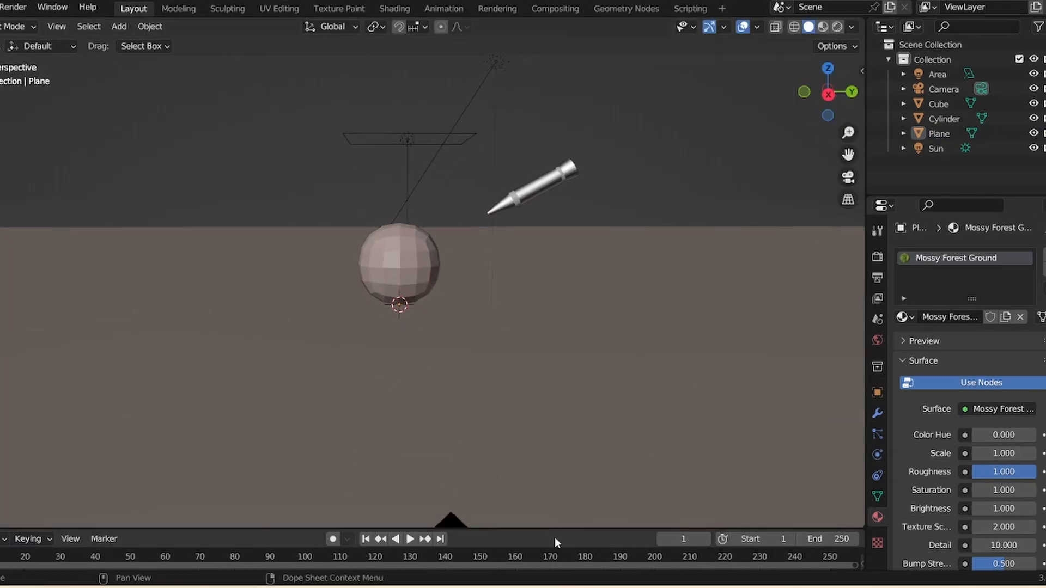
drag(552, 528, 547, 386)
- Select the cylinder, set the transform orientation to Local and switch to the Move tool
click(541, 122)
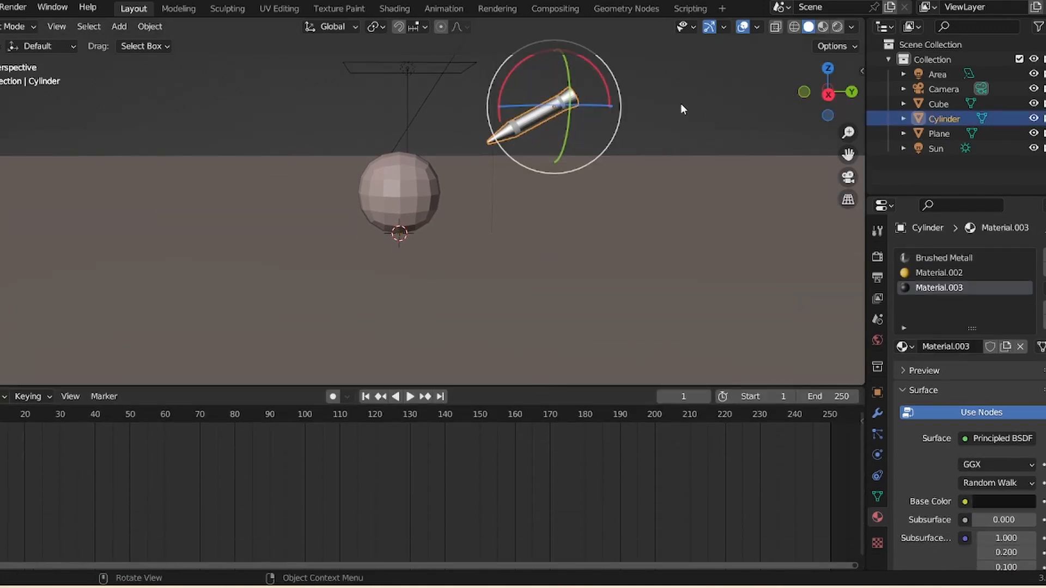
click(352, 30)
click(308, 87)
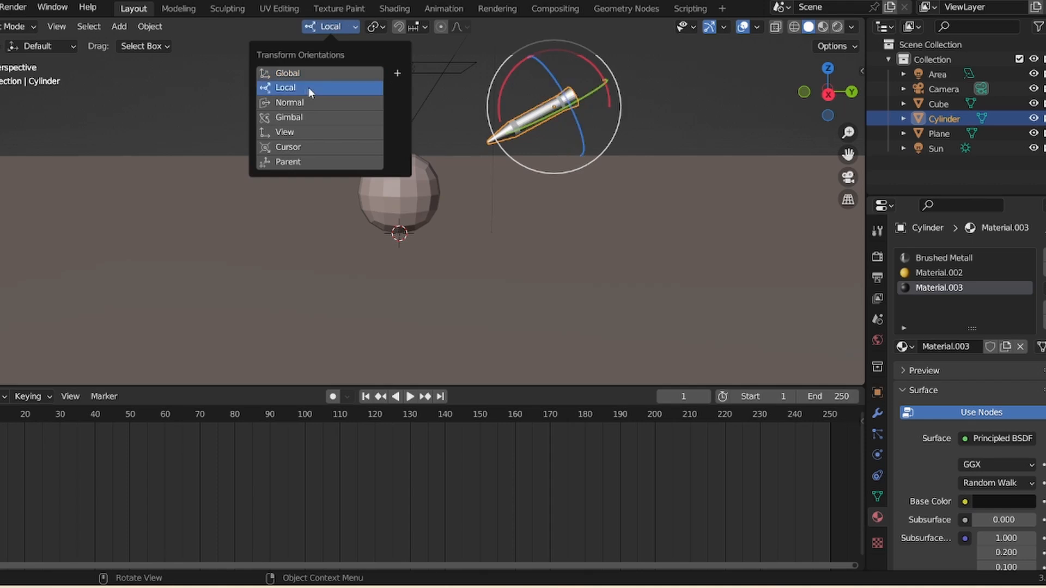
click(1, 127)
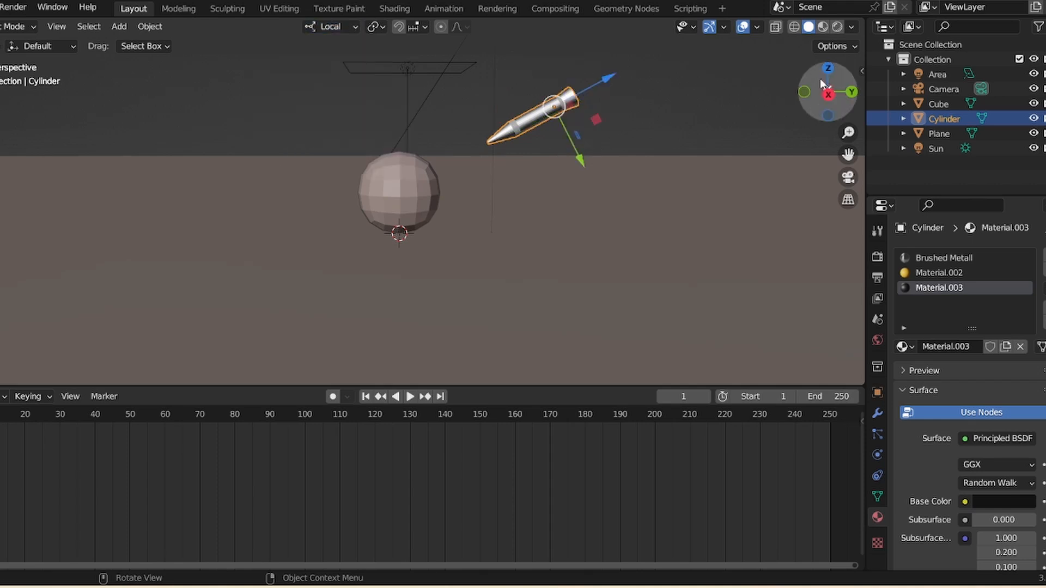
drag(822, 84, 758, 109)
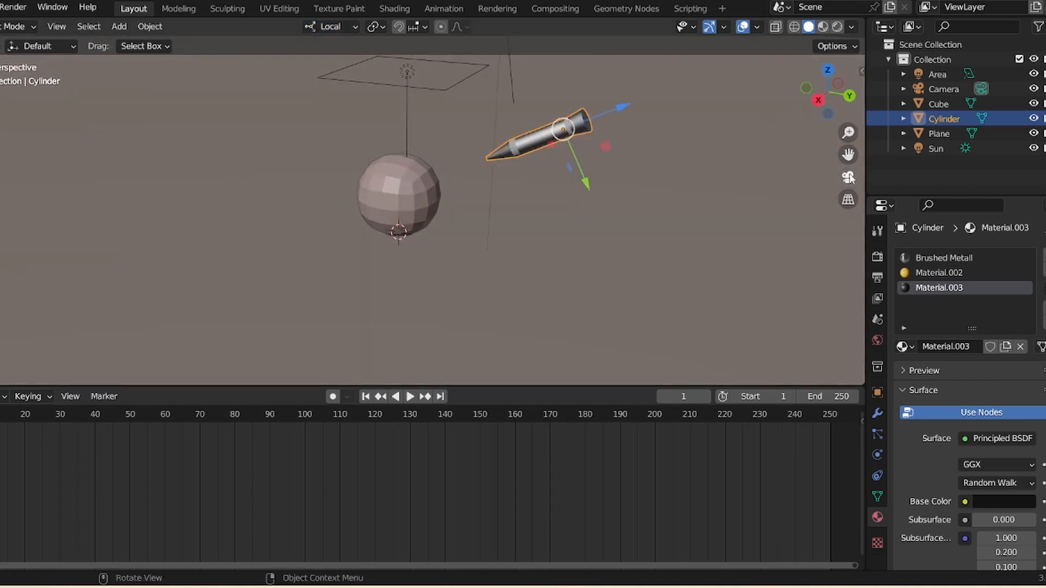
- Switch the viewport to the camera view, reselect the cylinder and adjust the timeline height
click(849, 178)
click(705, 144)
click(511, 127)
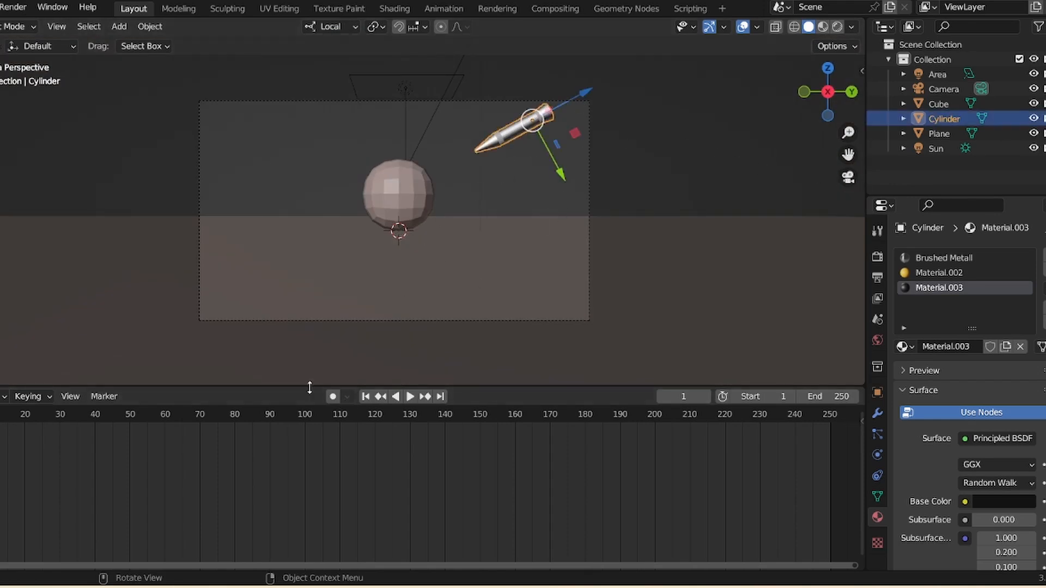
drag(309, 386, 310, 408)
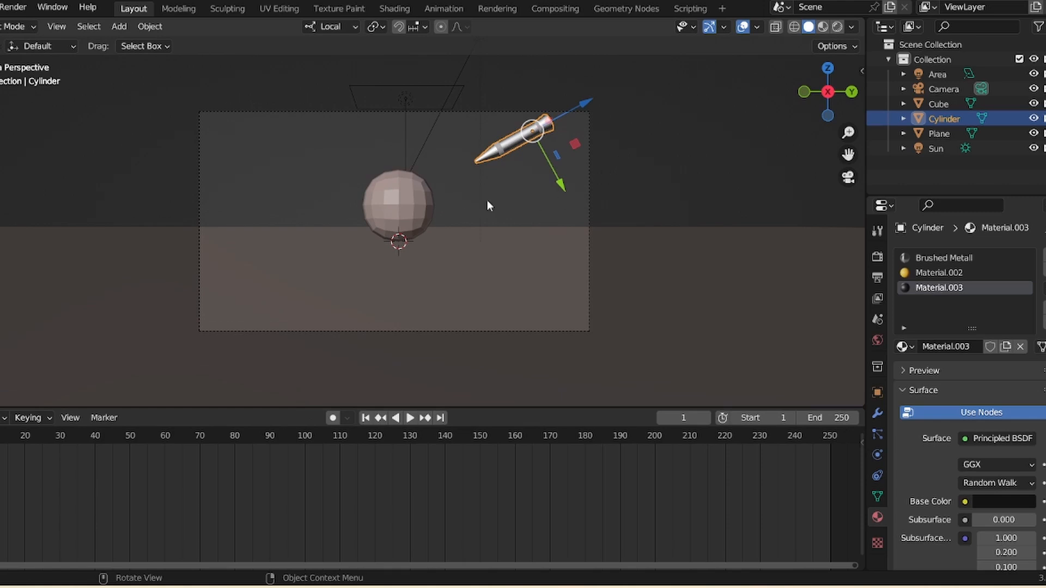
- Apply the scale of the sphere and of the ground plane
click(422, 202)
key(ctrl+a)
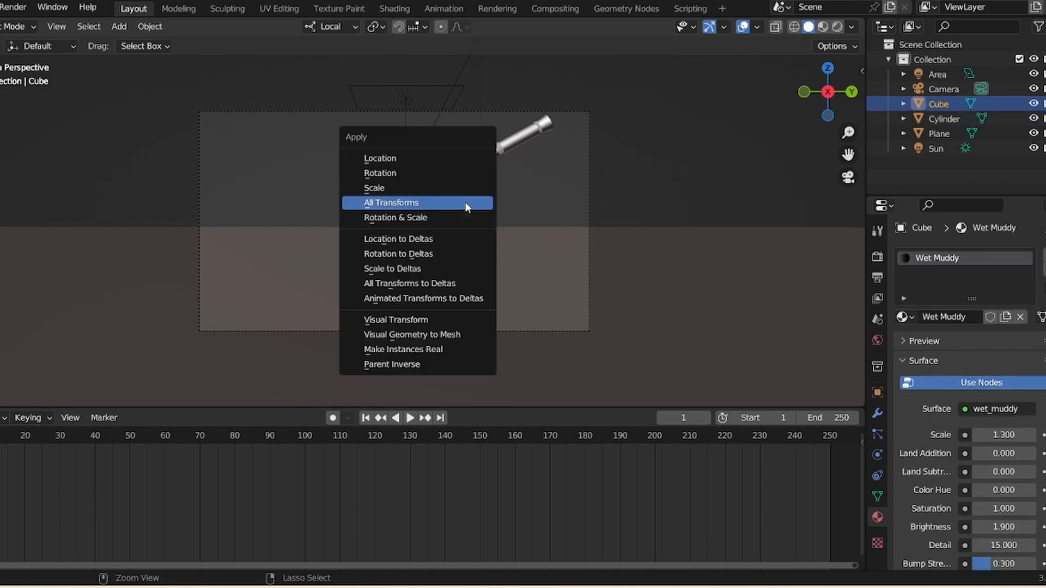
click(431, 188)
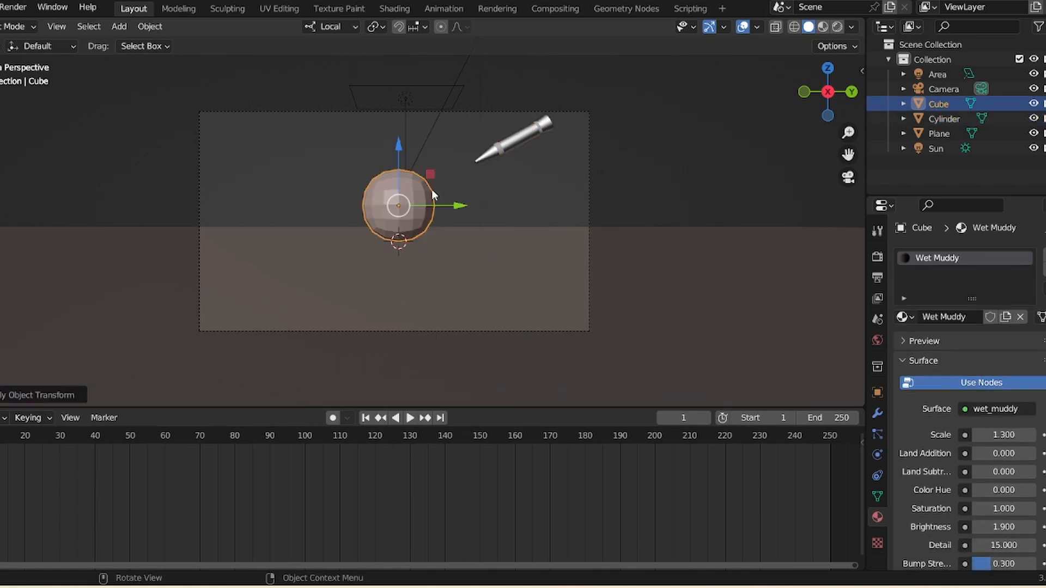
click(449, 292)
key(ctrl+a)
click(449, 294)
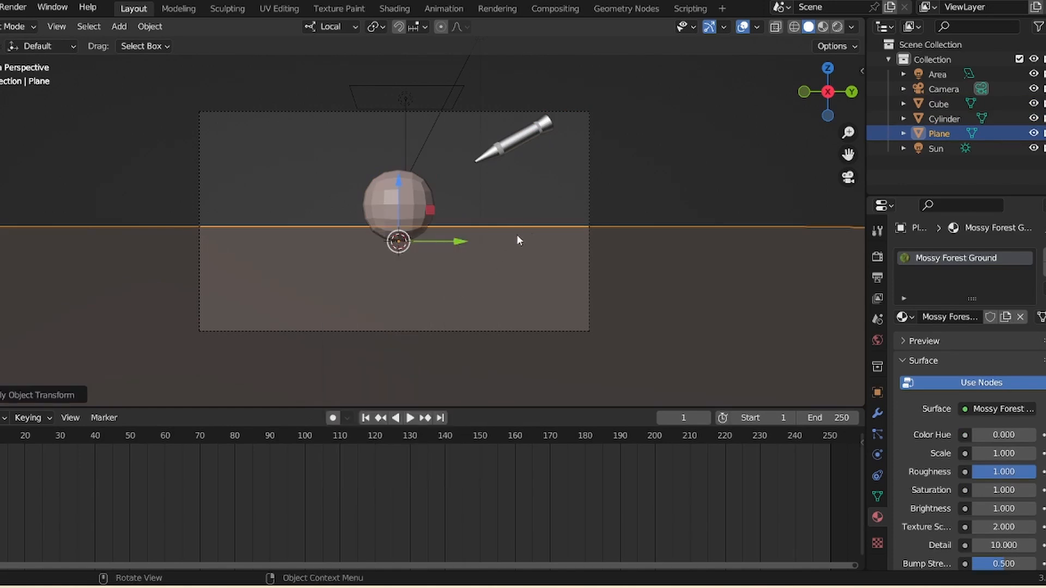
- Select the cylinder and move it away from the sphere toward the frame's upper right corner
click(690, 173)
click(532, 134)
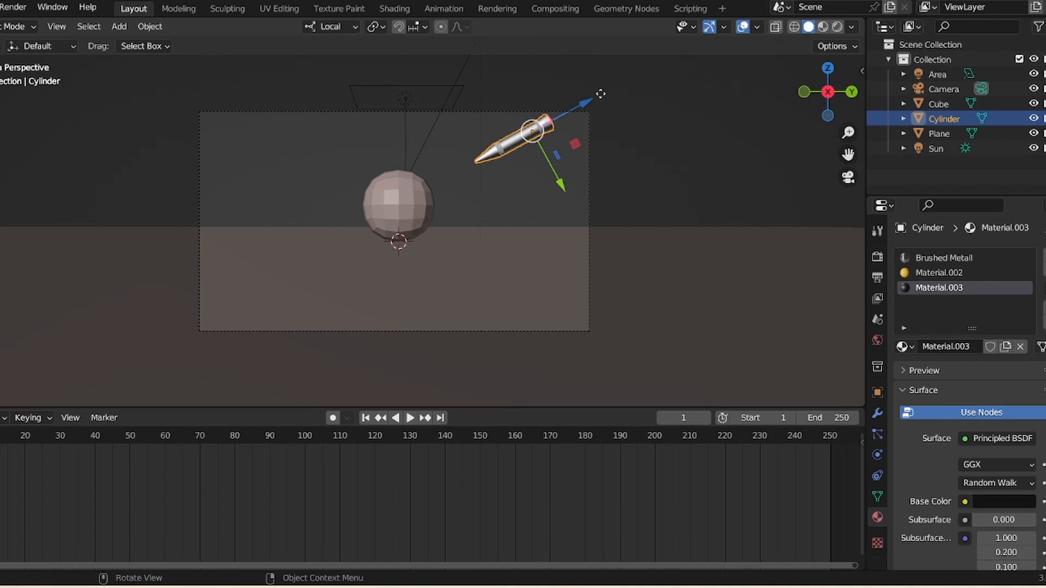
drag(600, 94, 710, 36)
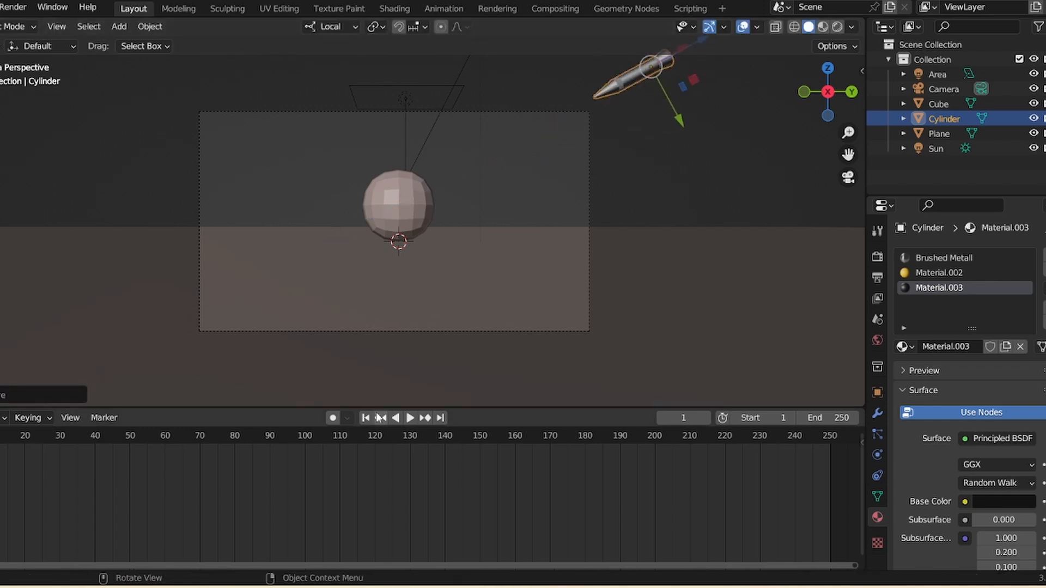
drag(848, 133, 848, 161)
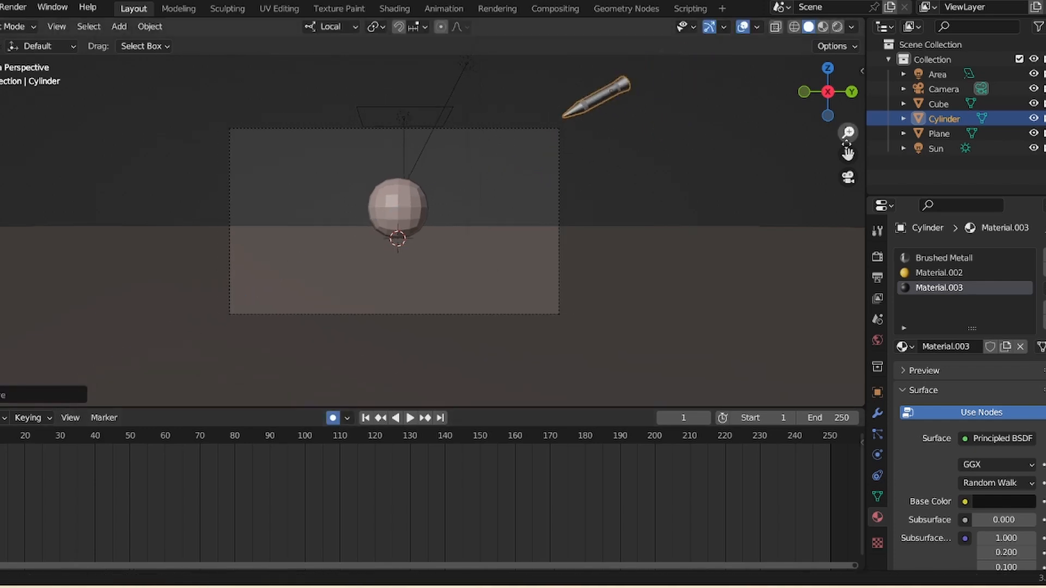
drag(639, 82, 632, 89)
drag(626, 156, 640, 167)
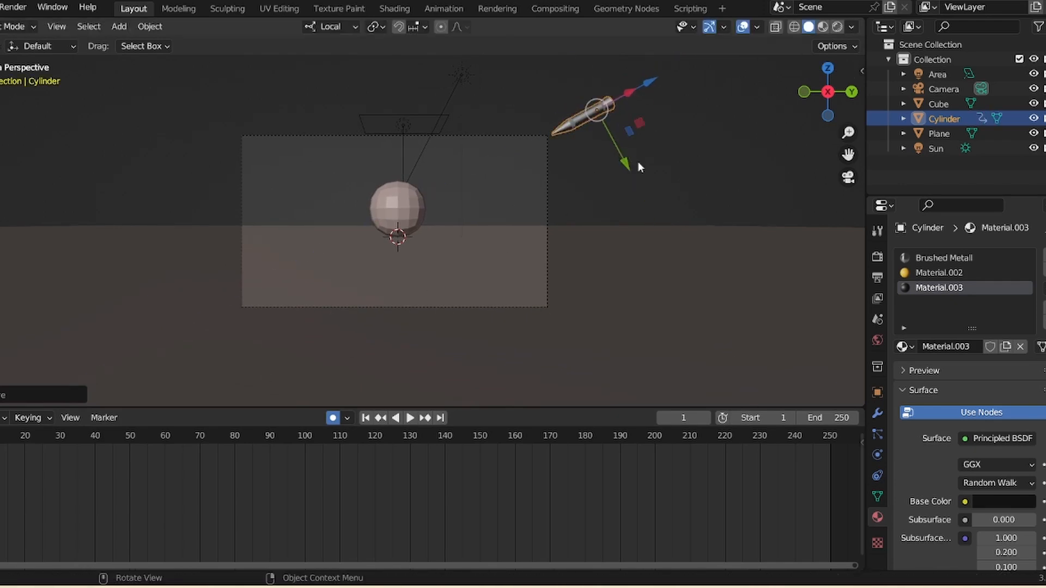
- Play the animation and readjust the cylinder's starting position near the frame's upper right corner
key(space)
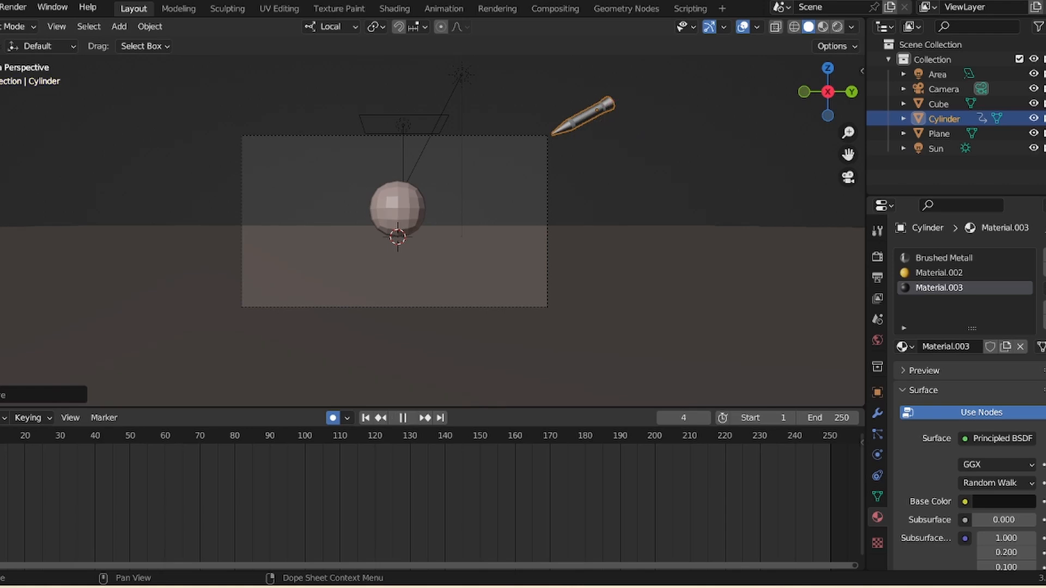
key(Escape)
drag(649, 83, 609, 117)
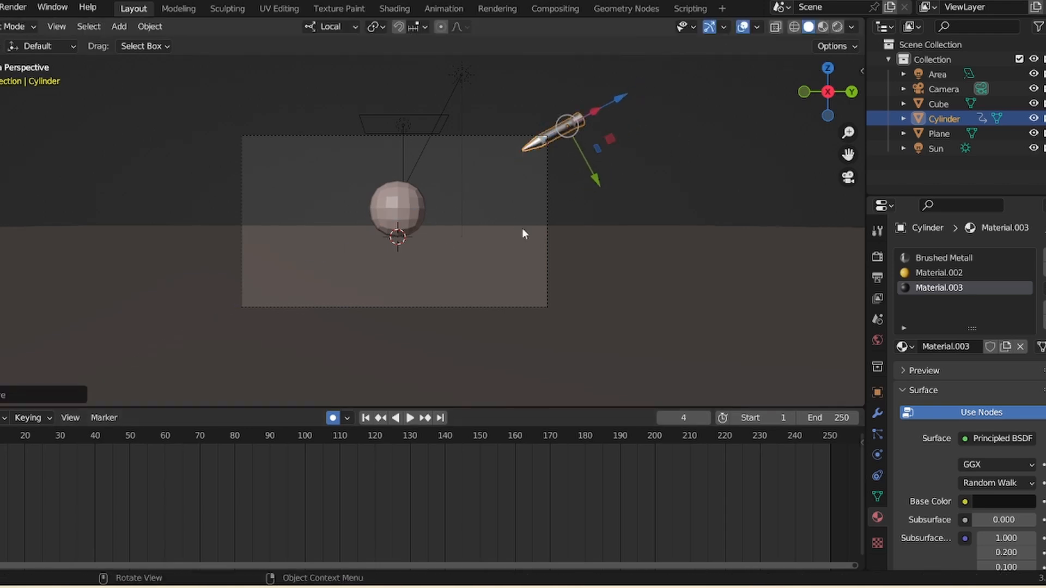
key(space)
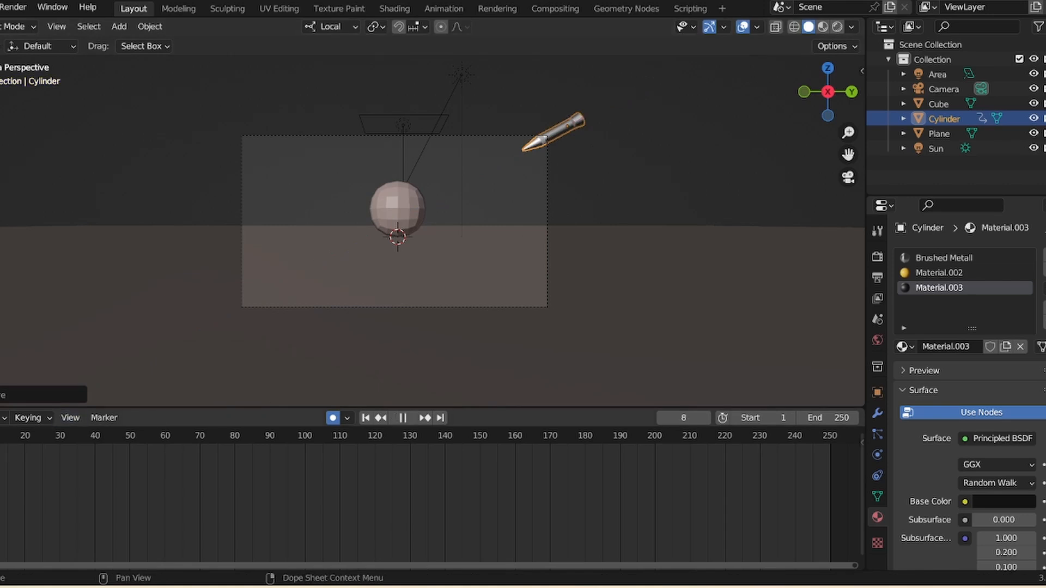
key(space)
drag(619, 103, 572, 146)
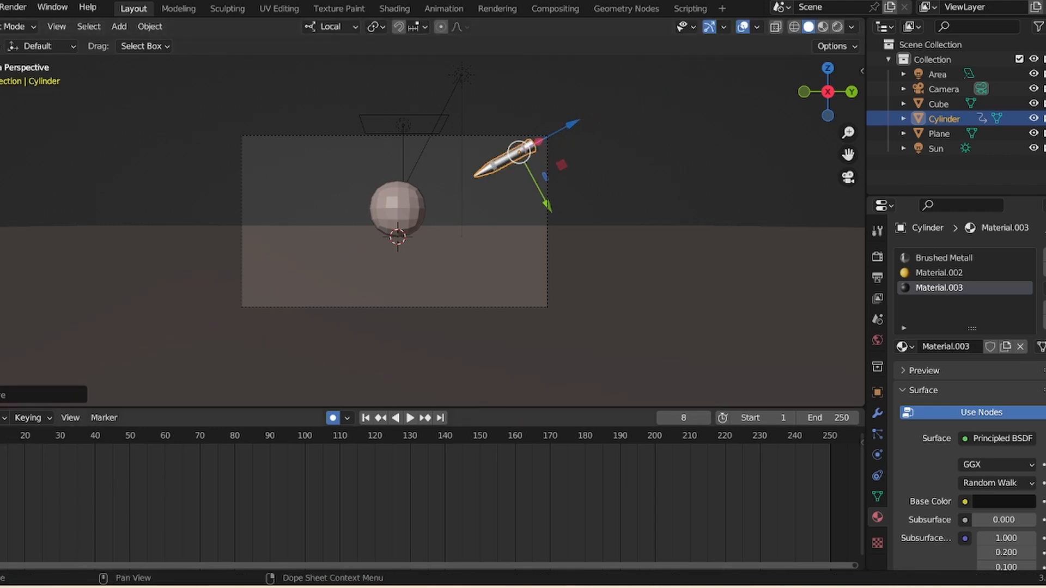
key(space)
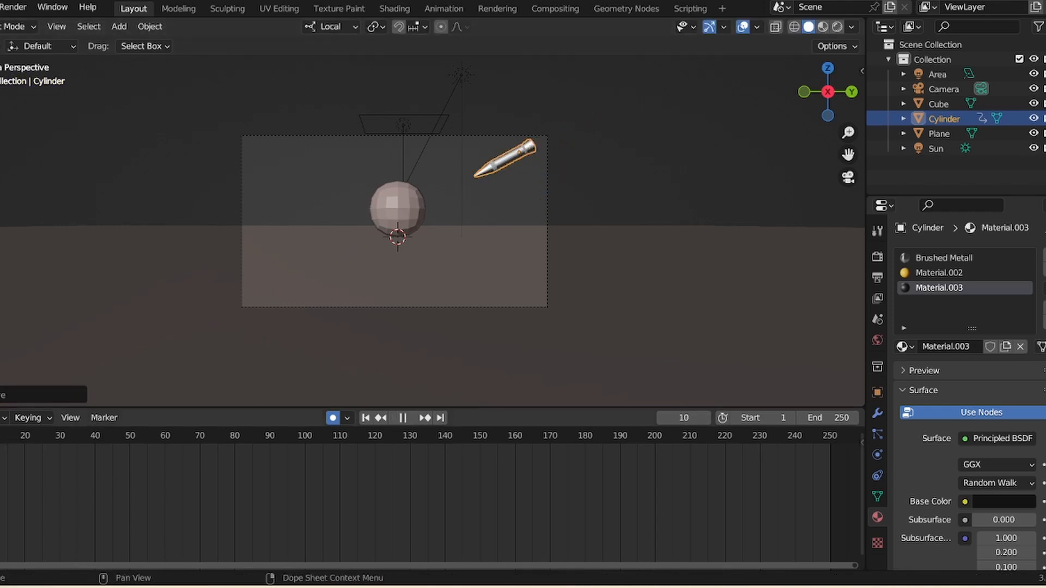
key(space)
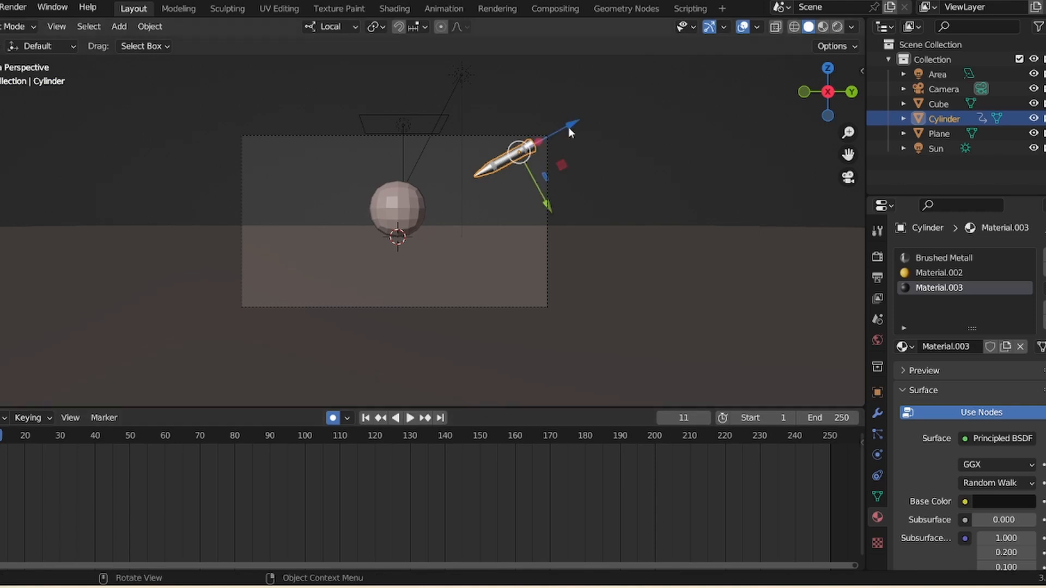
- At a later frame, move the cylinder down into the sphere so it pierces it
drag(570, 132, 441, 228)
click(0, 436)
drag(849, 134, 839, 102)
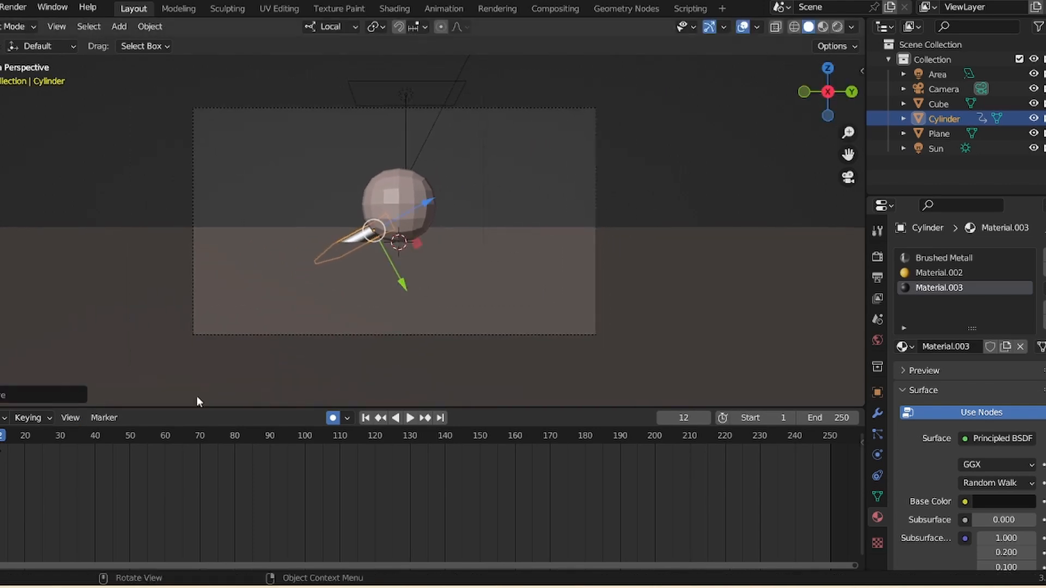
key(space)
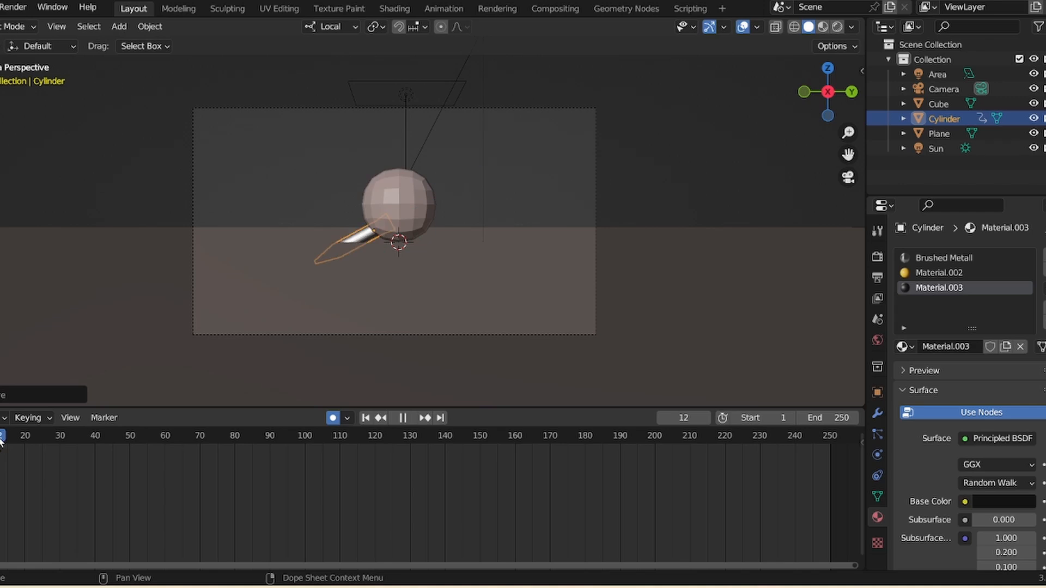
key(space)
- Switch to the Rotate tool and rotate the cylinder at the impact frame
key(shift+space)
key(r)
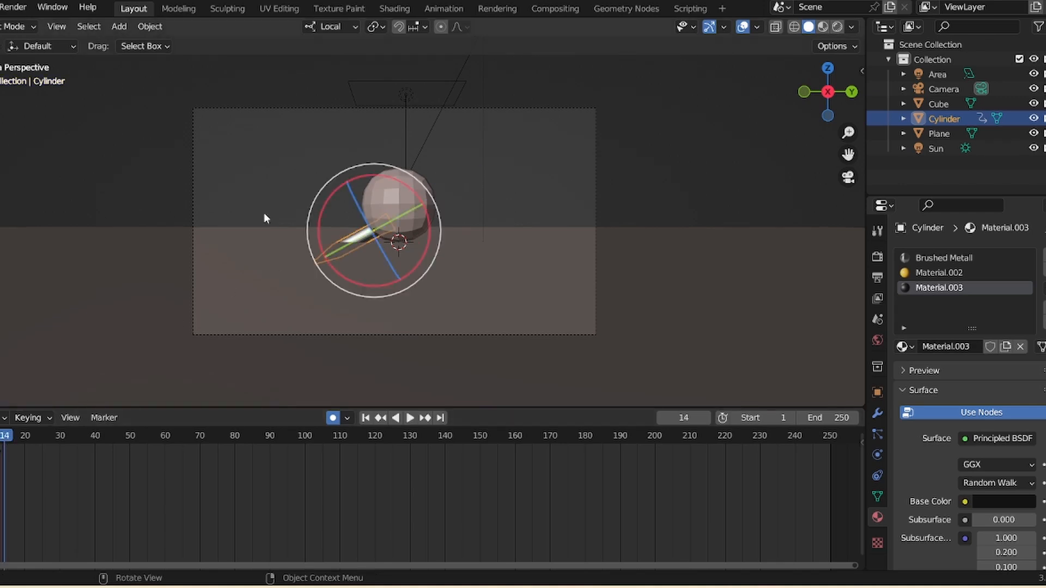
drag(436, 209, 425, 206)
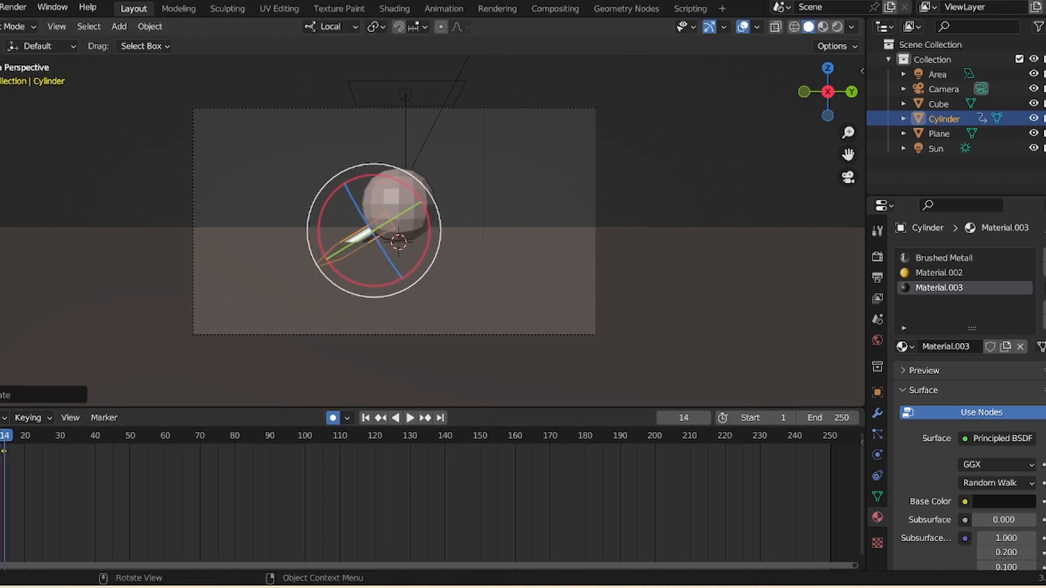
key(space)
key(space)
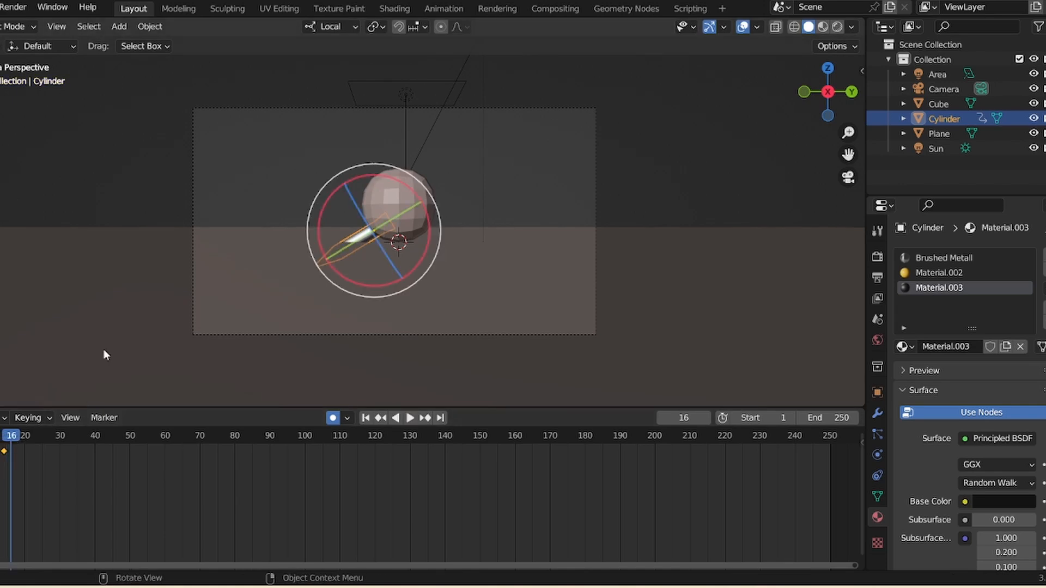
drag(441, 201, 443, 223)
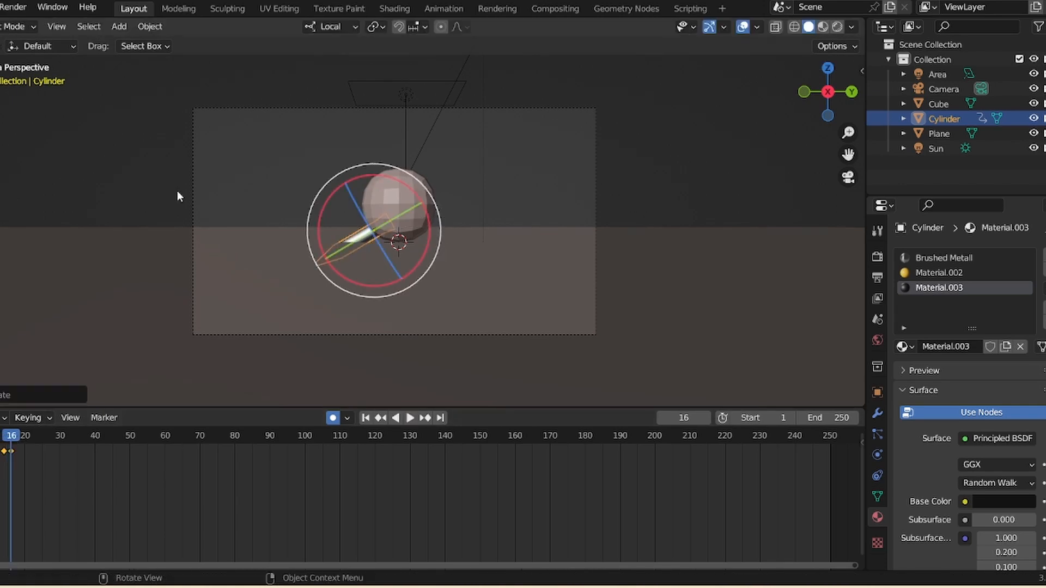
- Return to the Move tool and reposition the cylinder inside the sphere
click(0, 129)
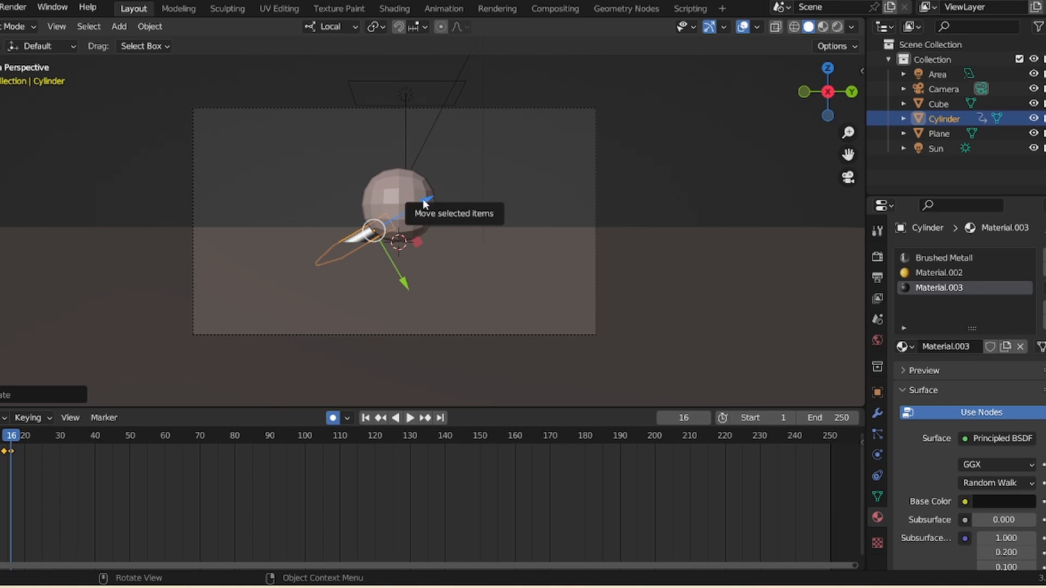
drag(423, 201, 422, 201)
drag(10, 441, 6, 443)
drag(433, 199, 404, 228)
- Play the animation back from the start repeatedly to check the cylinder's flight into the sphere
key(space)
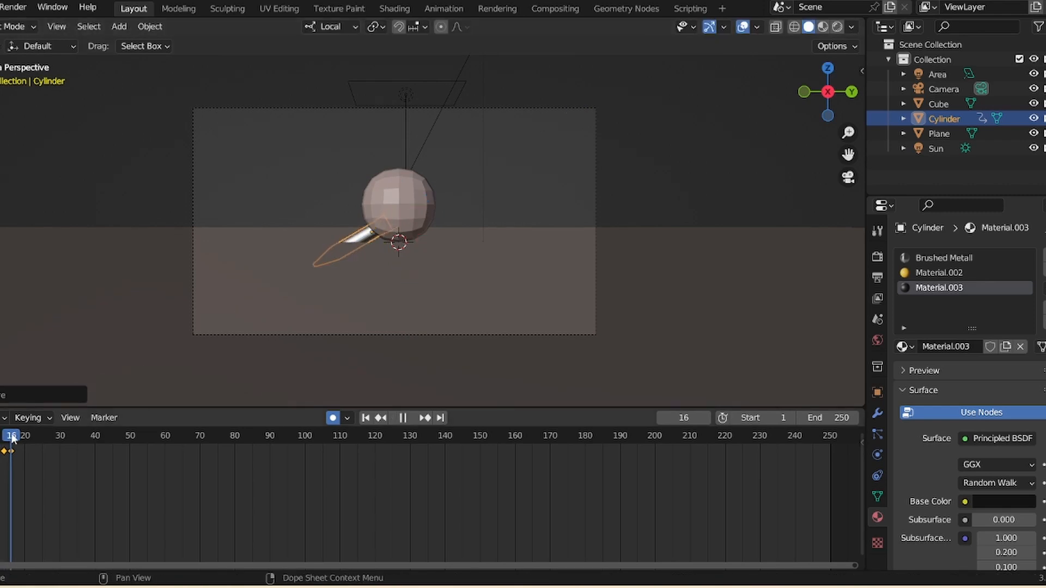
key(space)
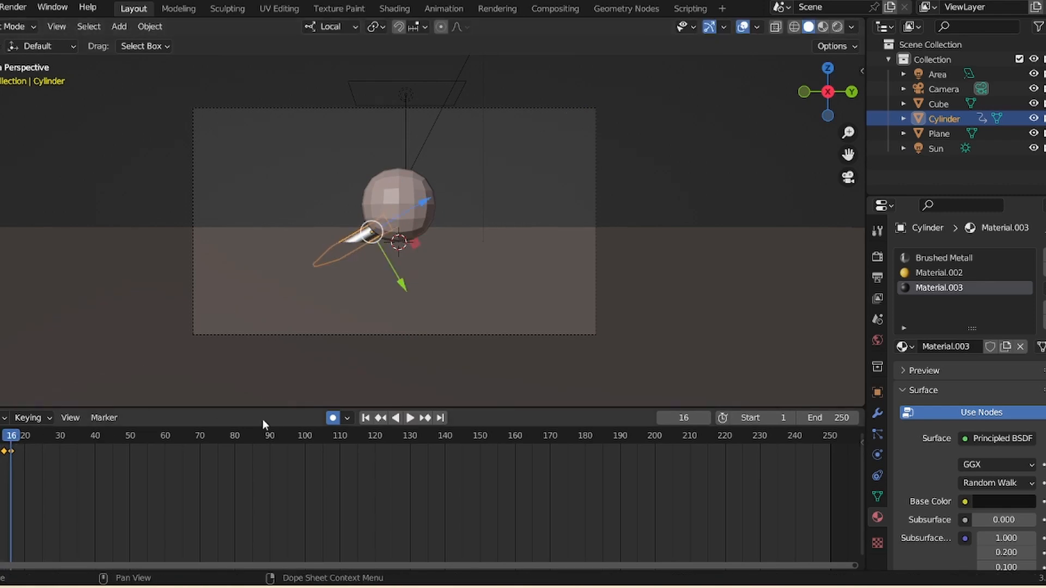
click(366, 418)
key(space)
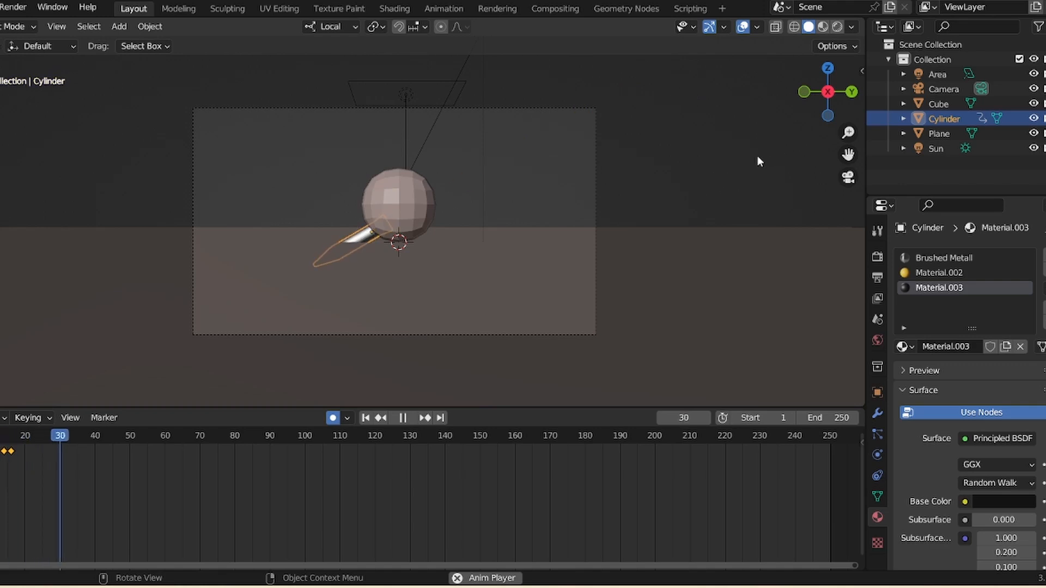
key(space)
click(366, 418)
key(space)
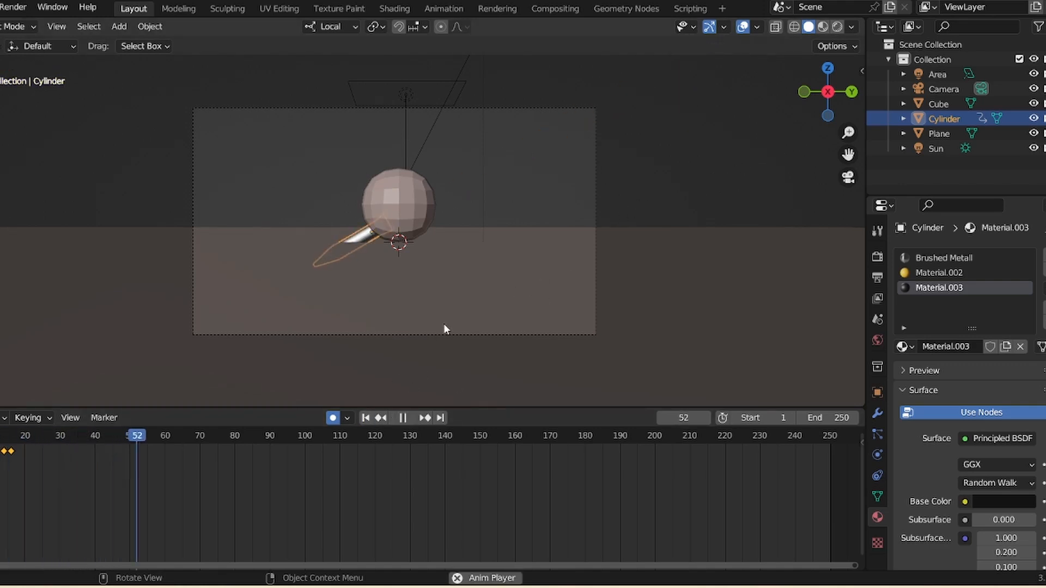
key(space)
drag(843, 136, 834, 156)
key(space)
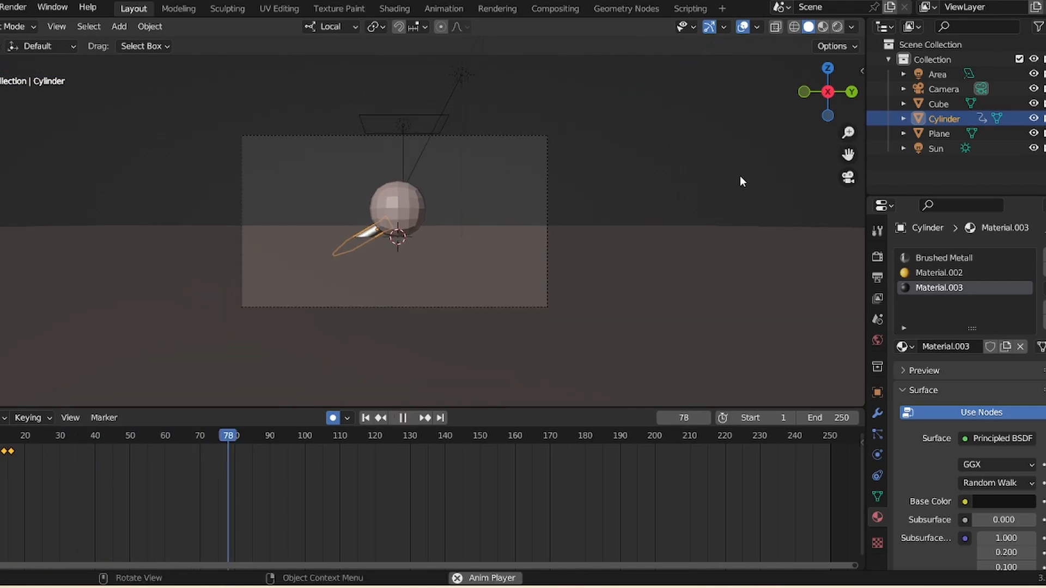
key(space)
click(366, 418)
key(space)
key(space)
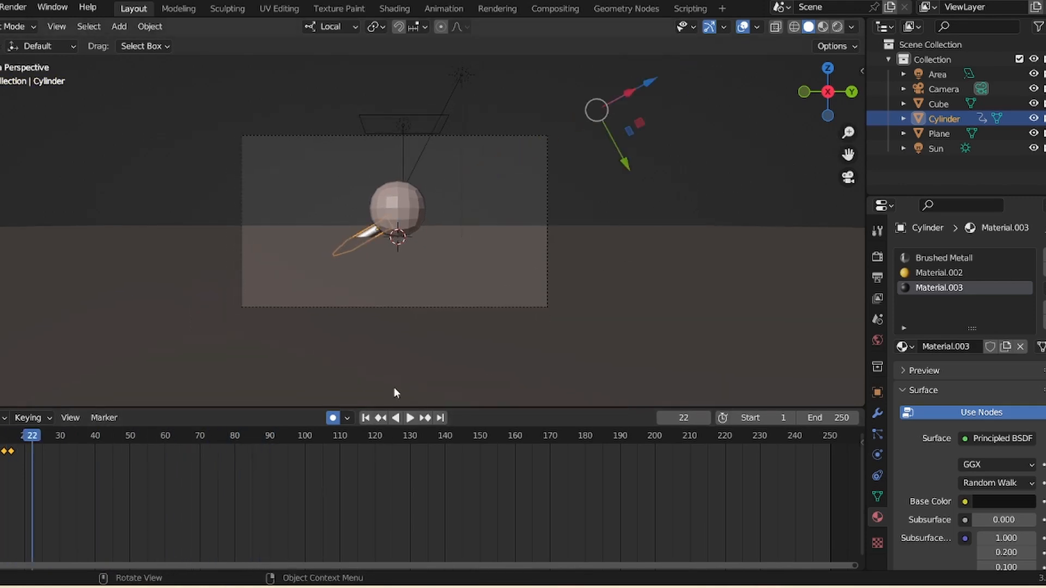
key(shift+Left)
key(space)
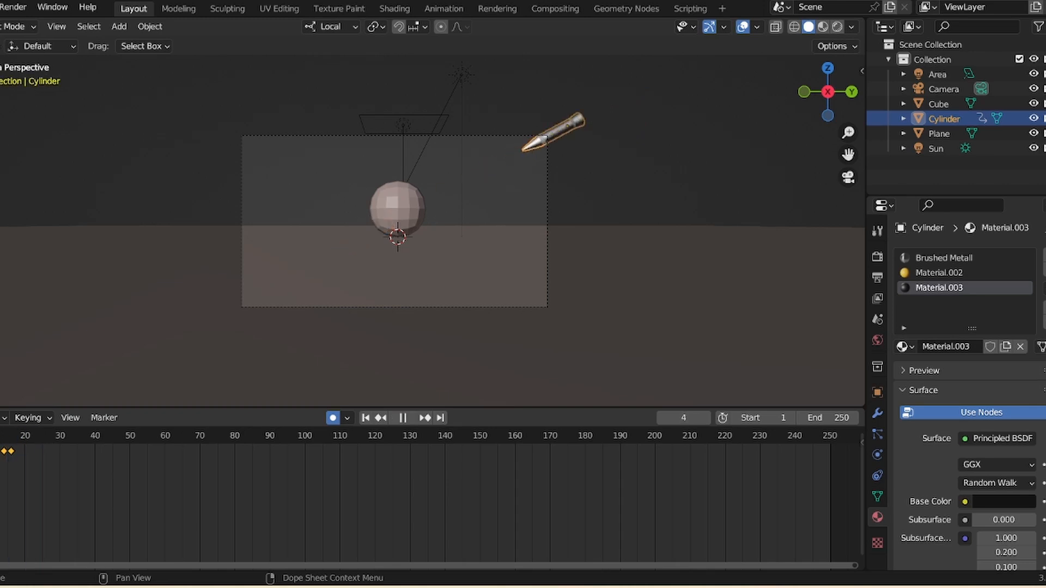
key(space)
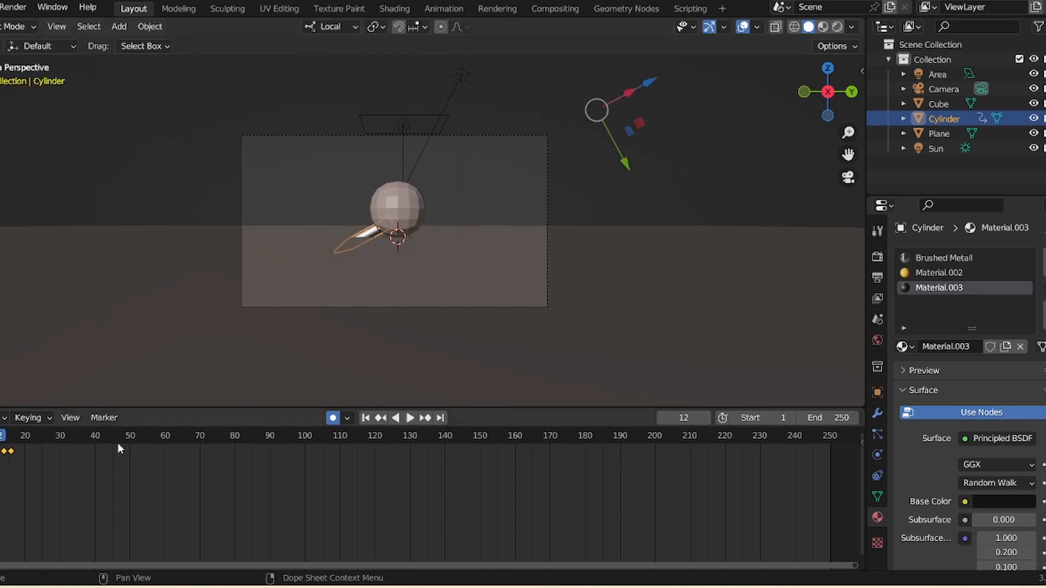
- Move the cylinder's selected keyframes later along the timeline
key(g)
click(257, 439)
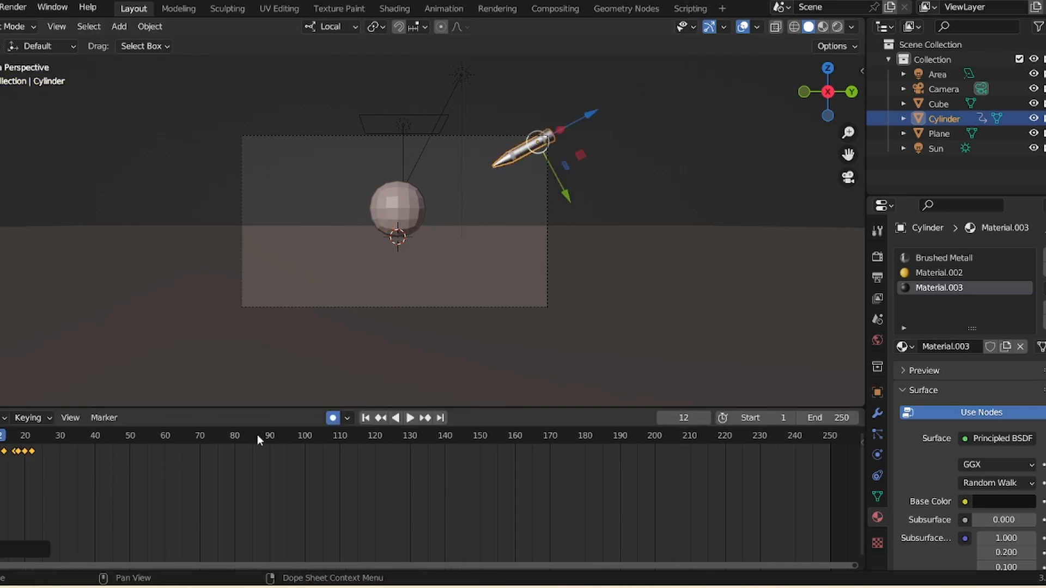
- Play the animation from the start to review the cylinder's flight
click(364, 418)
key(space)
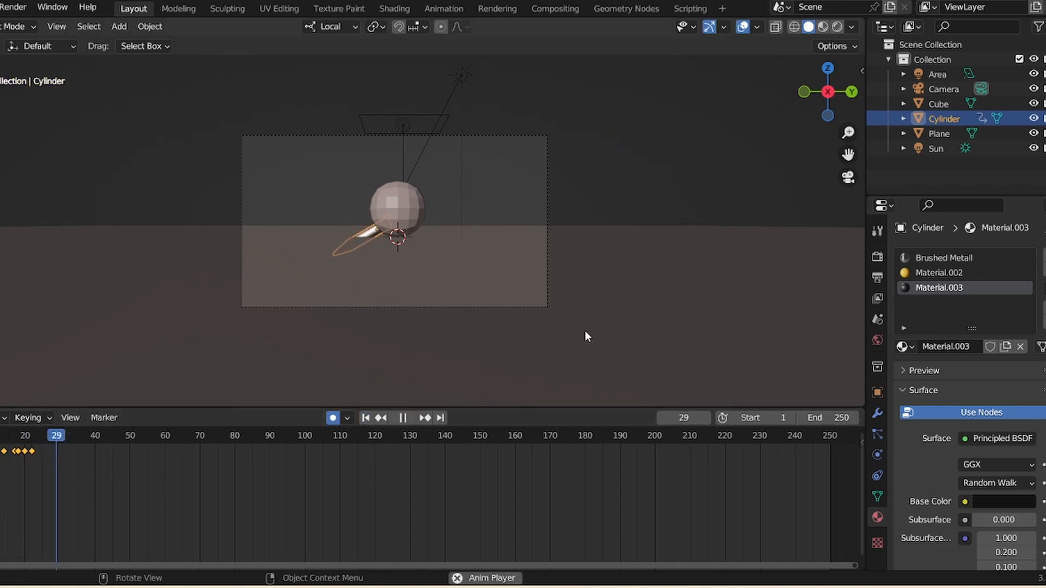
key(space)
key(shift+Left)
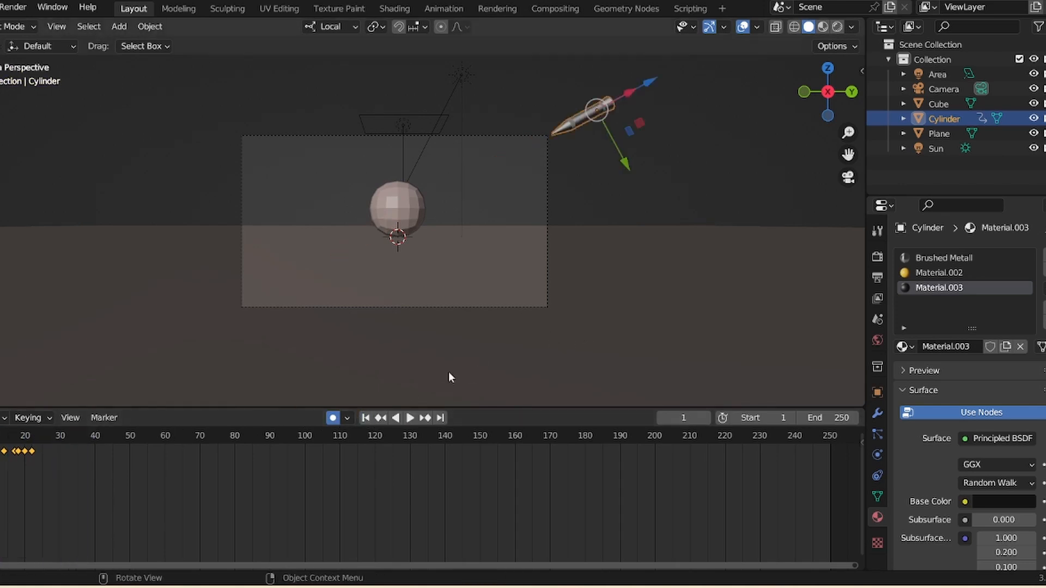
key(space)
key(space)
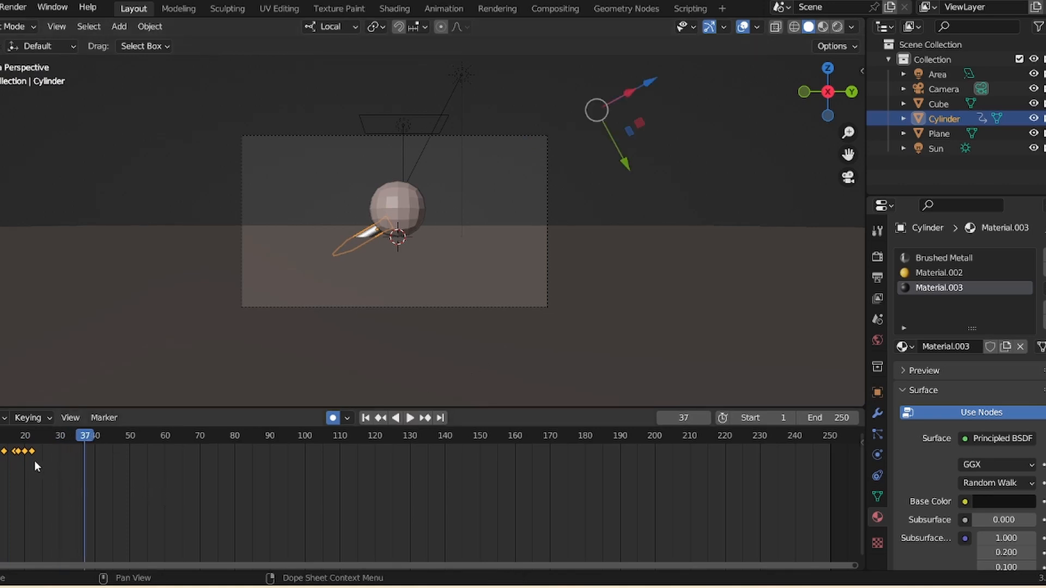
- Set the cylinder keyframes' interpolation to Linear and replay the animation from the start
key(t)
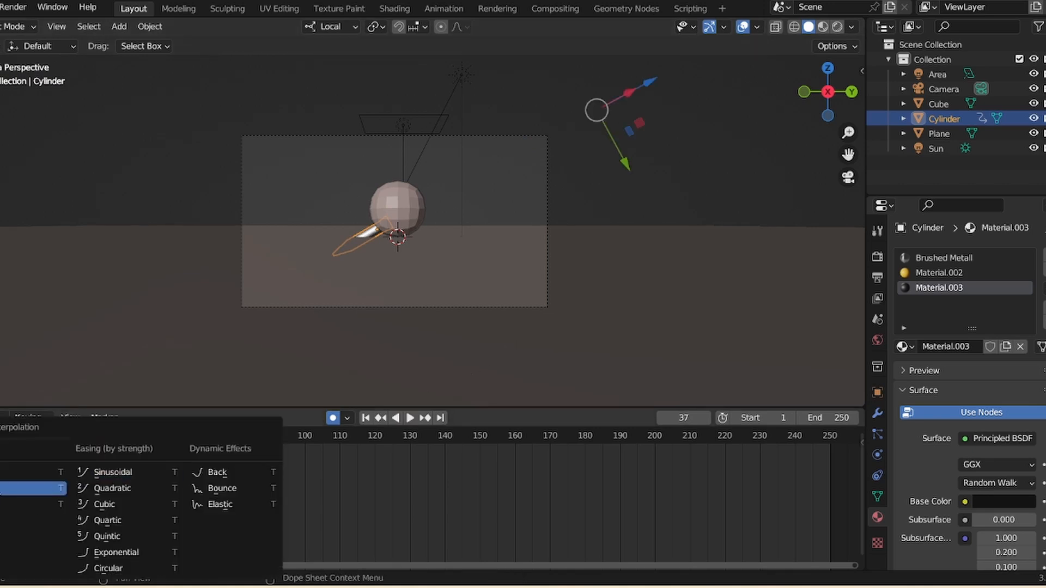
click(17, 489)
click(366, 418)
key(space)
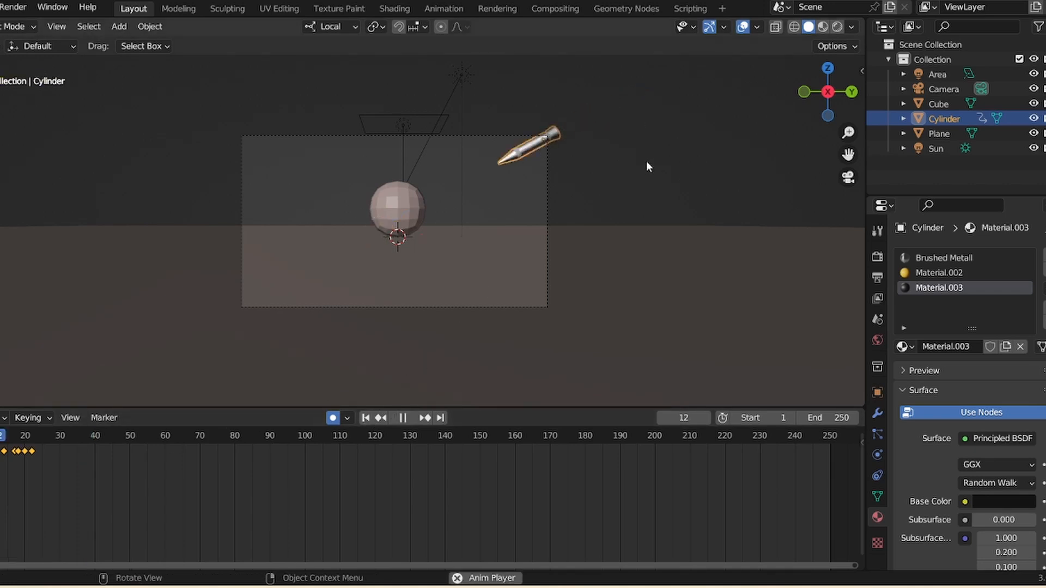
key(Escape)
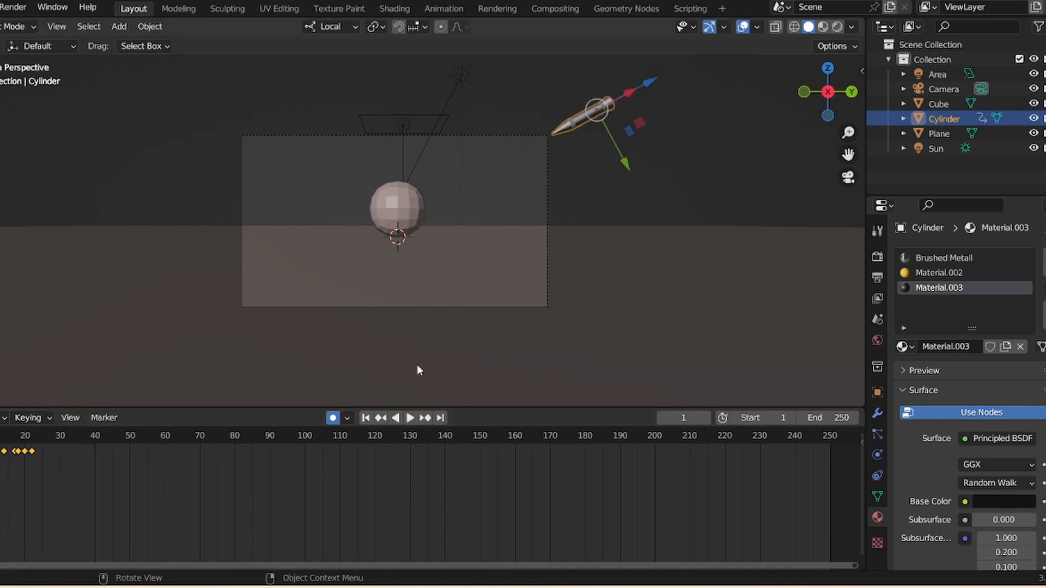
key(space)
key(space)
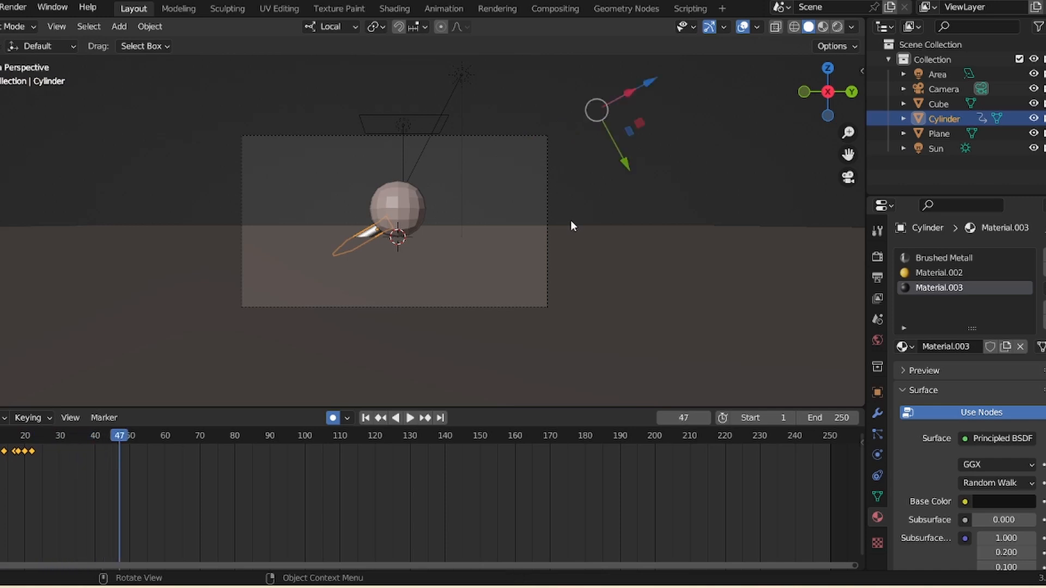
- Select the sphere and scale it down at the impact frame
click(732, 127)
click(410, 222)
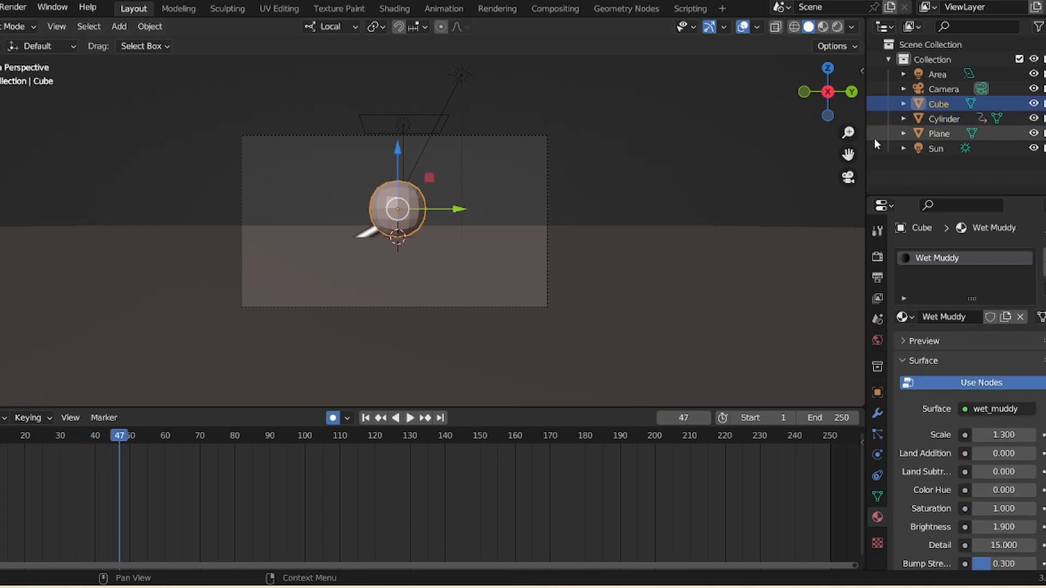
scroll(409, 222, up, 3)
drag(447, 200, 395, 199)
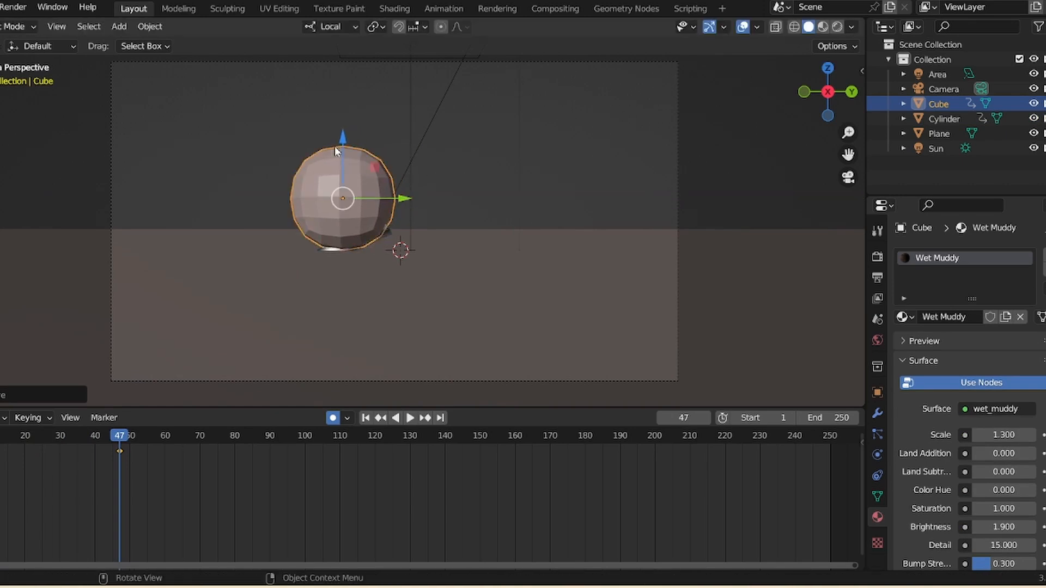
drag(342, 138, 343, 141)
click(568, 164)
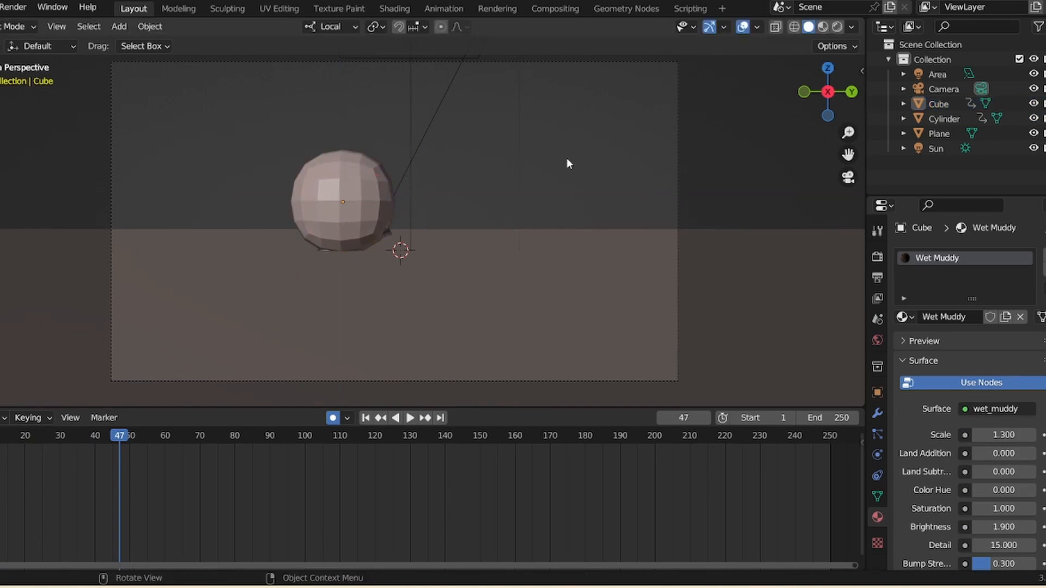
click(381, 213)
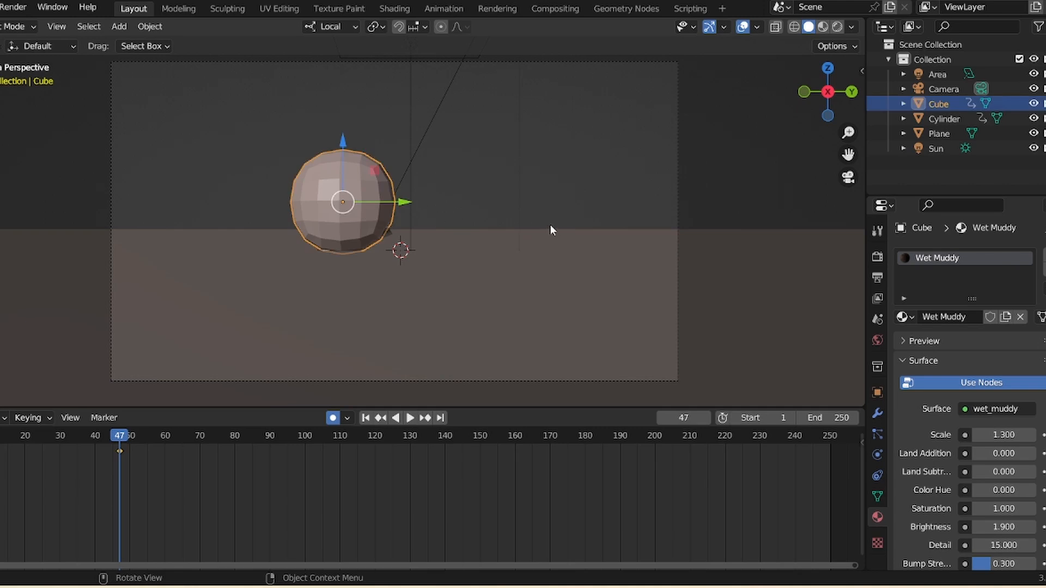
key(s)
click(428, 219)
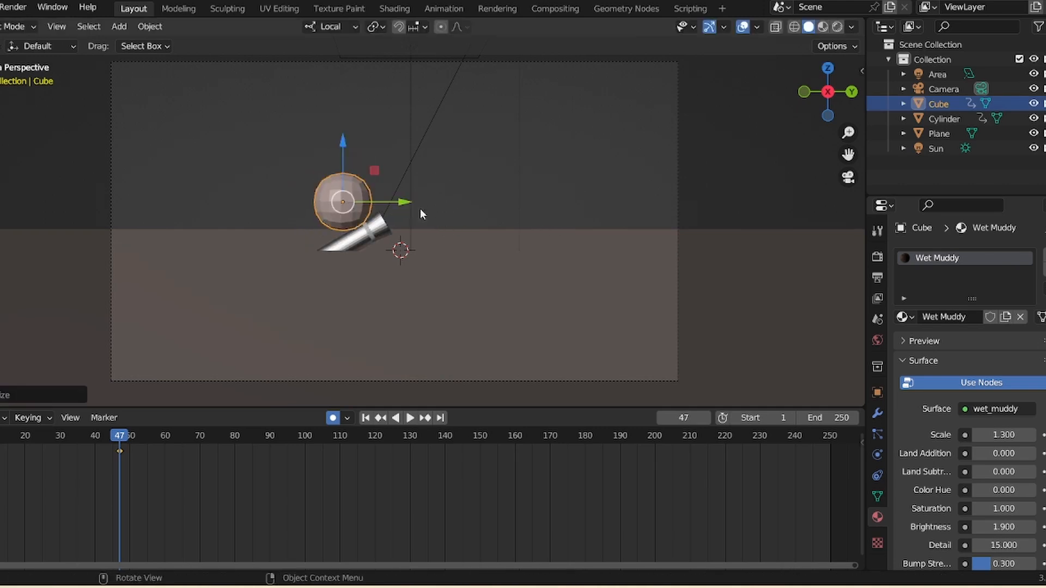
- Move the sphere lower and slightly sideways so the cylinder tip meets it
drag(341, 171, 341, 201)
drag(402, 232, 395, 233)
drag(338, 191, 338, 199)
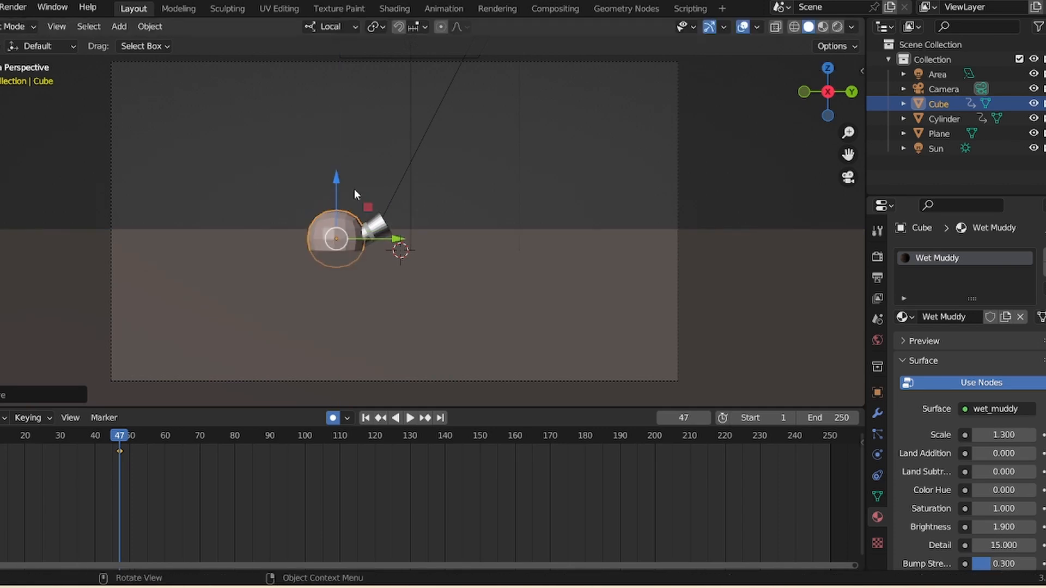
click(366, 143)
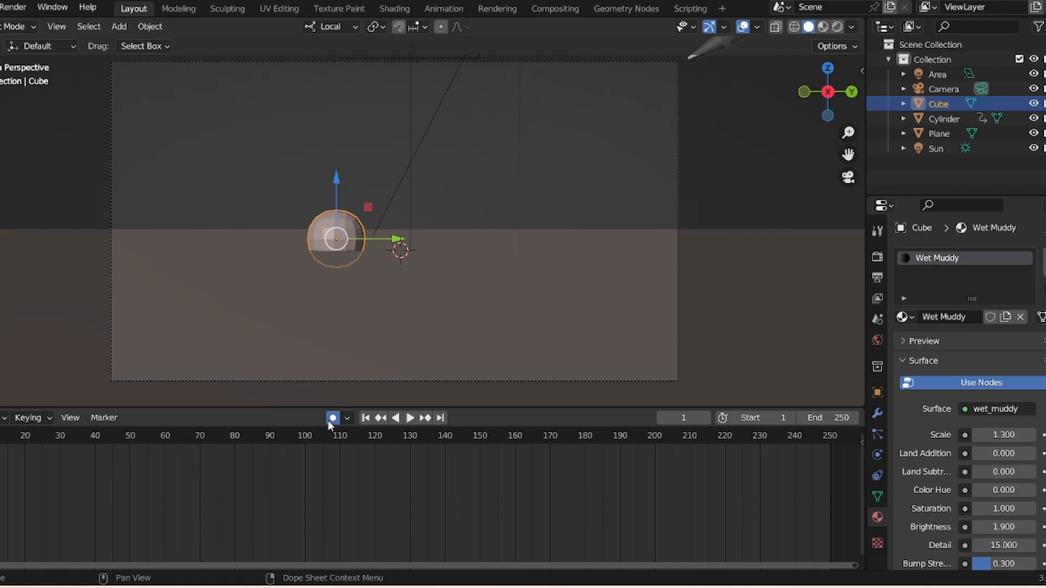
- Turn off auto keying and replay the animation from the start to check the impact
click(332, 419)
key(space)
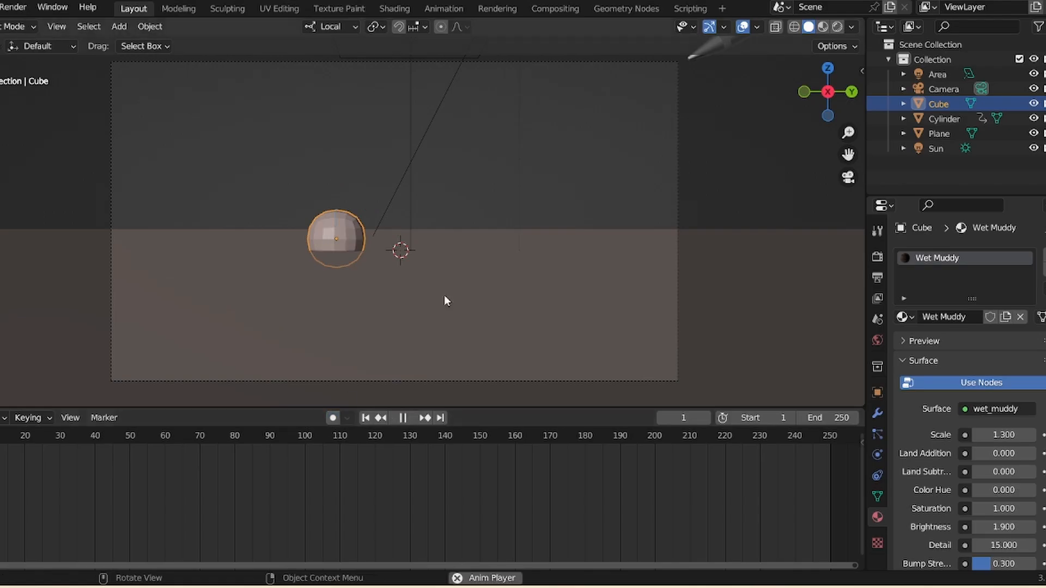
key(space)
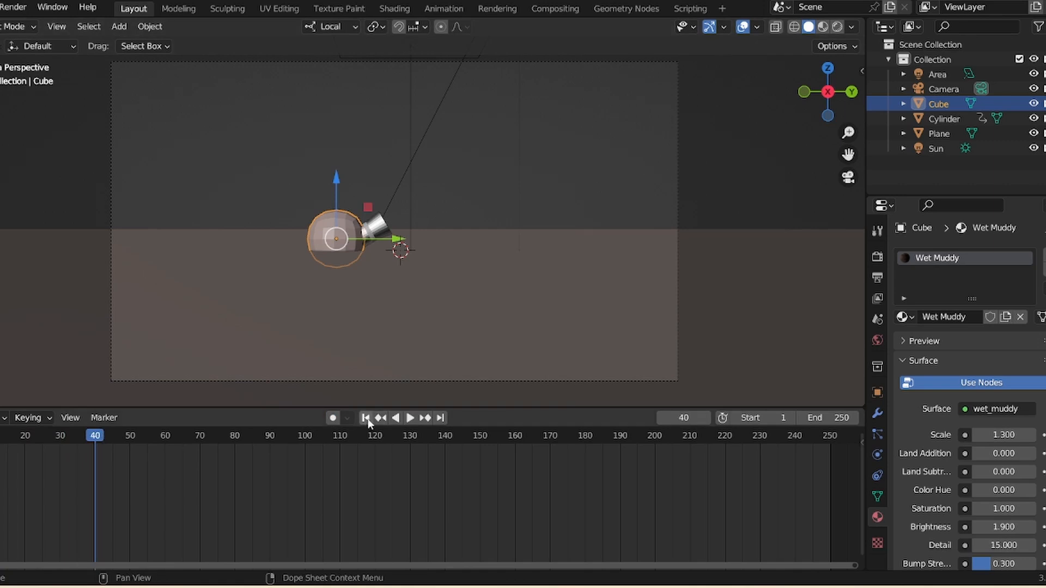
click(365, 419)
key(space)
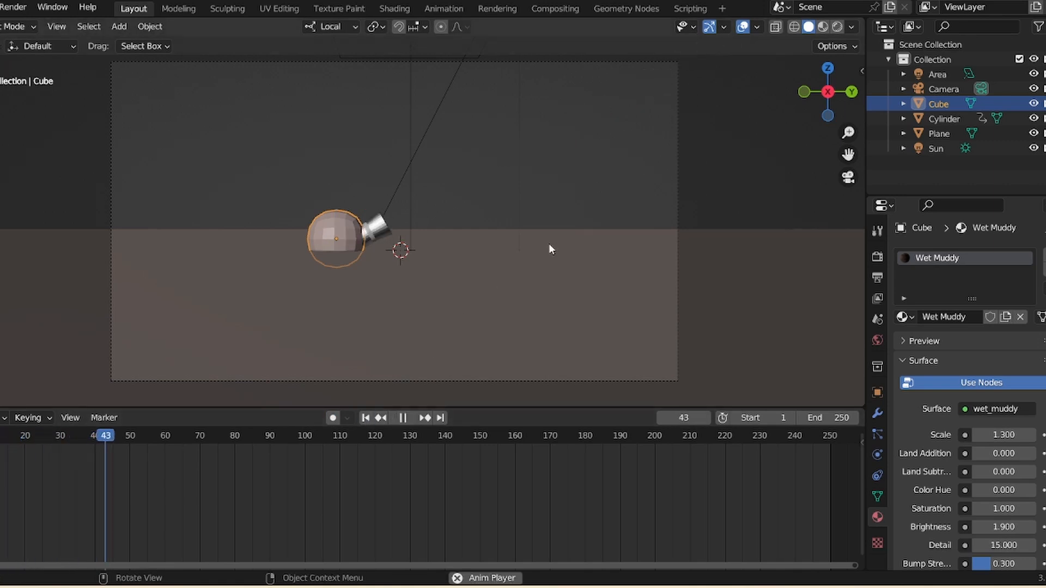
key(space)
- Inspect the cylinder passing into the sphere in X-ray while scrubbing and playing the animation
click(836, 176)
click(733, 122)
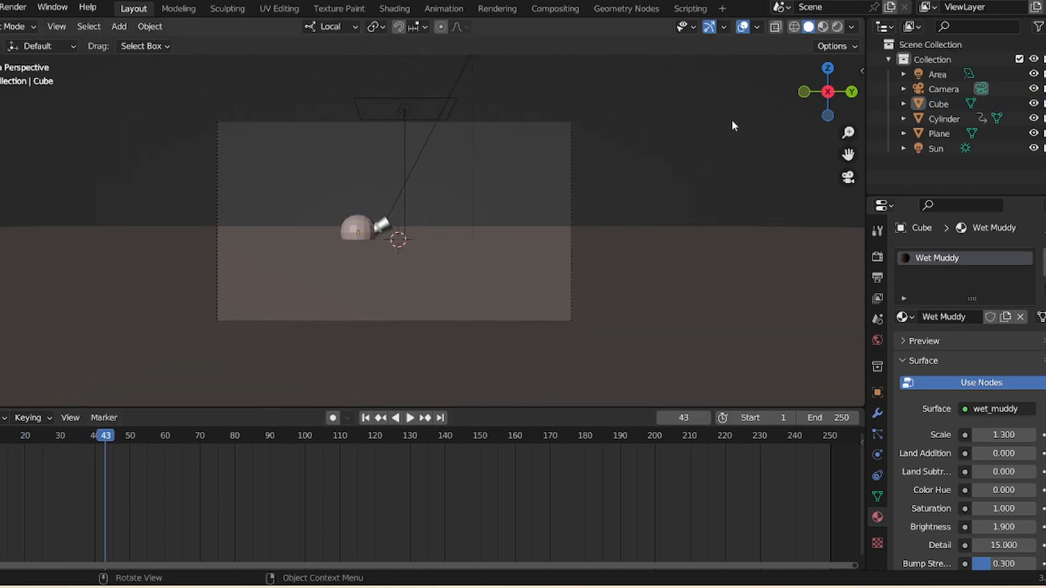
click(365, 419)
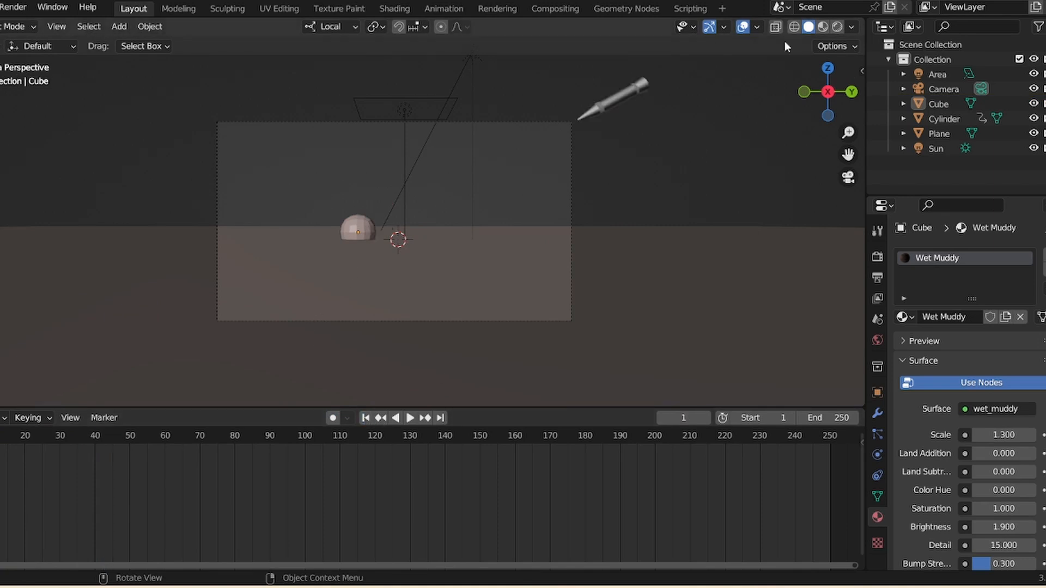
click(775, 29)
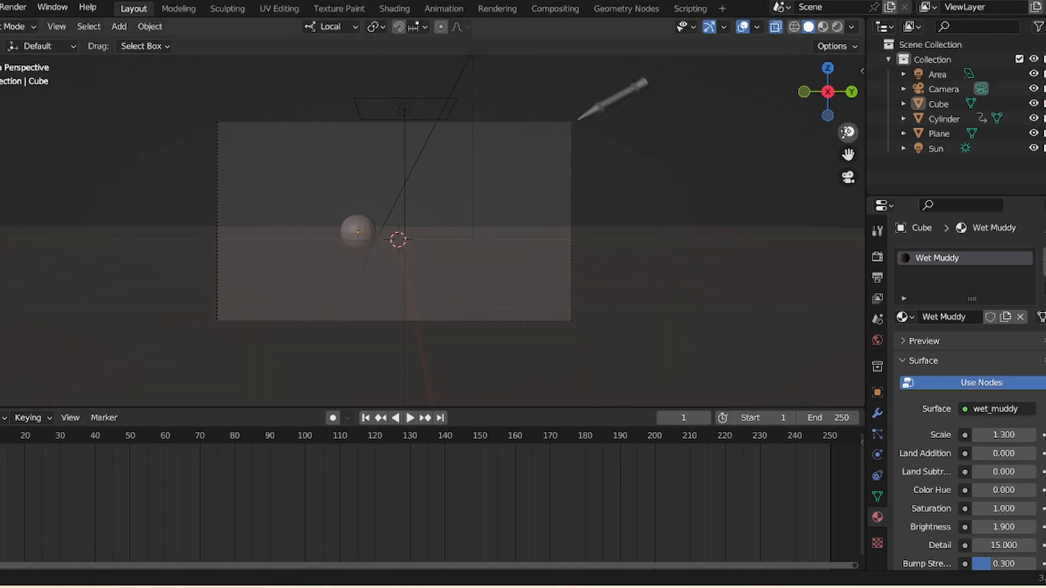
scroll(313, 355, up, 2)
click(410, 418)
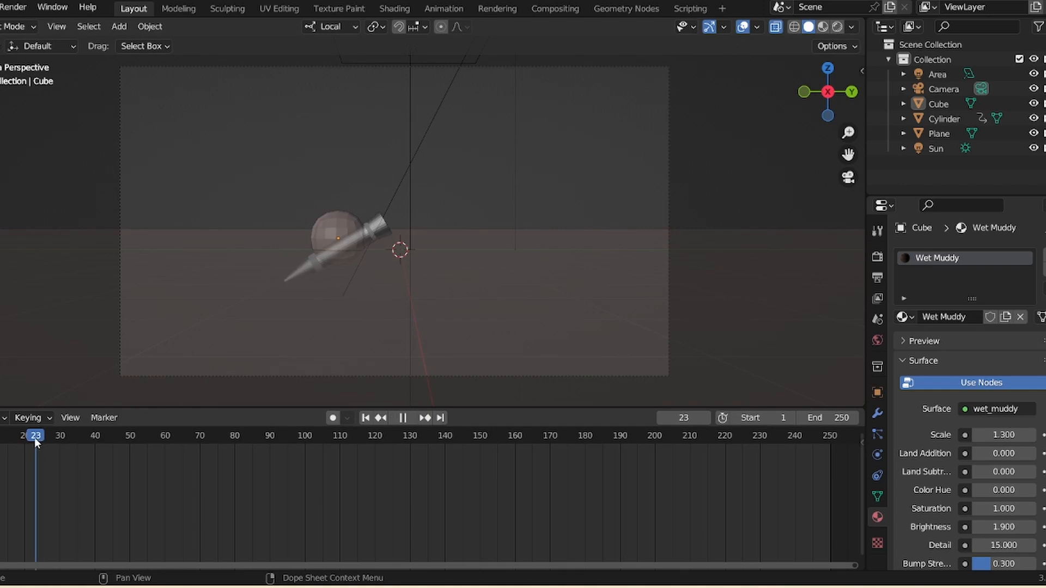
drag(20, 442, 16, 446)
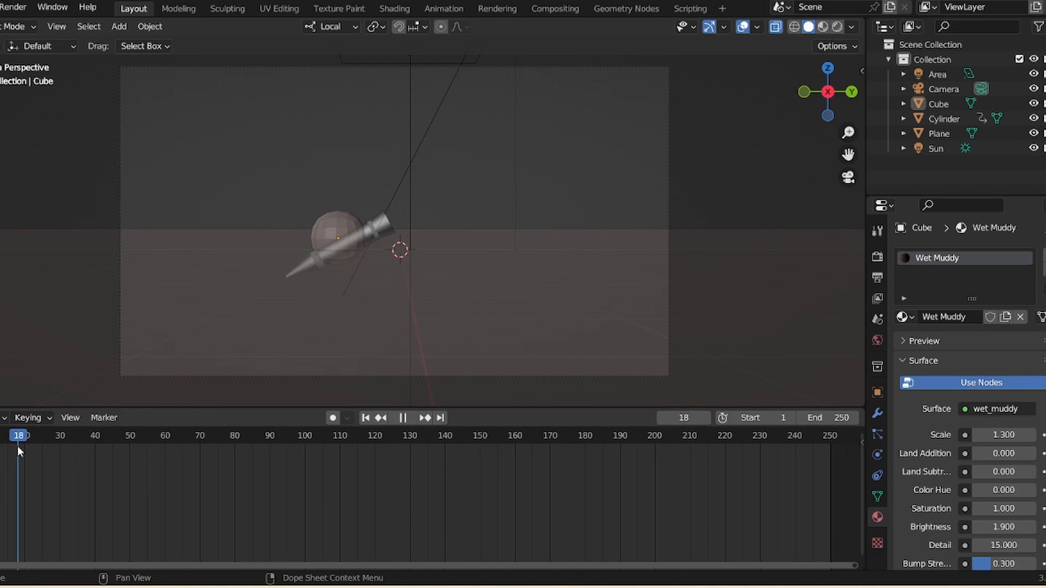
key(space)
scroll(555, 267, down, 1)
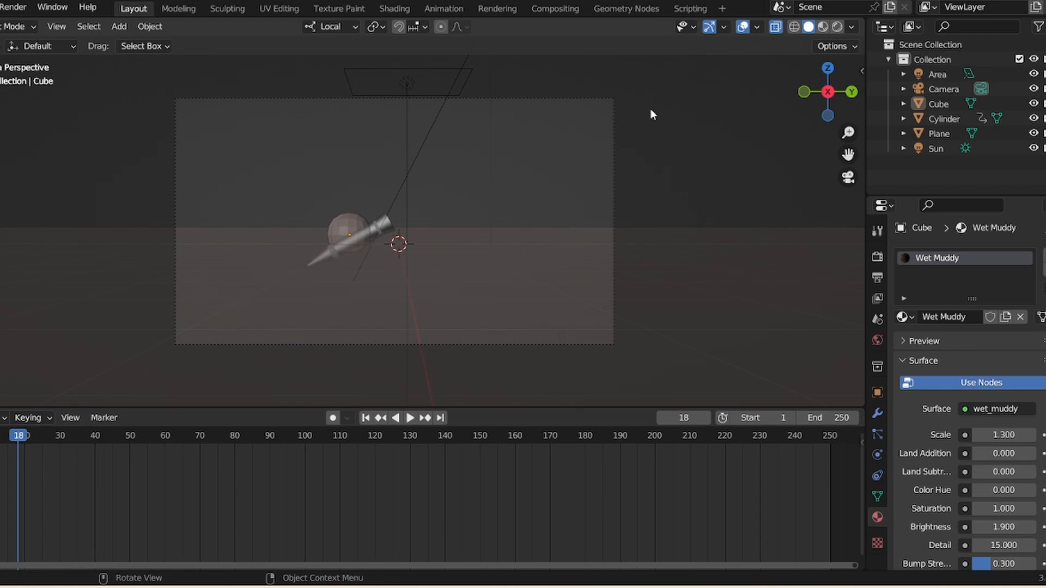
click(776, 28)
- Apply Quick Explode to the sphere
click(355, 222)
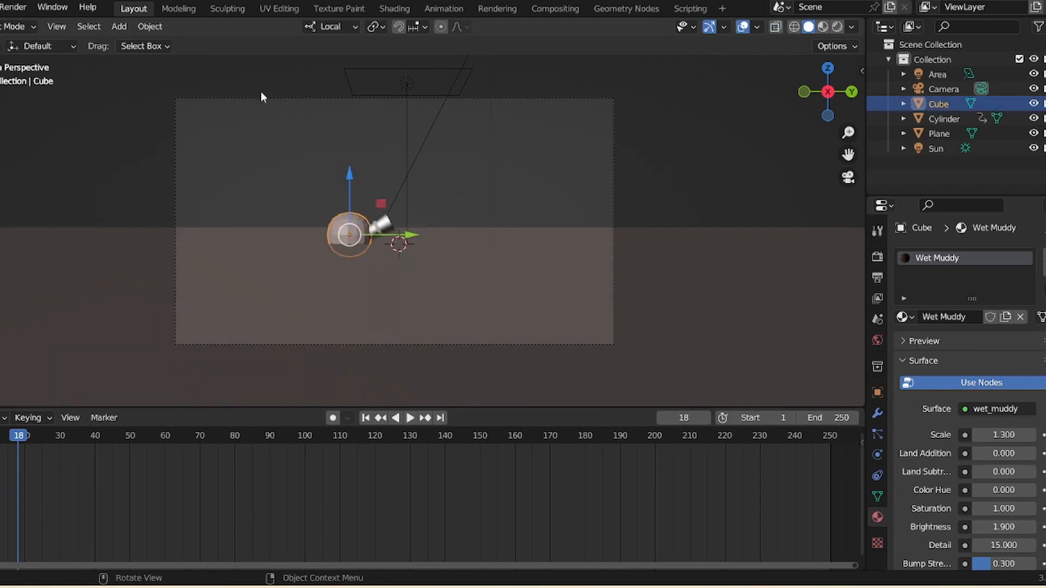
click(145, 27)
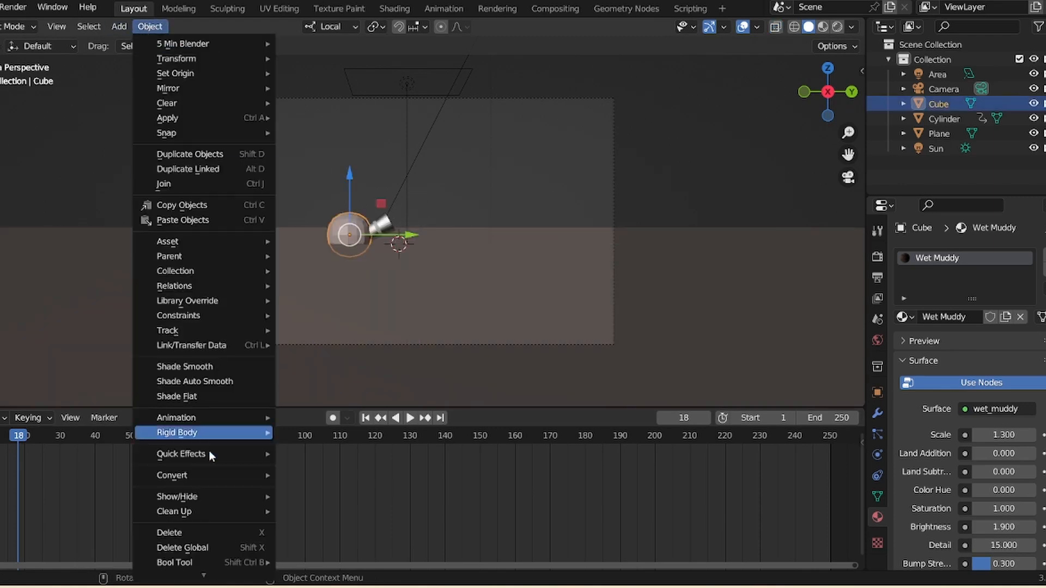
mouse_move(211, 453)
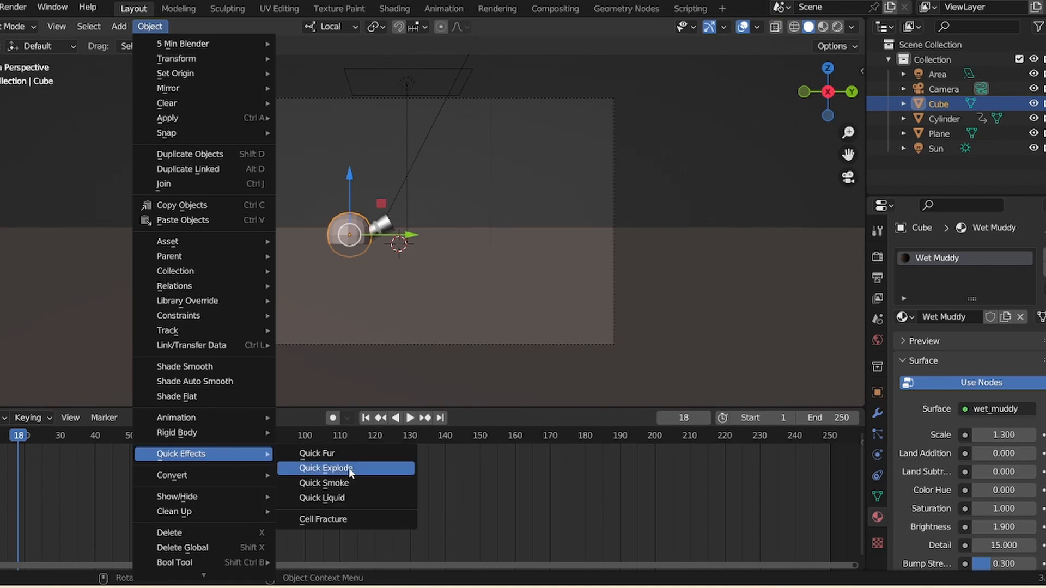
click(349, 469)
drag(849, 132, 850, 115)
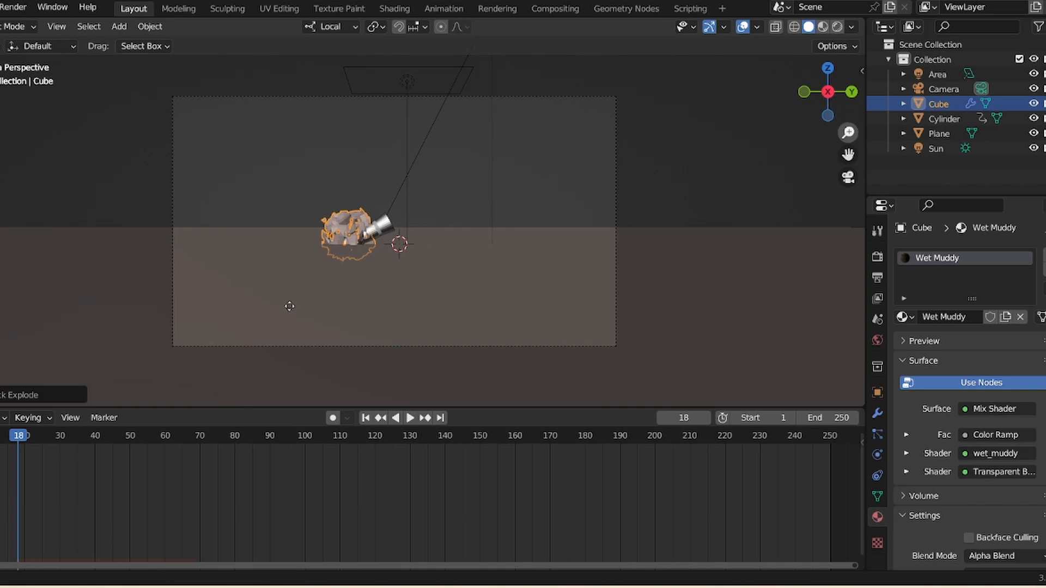
drag(847, 132, 846, 177)
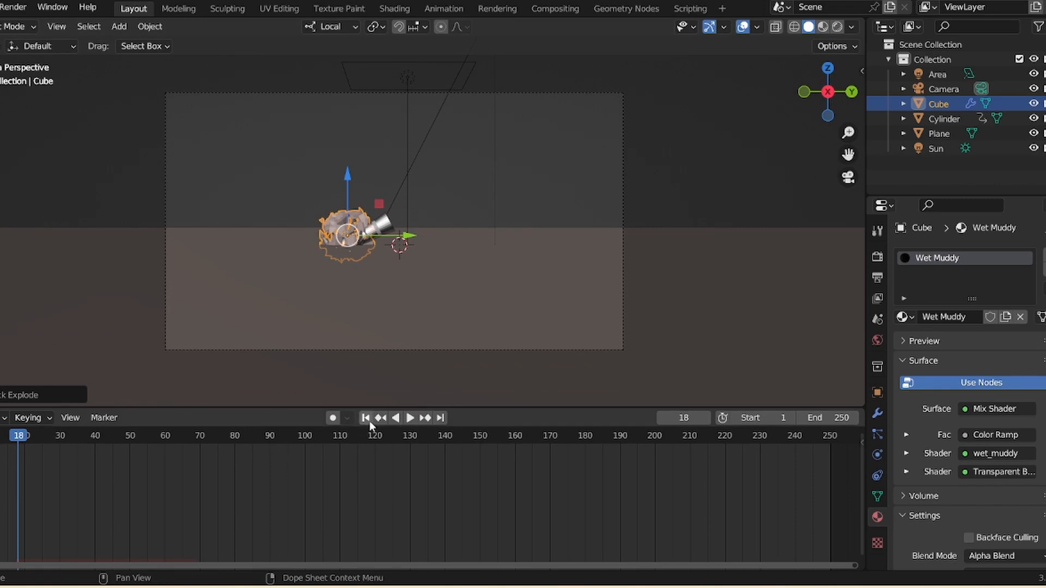
- Play the animation from the start to watch the sphere explode
key(space)
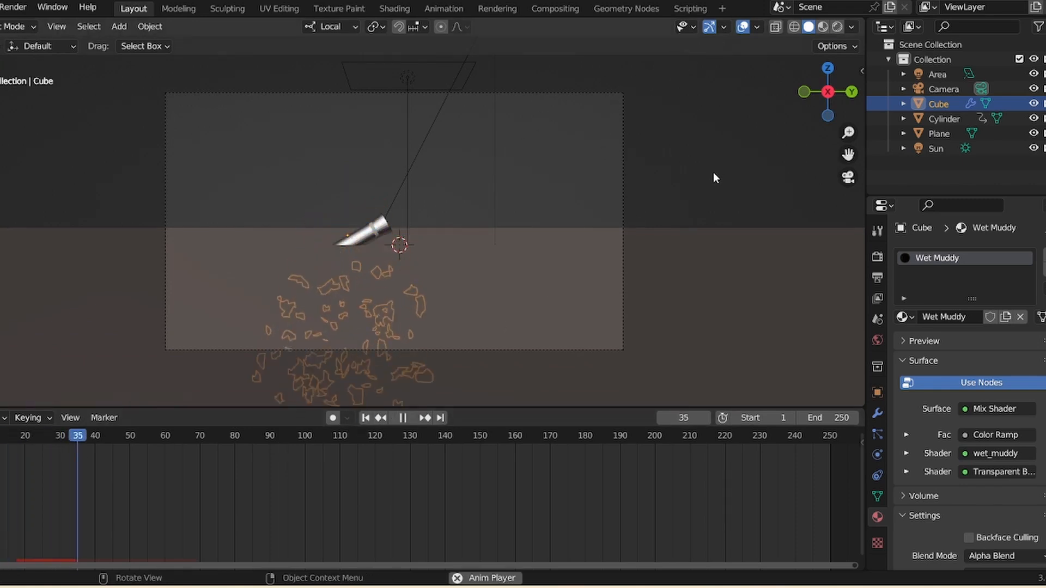
key(space)
click(366, 418)
key(space)
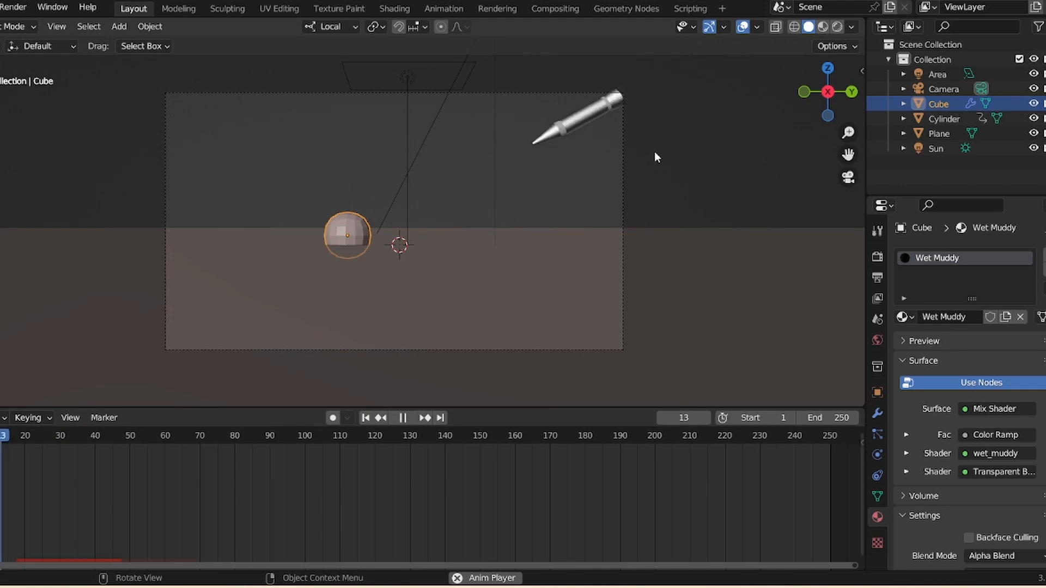
key(space)
click(367, 418)
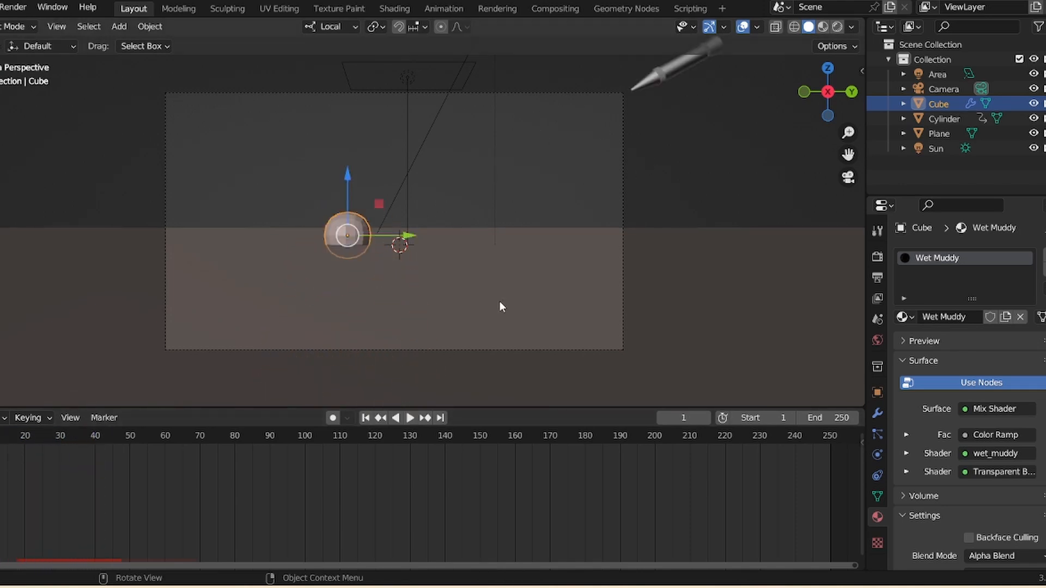
- Select the ground plane and add Collision physics to it
click(507, 299)
drag(848, 132, 846, 170)
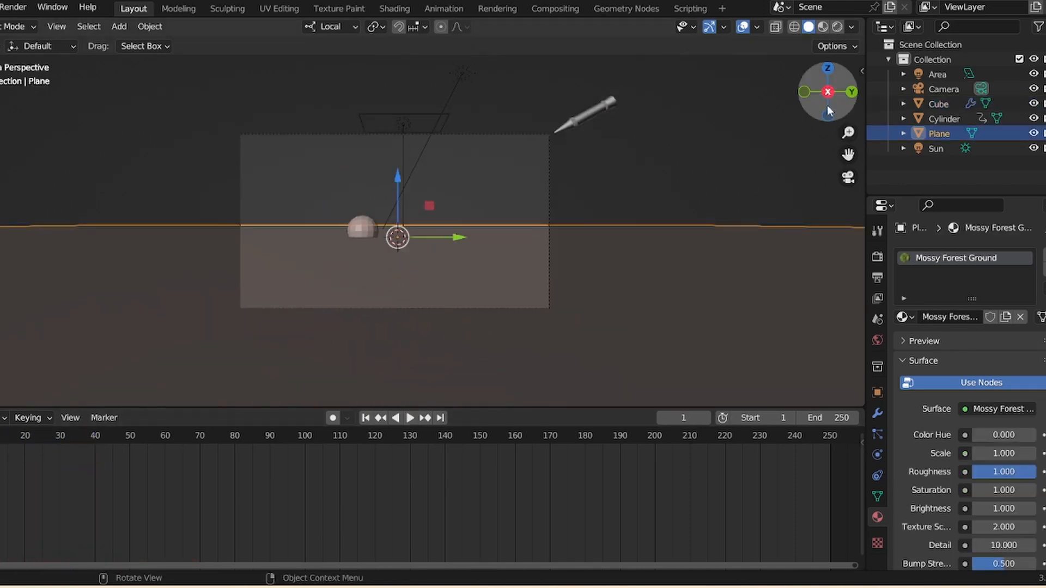
drag(827, 106, 848, 183)
click(848, 178)
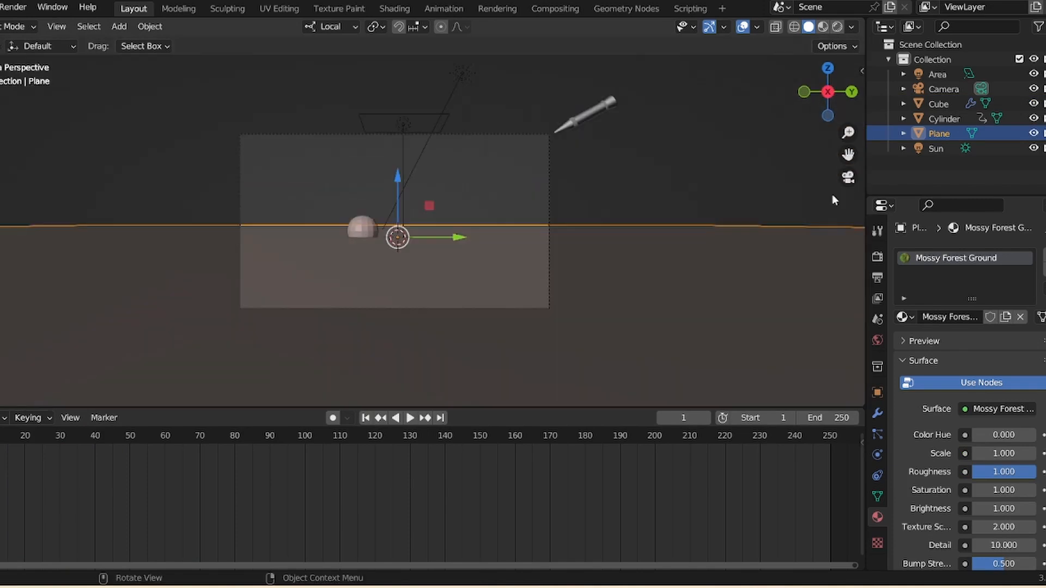
click(877, 434)
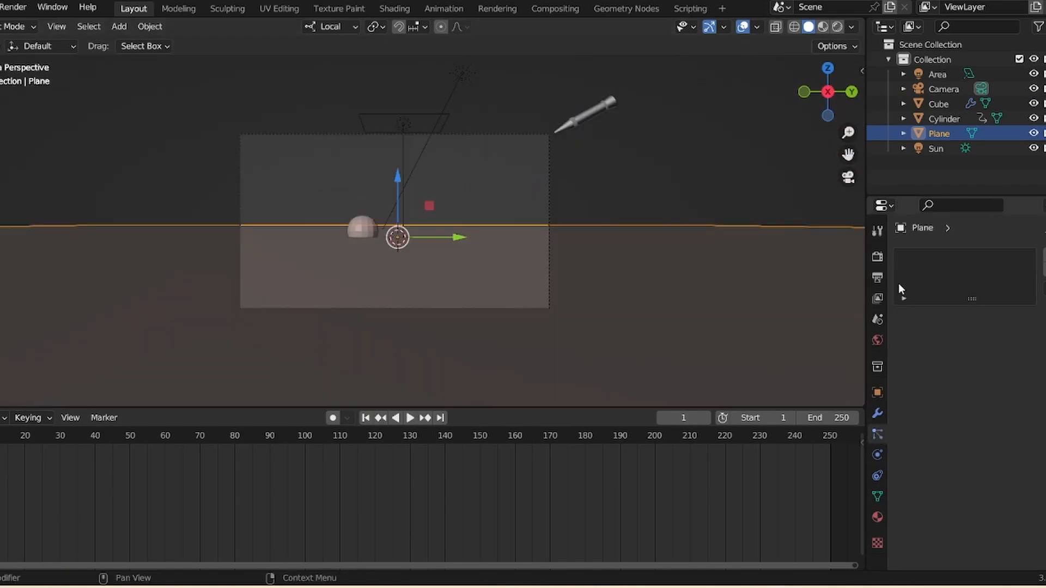
click(877, 455)
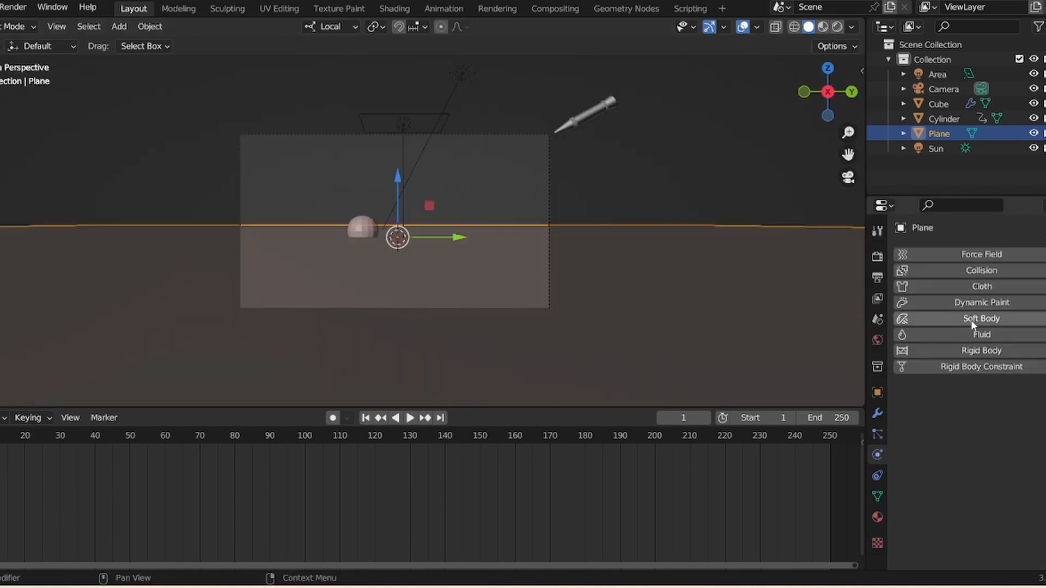
click(984, 269)
click(725, 152)
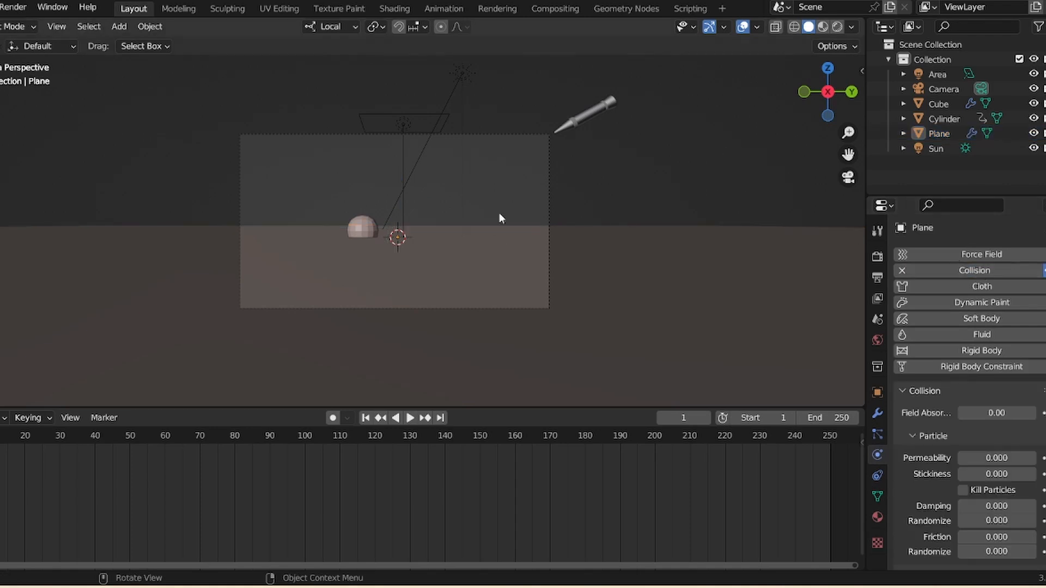
- Play the animation from the start to watch the fragments interact with the ground
key(space)
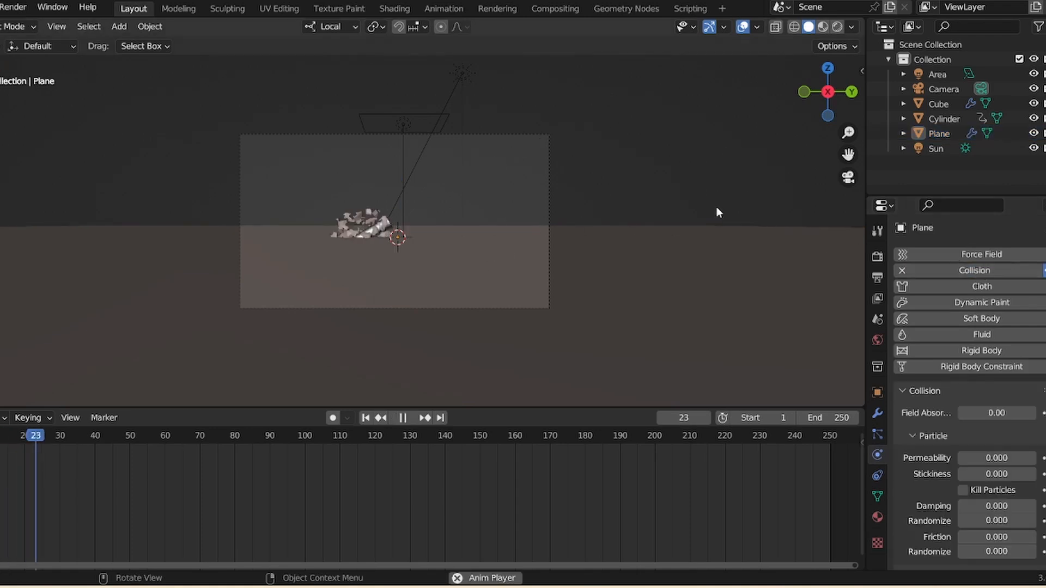
key(space)
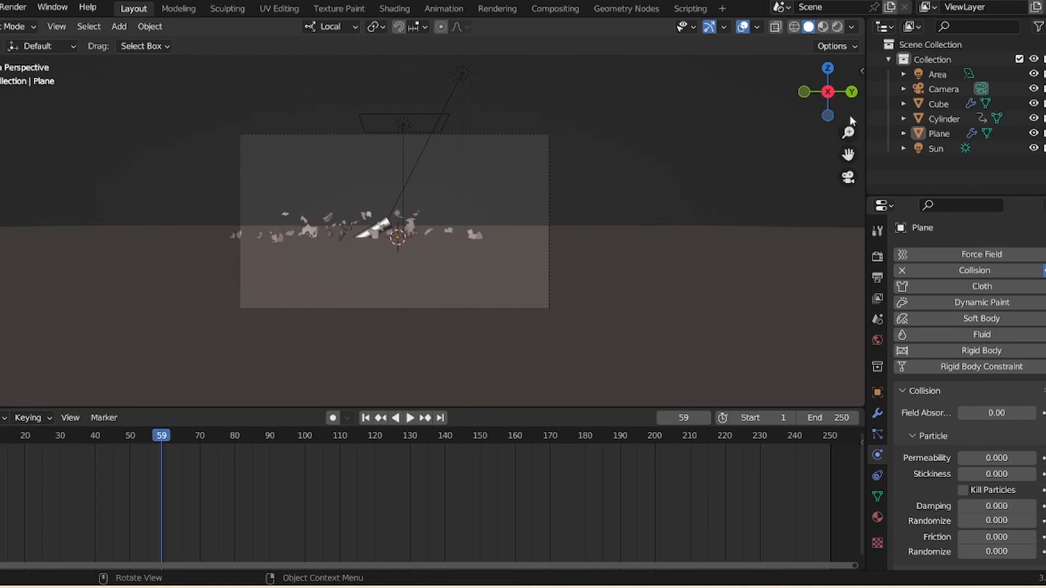
drag(848, 133, 847, 92)
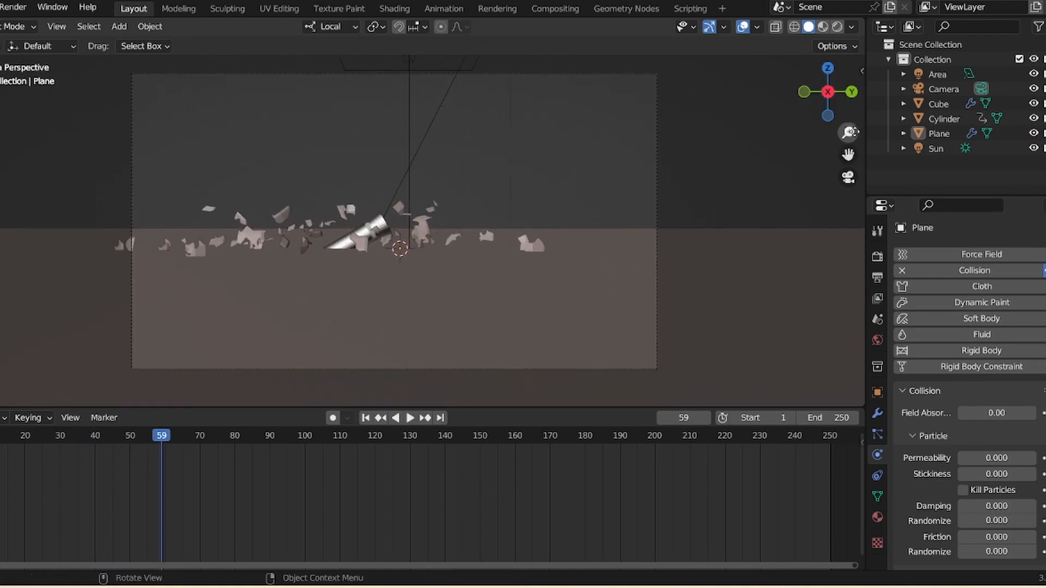
drag(849, 133, 821, 201)
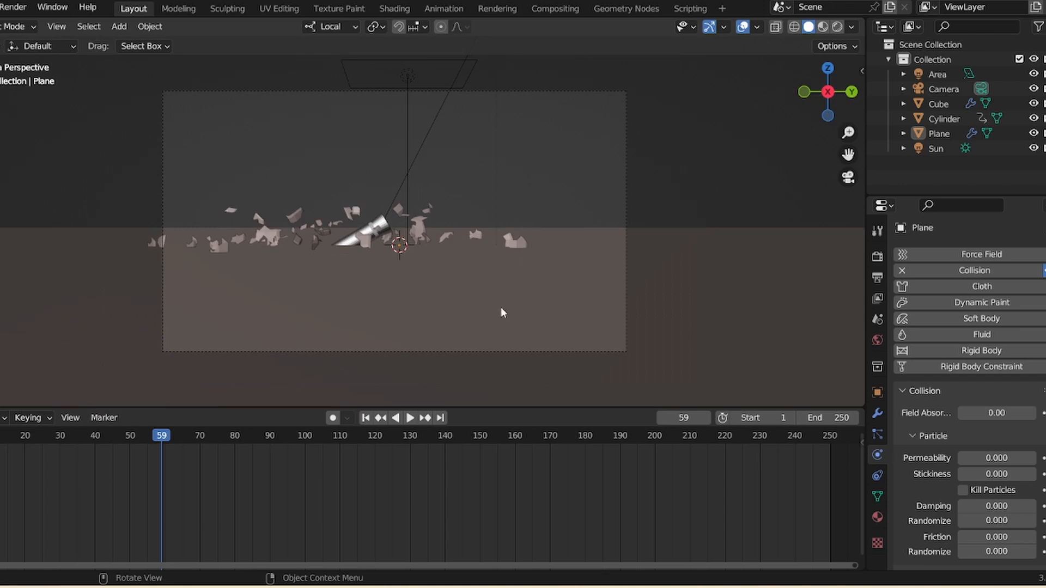
key(shift+Left)
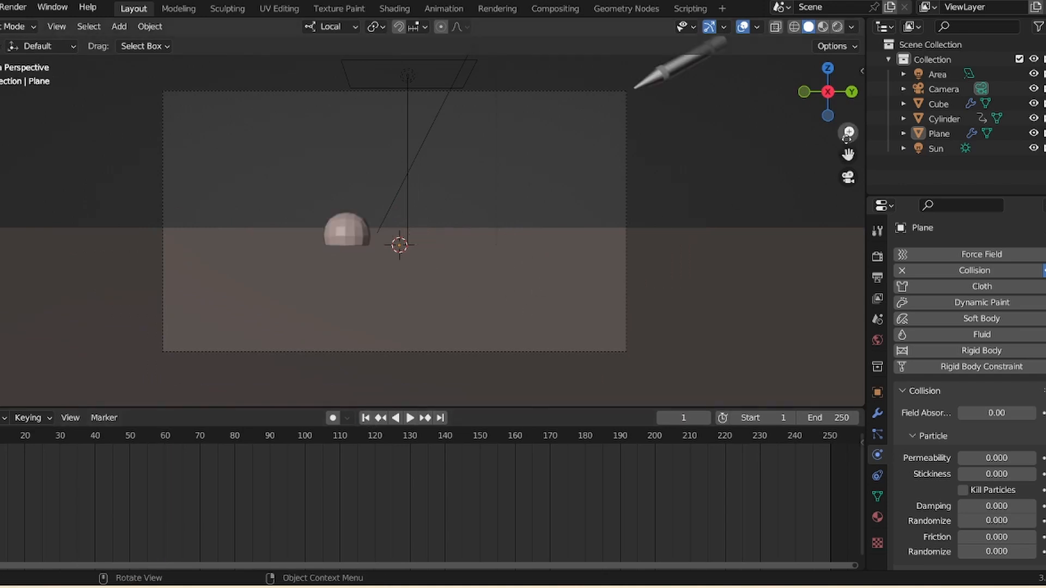
drag(848, 133, 844, 169)
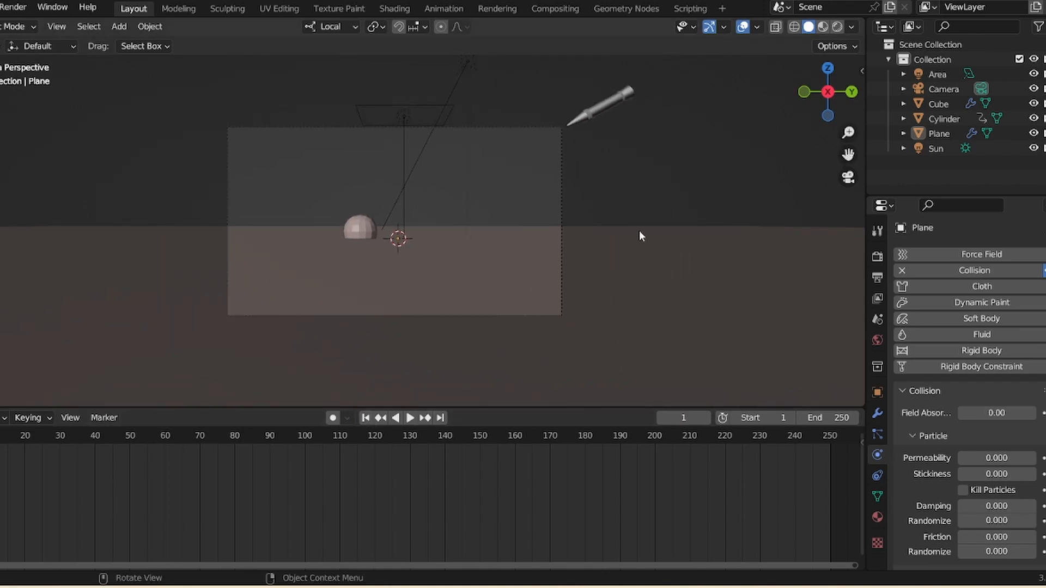
key(space)
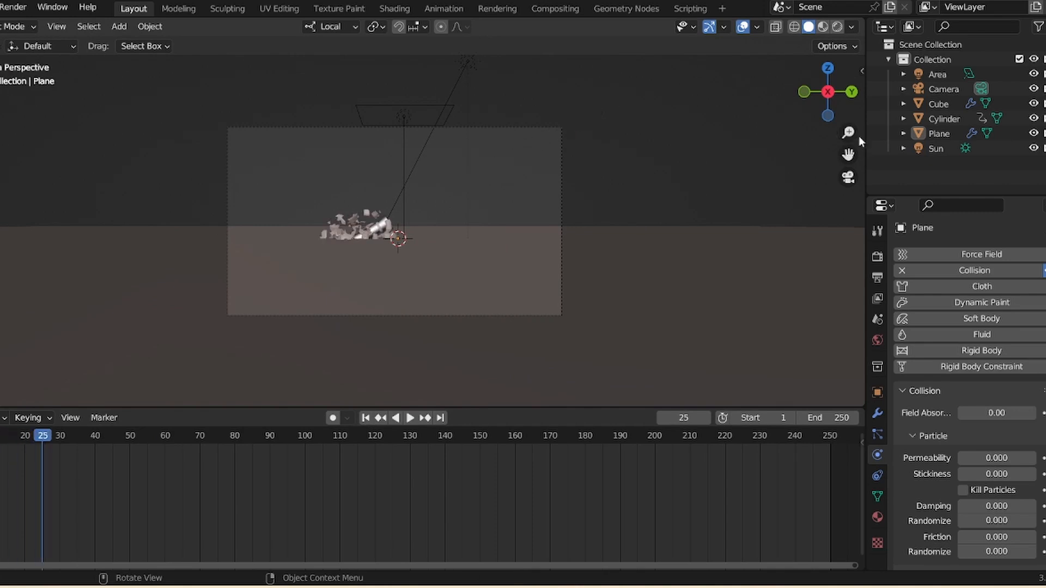
drag(849, 134, 848, 52)
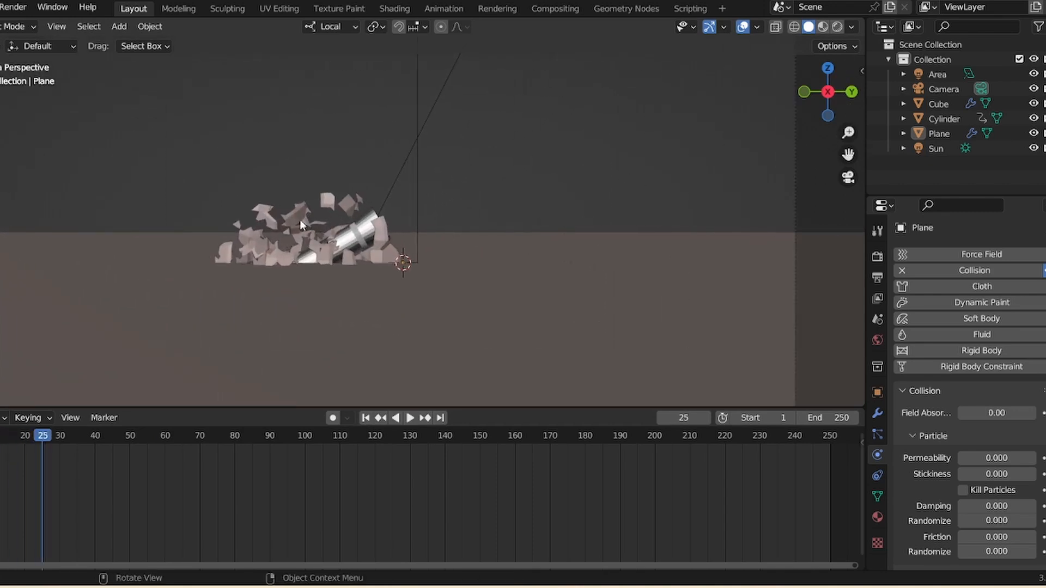
drag(847, 134, 848, 191)
click(365, 418)
- Select the sphere, add a Solidify modifier, and set its thickness to 0.05 m
click(352, 232)
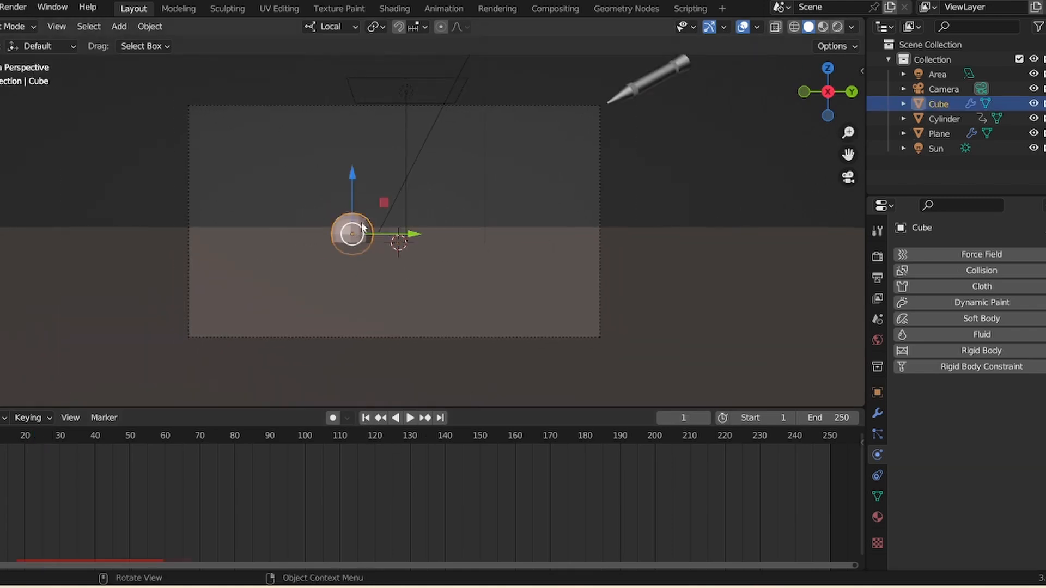
click(878, 414)
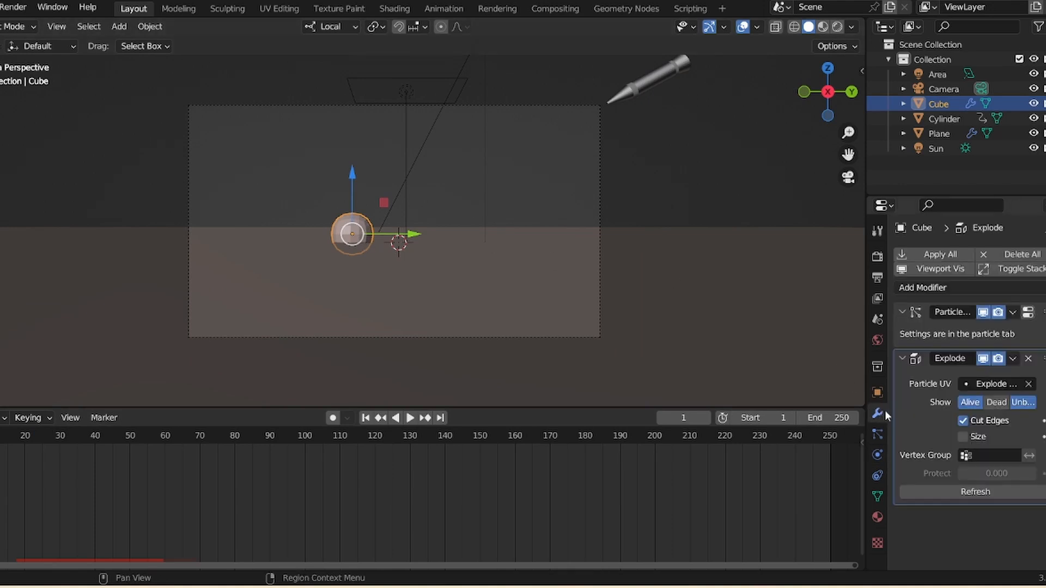
click(981, 288)
click(776, 537)
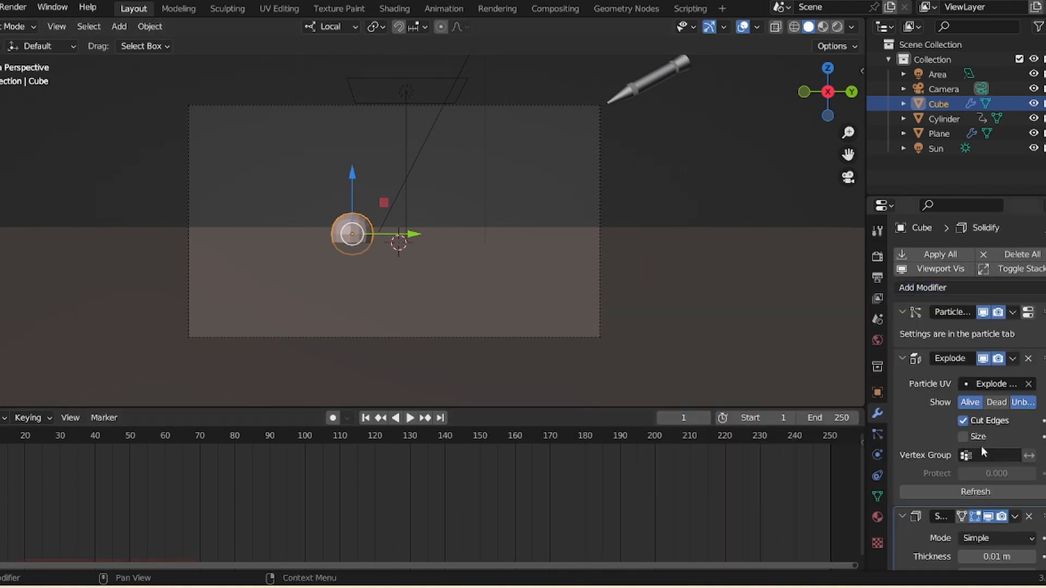
scroll(1008, 382, down, 7)
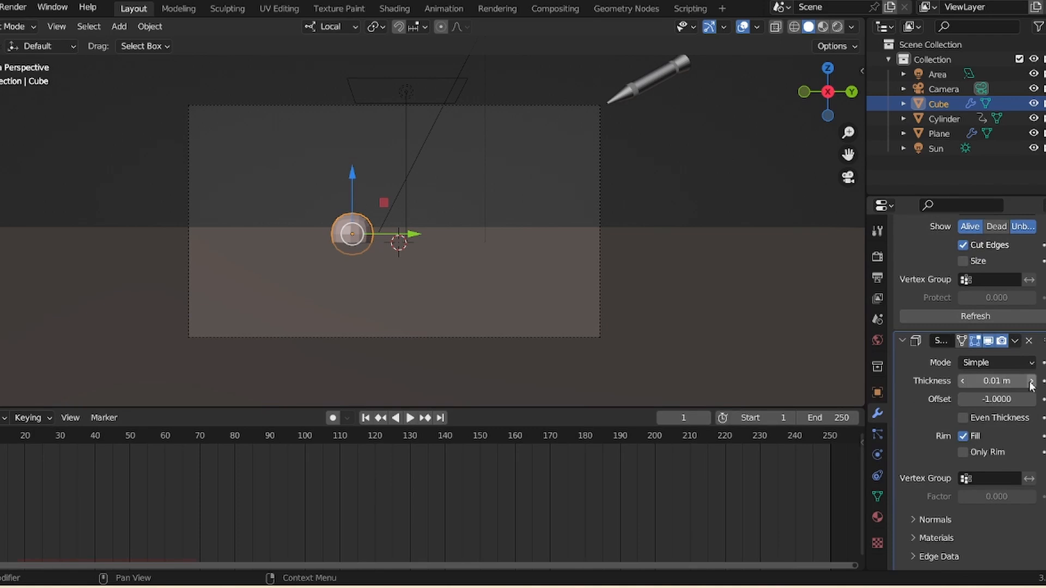
click(1032, 381)
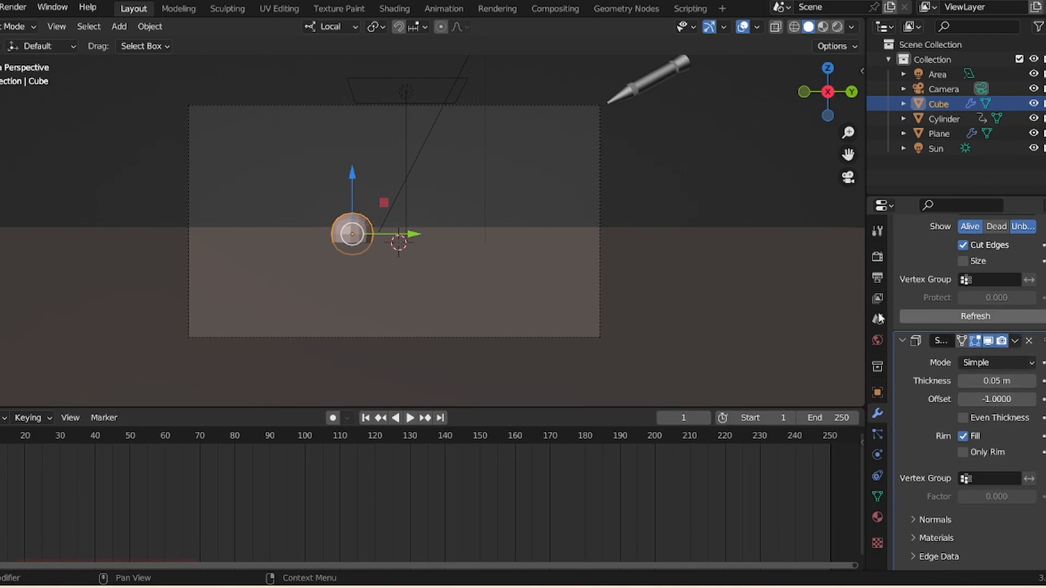
- Play the animation from the start to review the thickened fragments
click(410, 418)
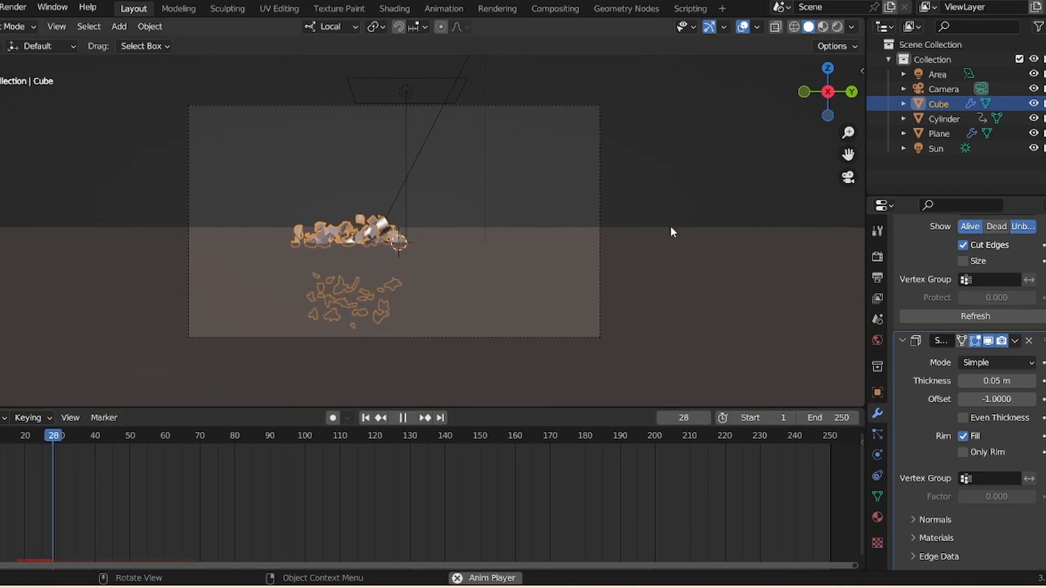
key(space)
drag(849, 133, 843, 82)
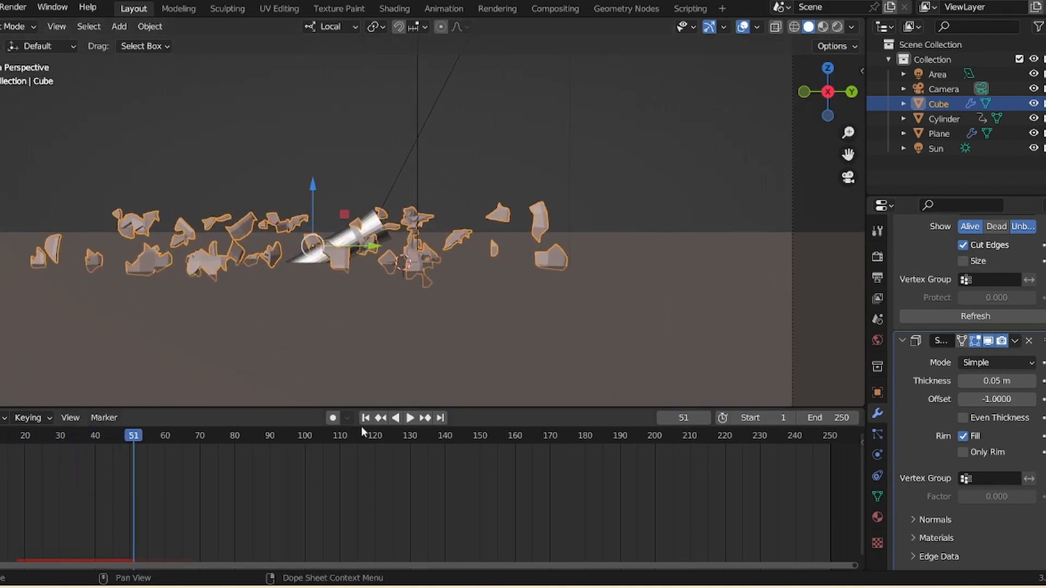
click(365, 417)
key(space)
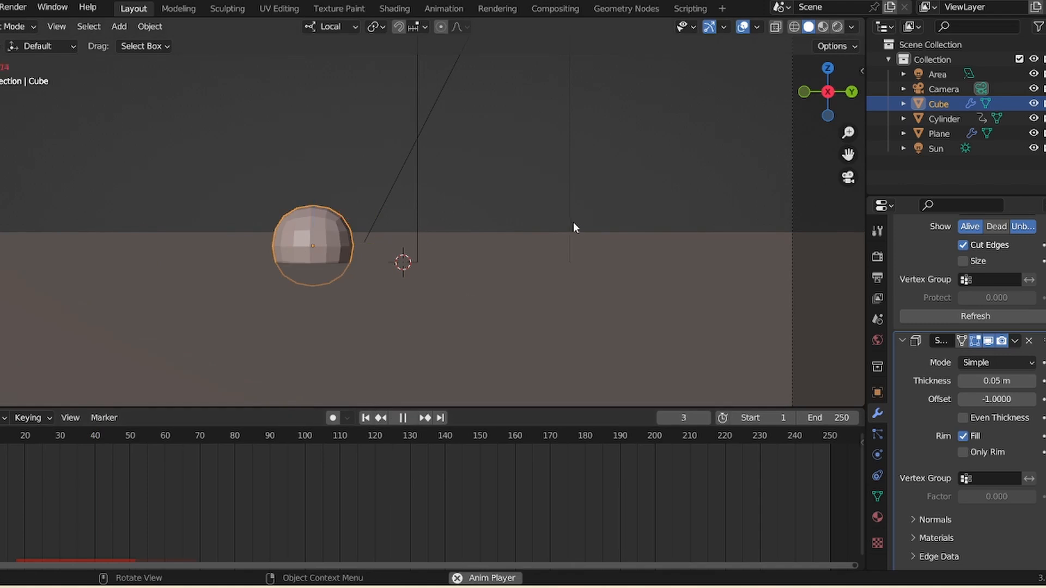
key(space)
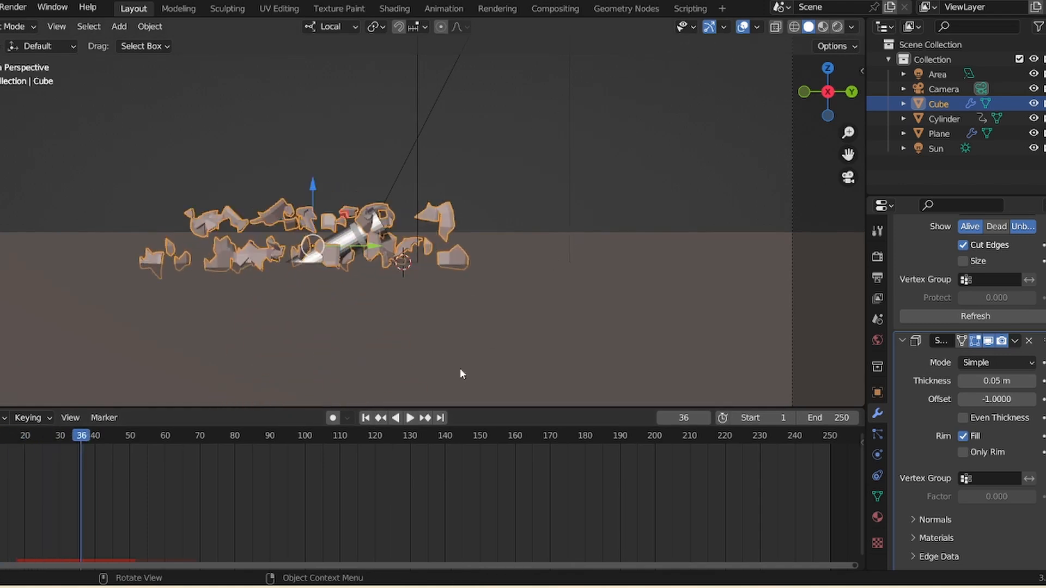
click(366, 420)
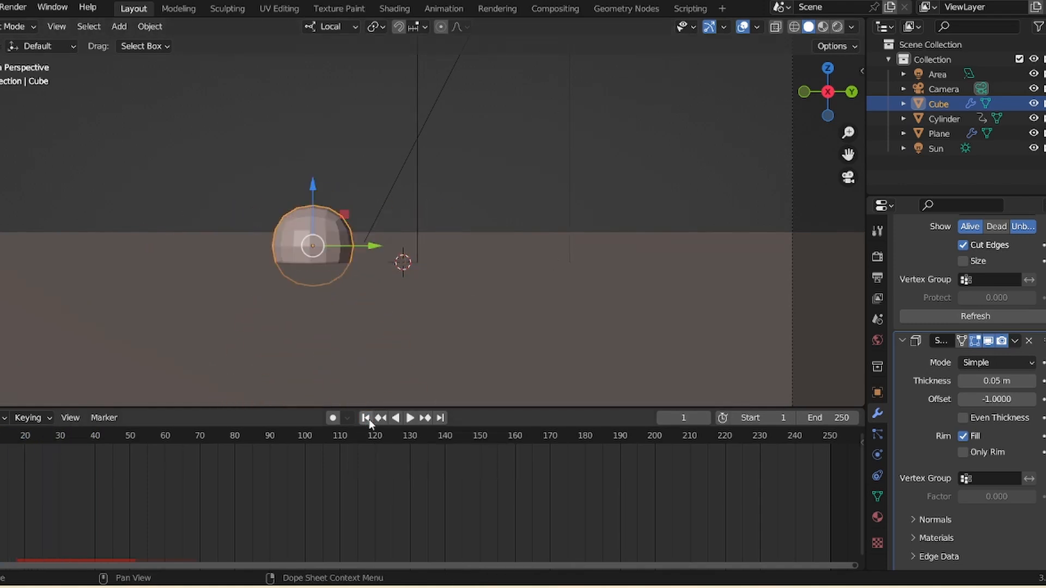
- Set the sphere's particle emission number to 40
click(878, 435)
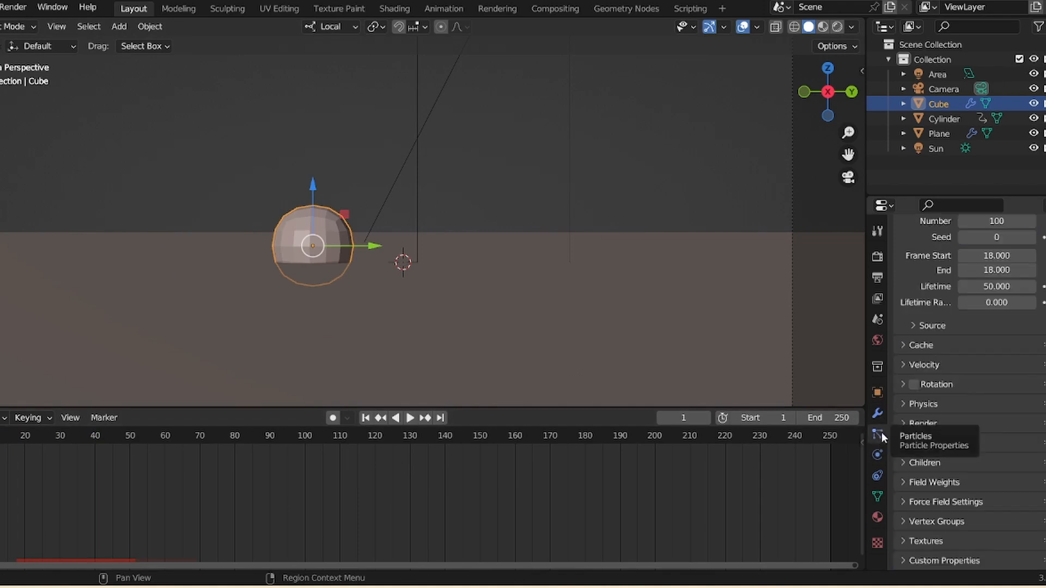
scroll(1006, 334, up, 5)
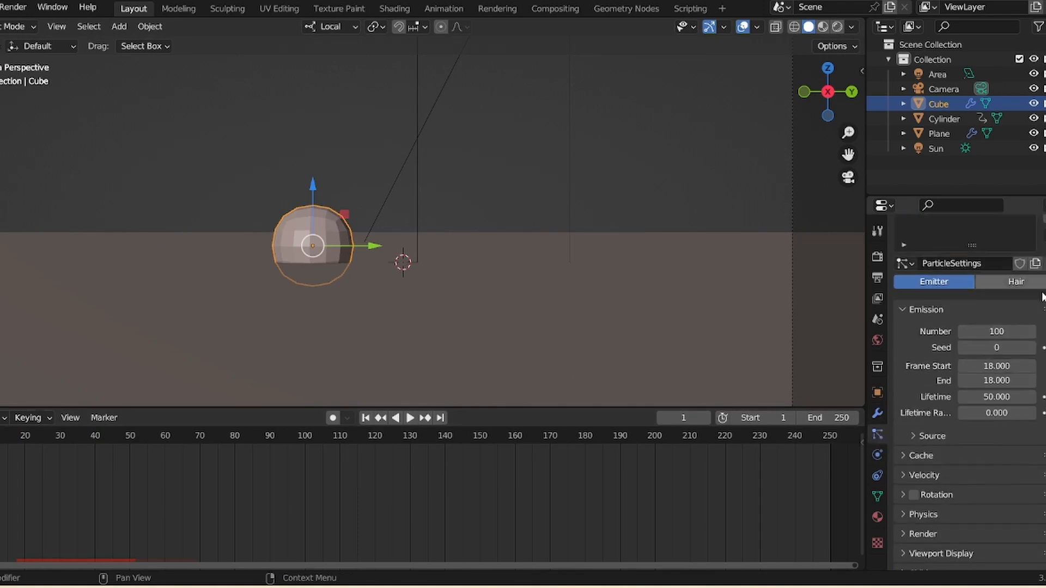
click(1006, 334)
text(40)
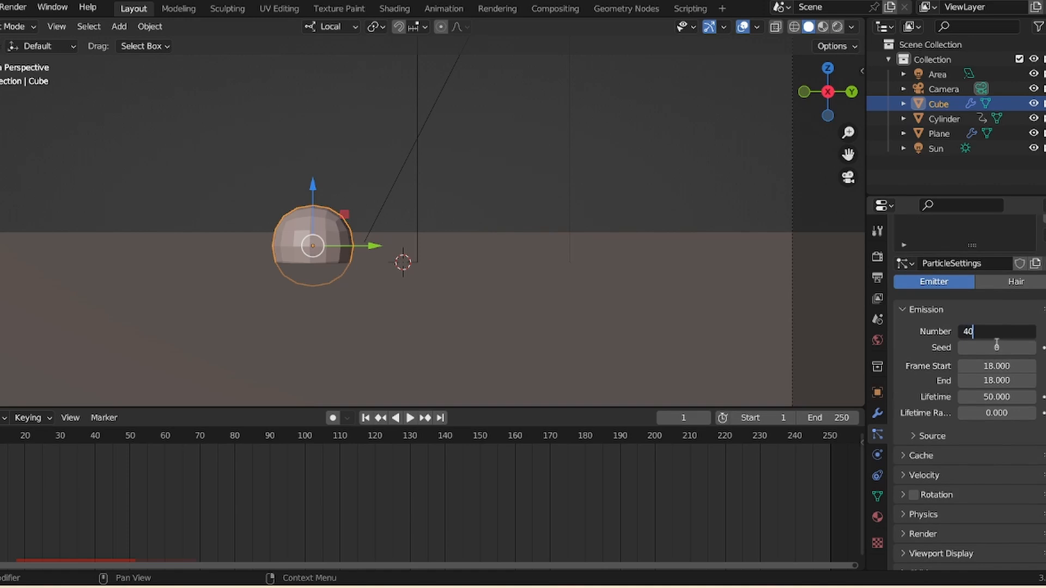
key(Return)
- Play the animation briefly and return to the first frame
key(space)
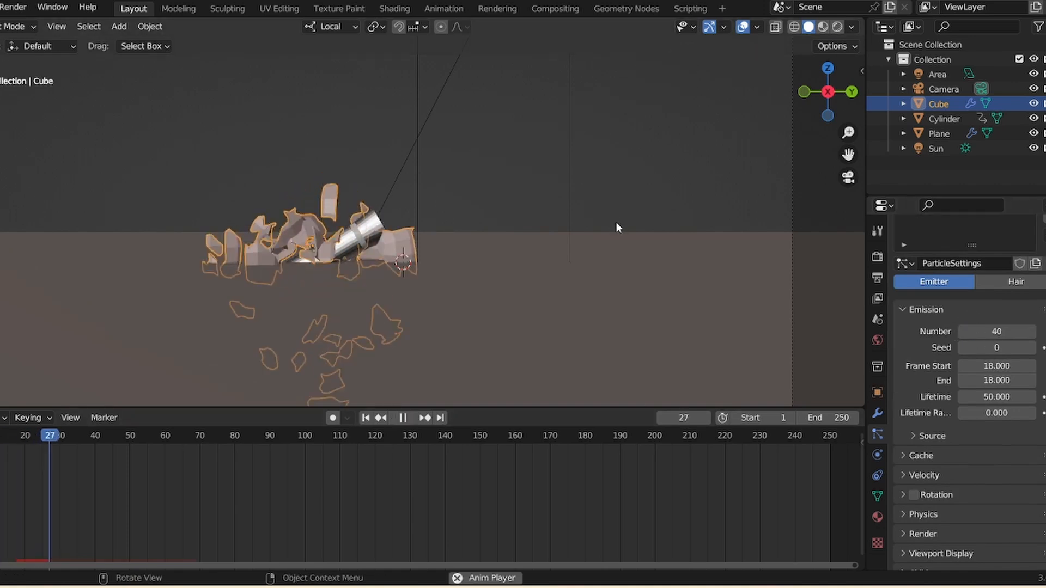
key(space)
click(368, 419)
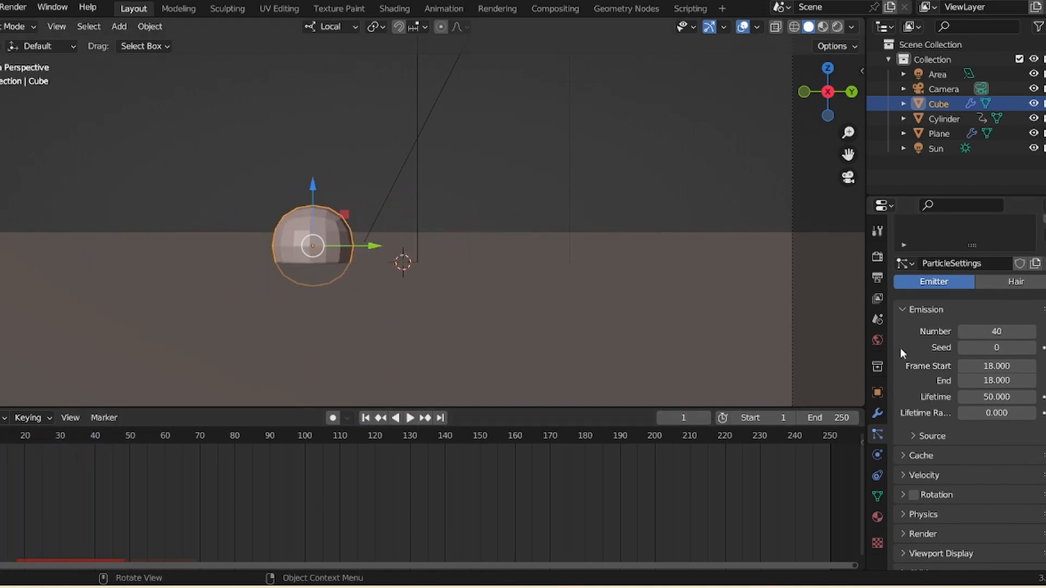
- Set the particle emission number to 60 and play the animation to preview it
double_click(993, 330)
text(60)
key(Return)
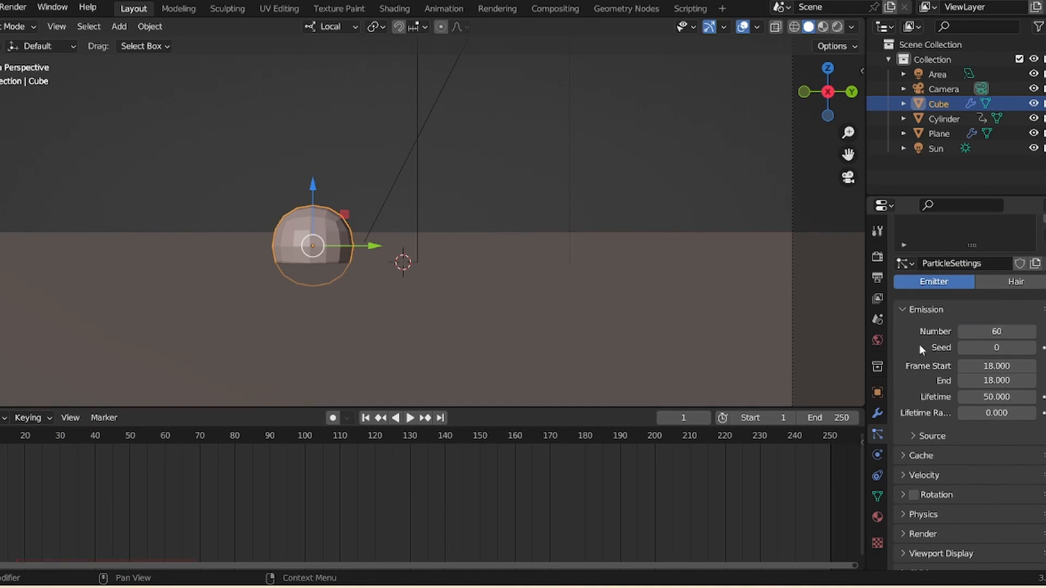
key(space)
key(space)
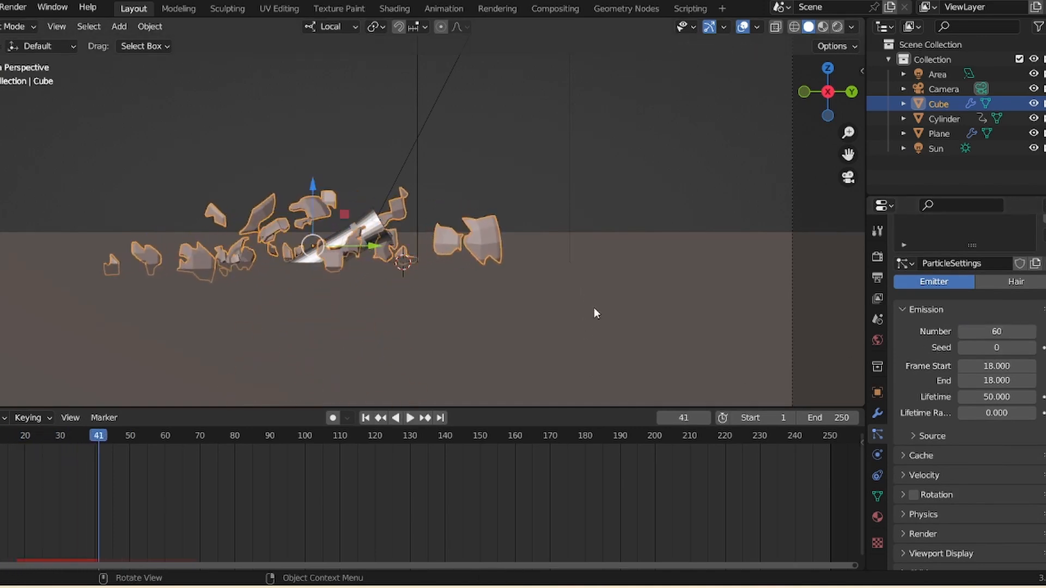
drag(848, 133, 848, 151)
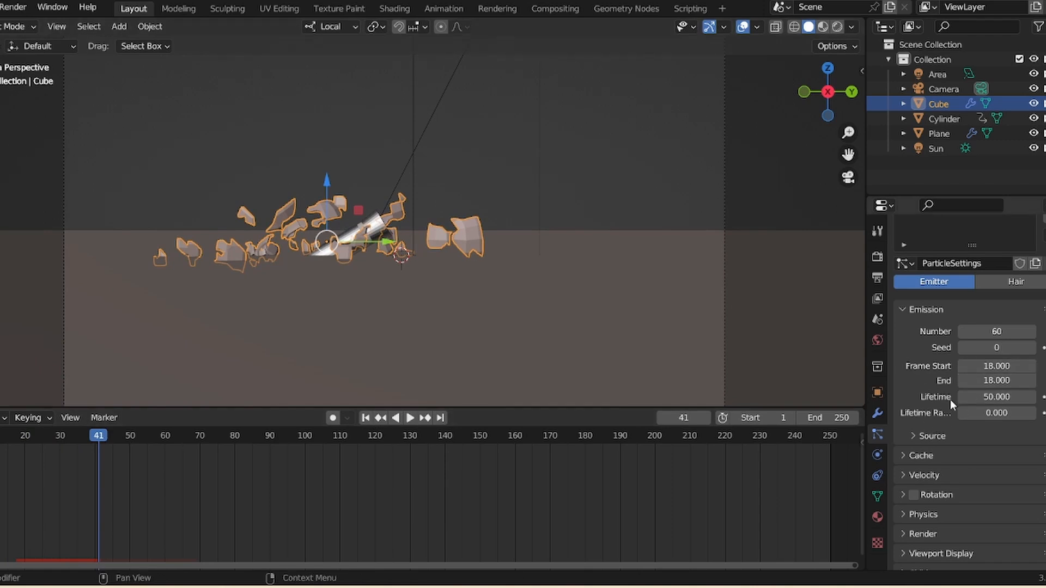
- Set the particle lifetime to 120 frames
double_click(999, 398)
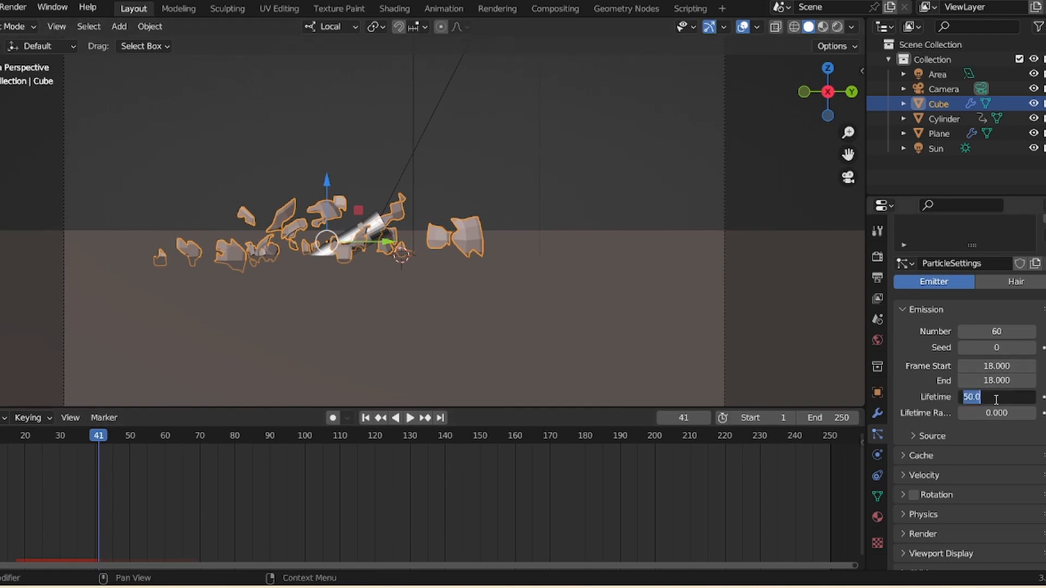
text(120)
key(Return)
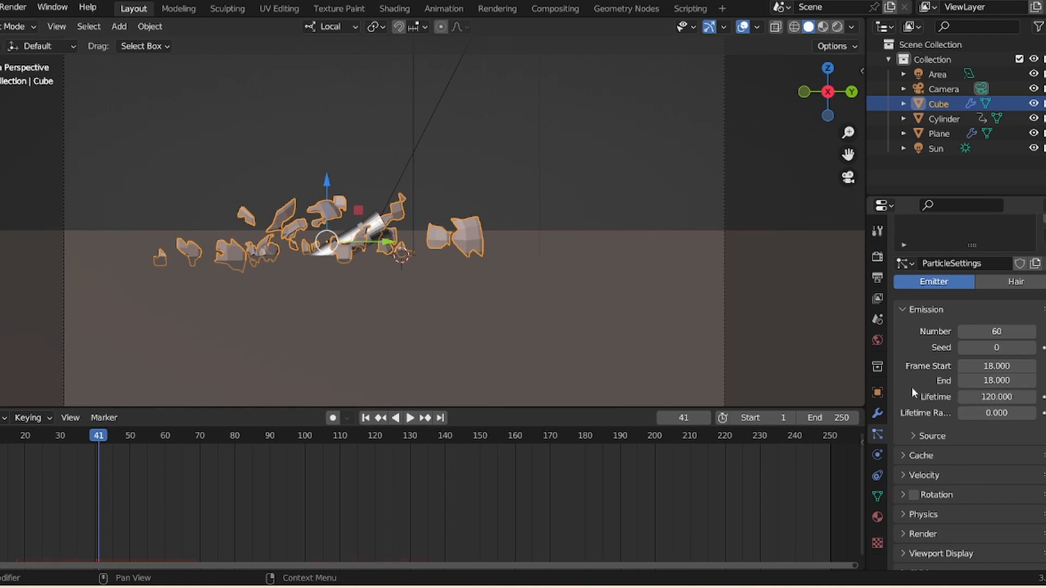
- Replay the animation from the start to check the fragments' longer lifetime
key(shift+Left)
key(space)
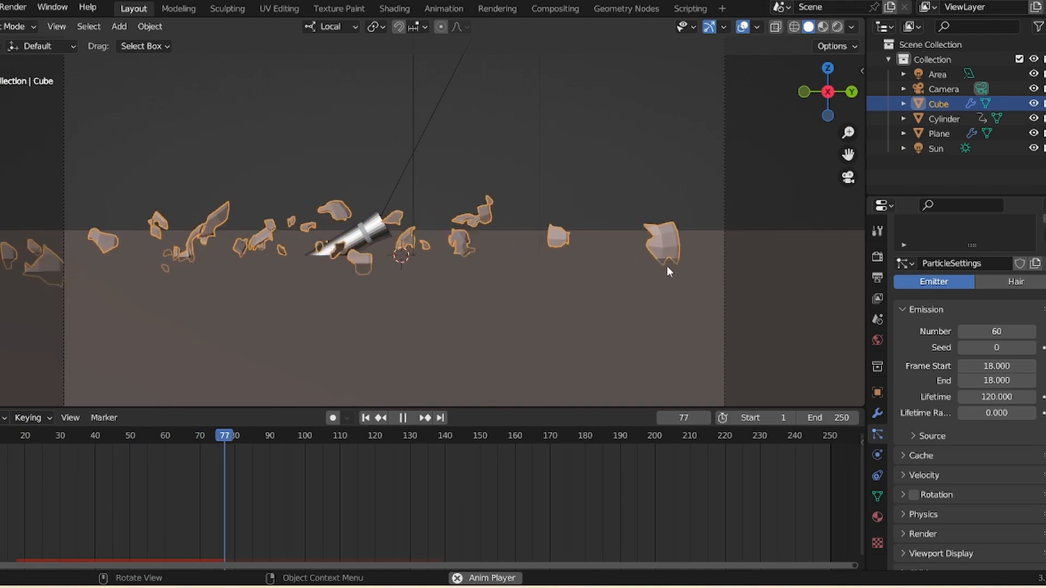
key(space)
click(365, 418)
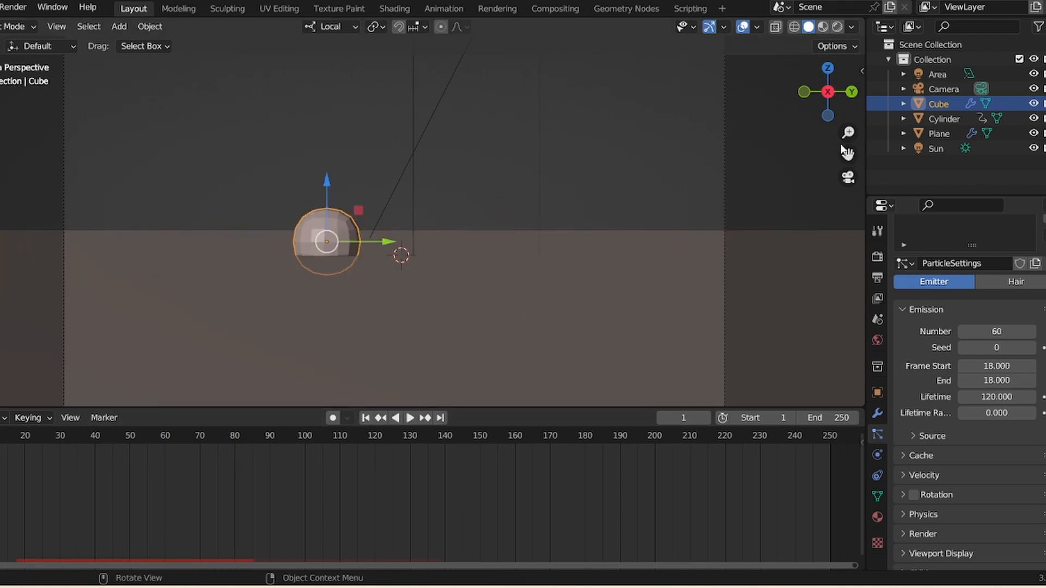
- Select the ground plane and set its collision Stickiness to 1.9, Damping about 0.634, Randomize about 0.567 and Friction about 0.418
drag(847, 133, 846, 171)
click(573, 302)
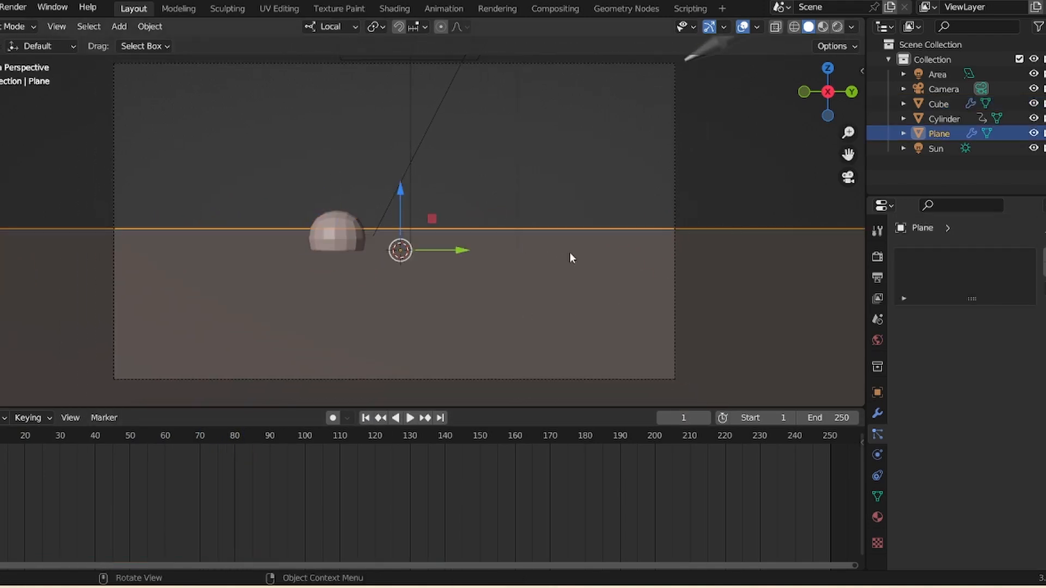
click(877, 455)
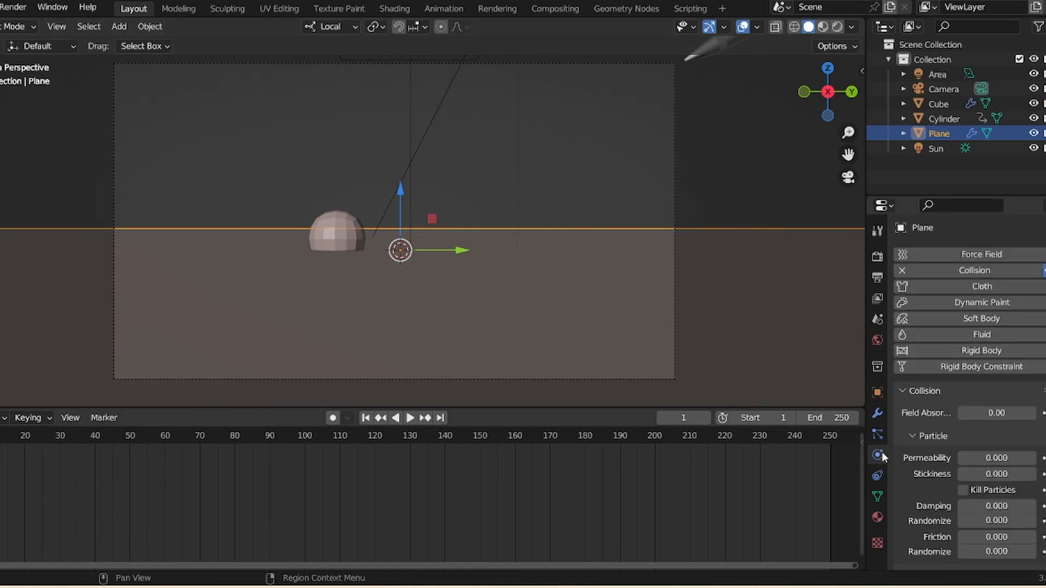
scroll(990, 343, down, 4)
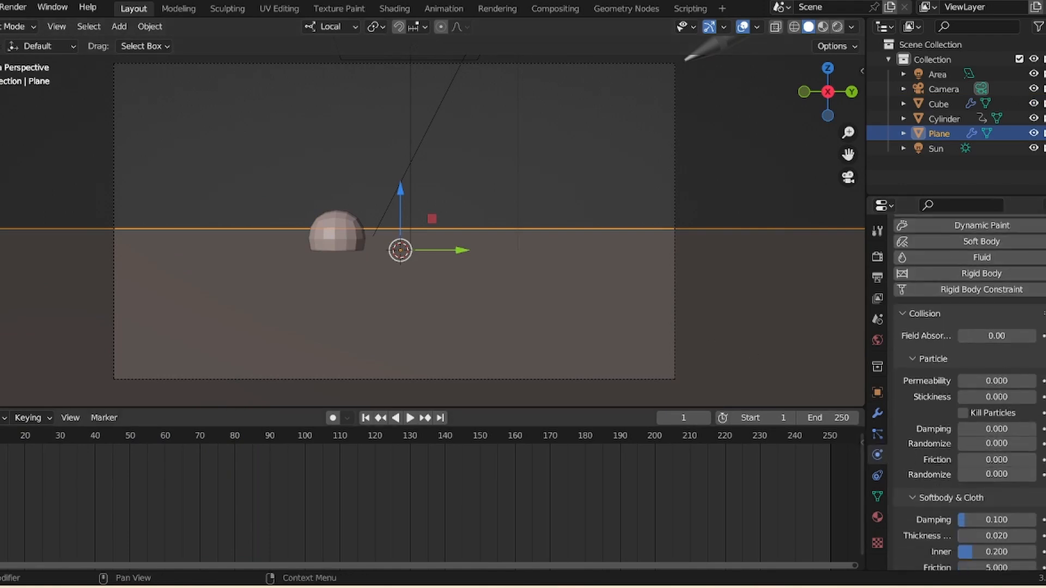
scroll(987, 347, down, 1)
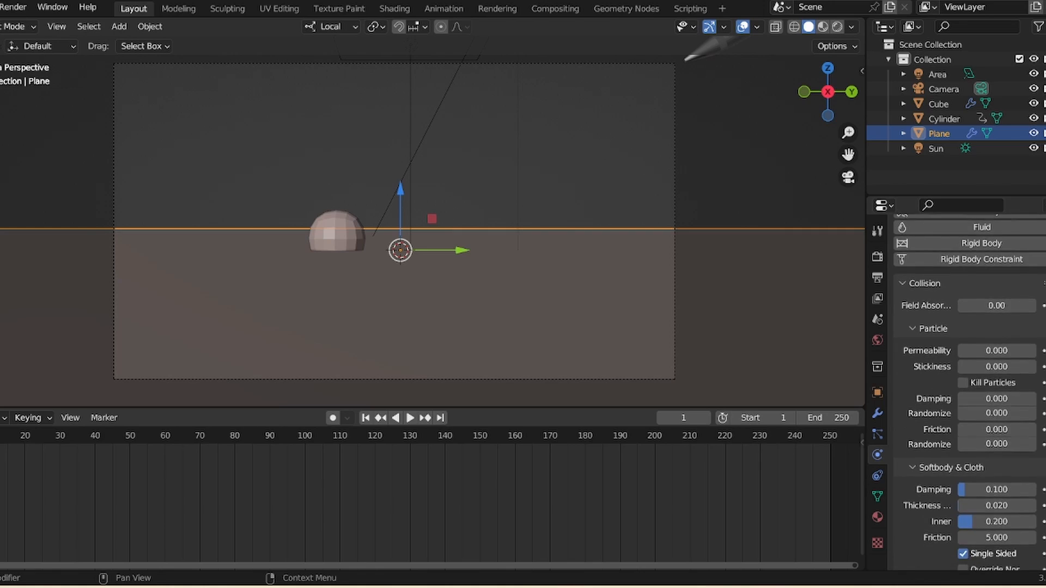
scroll(980, 316, down, 1)
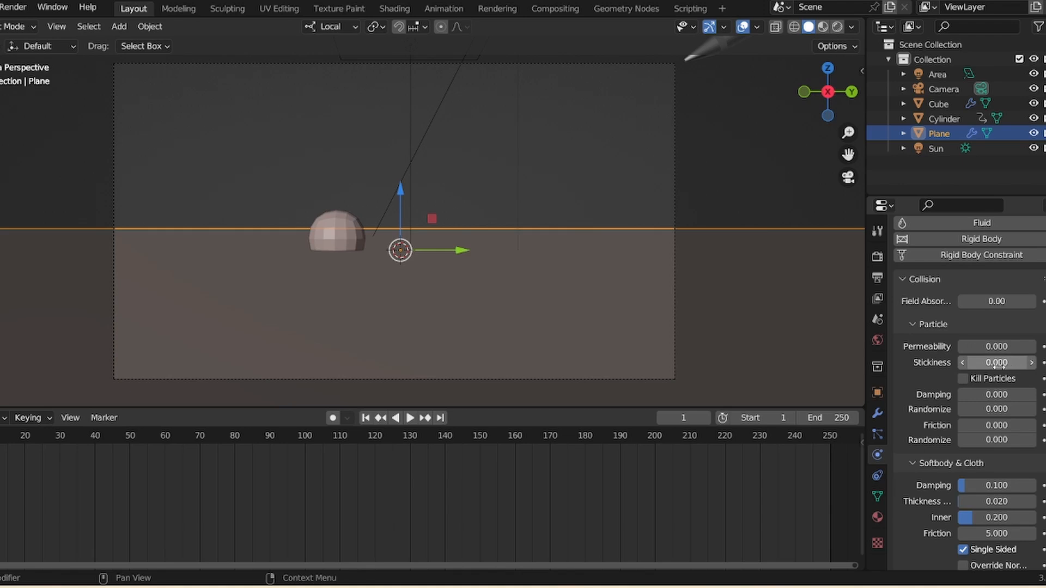
drag(1031, 362, 1040, 364)
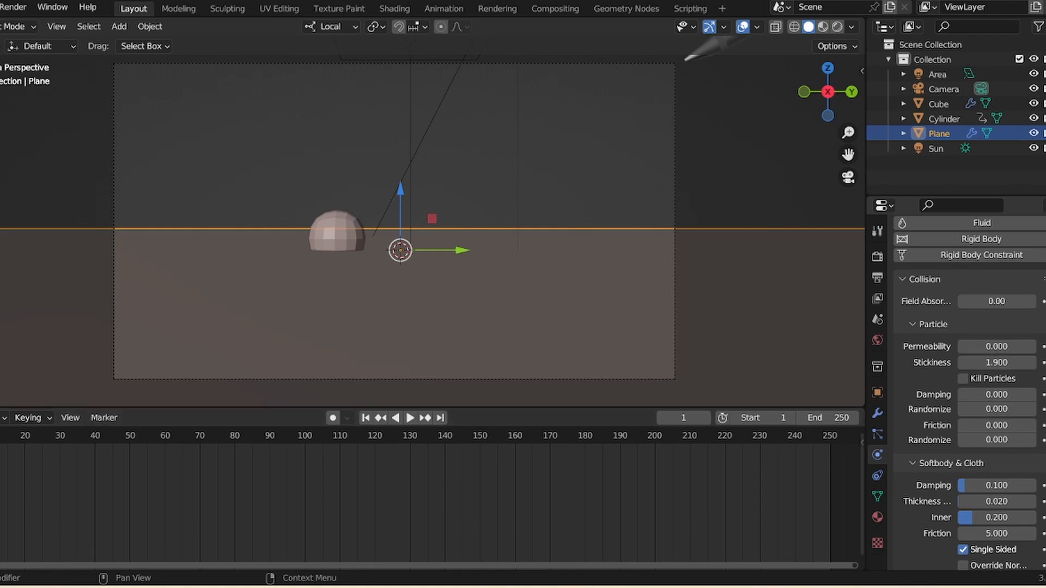
scroll(975, 387, down, 1)
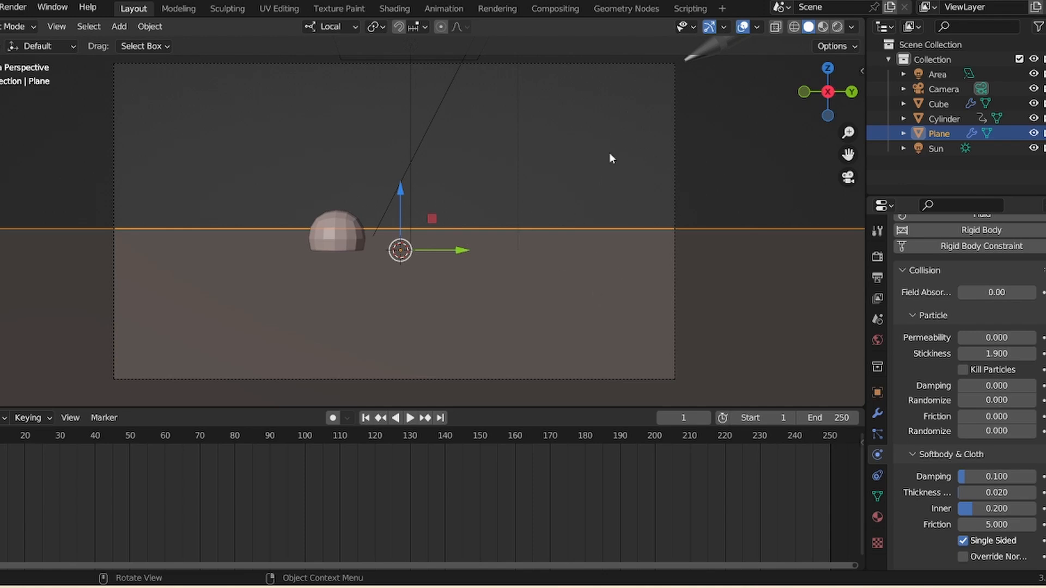
drag(991, 384, 1009, 417)
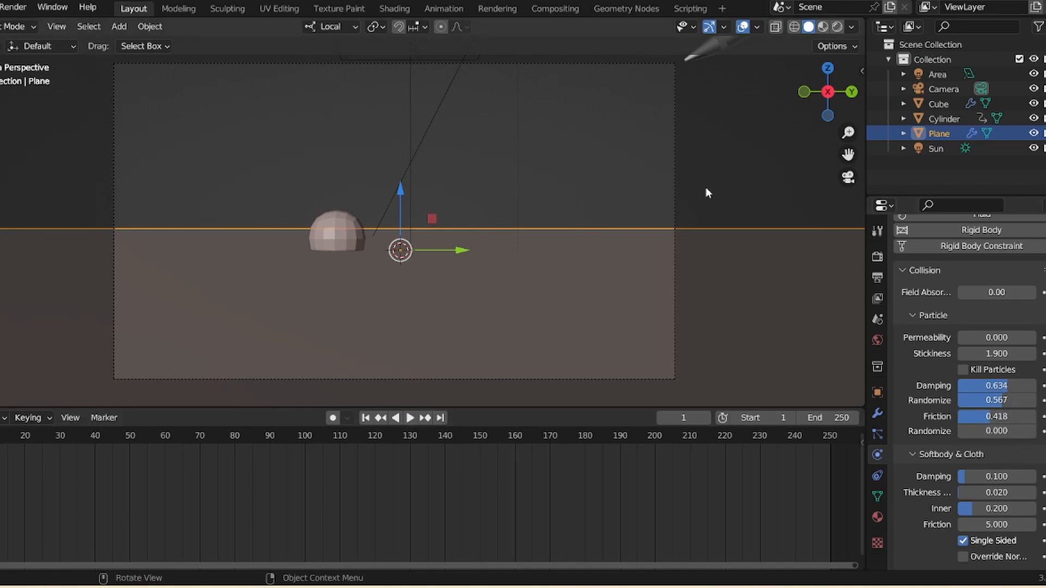
- Play the animation to preview the fragments colliding with the ground, then stop it
click(699, 222)
click(417, 420)
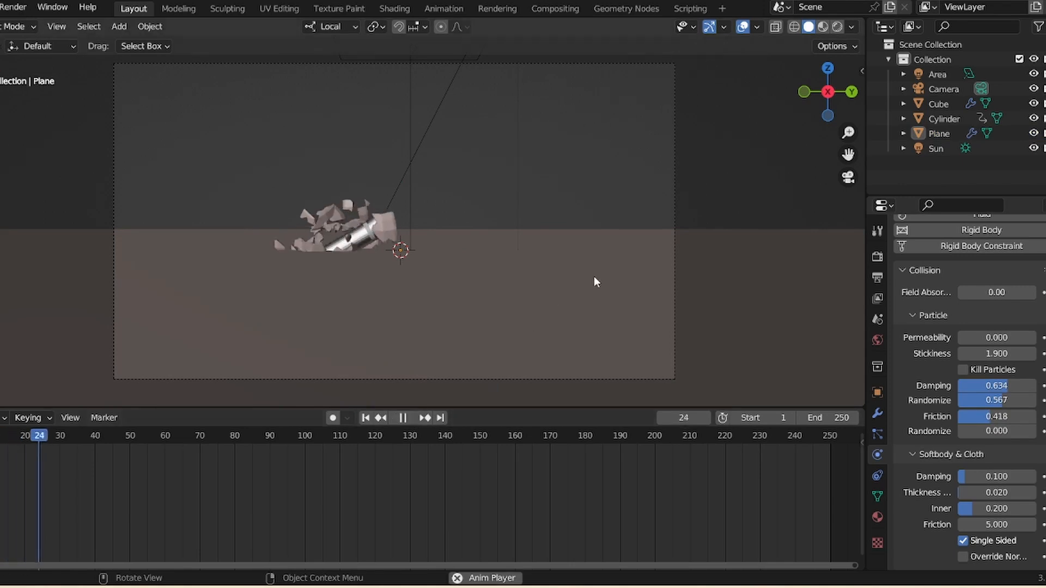
key(Escape)
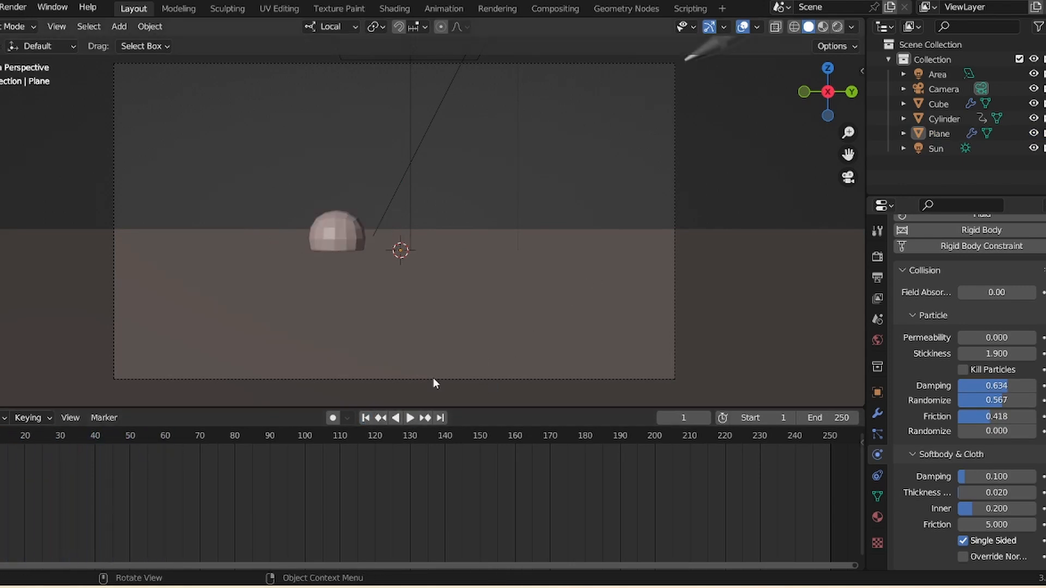
- Switch the viewport to rendered shading, play the animation and return to the first frame
drag(849, 133, 850, 112)
click(411, 419)
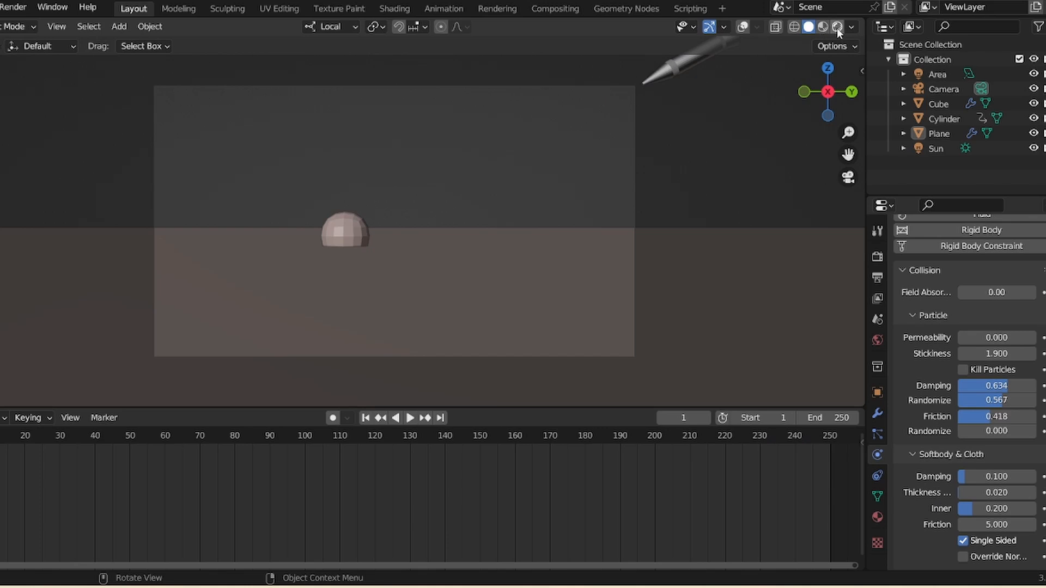
click(837, 27)
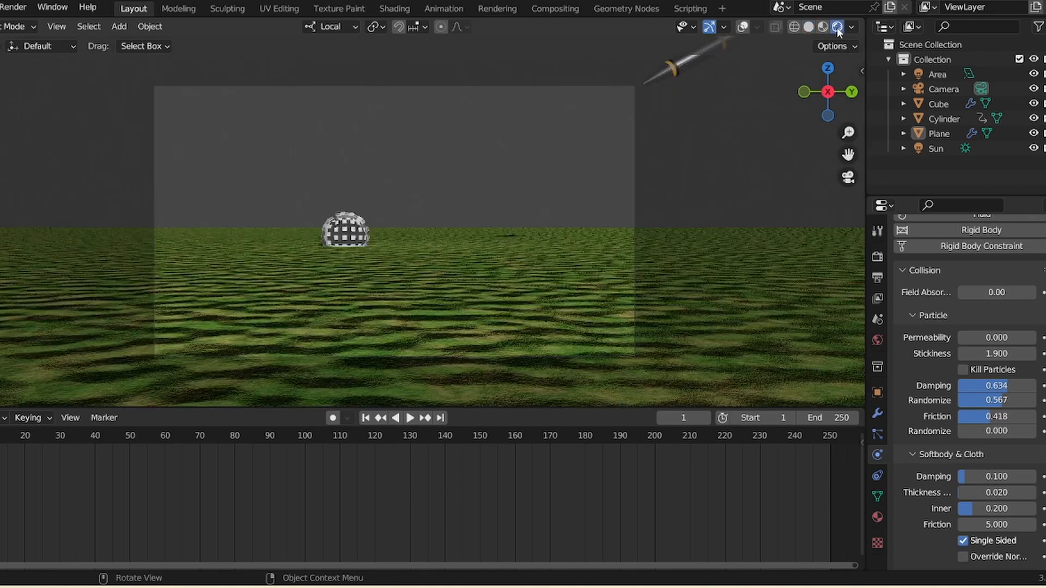
click(409, 418)
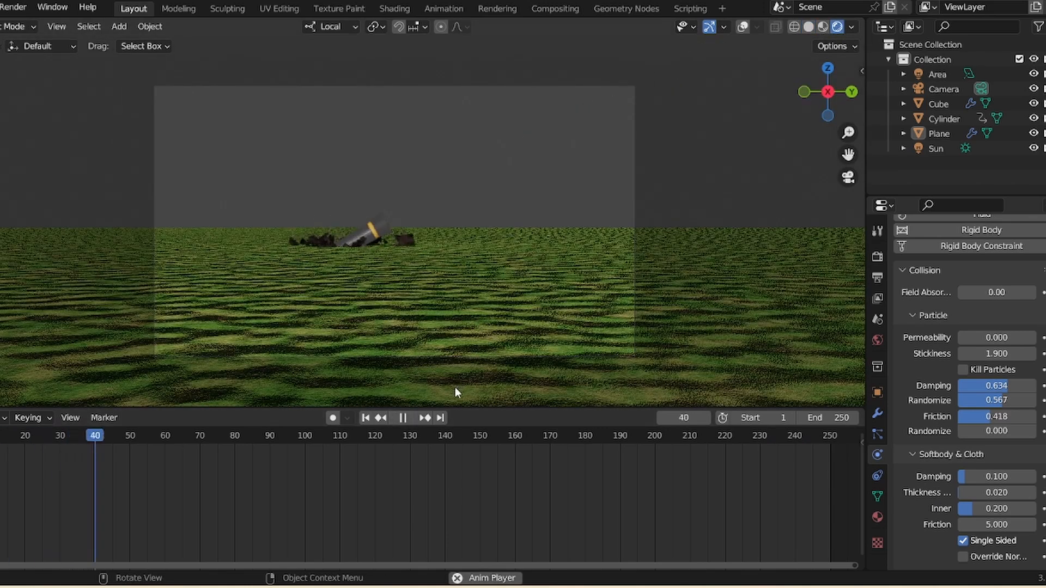
click(403, 418)
click(364, 418)
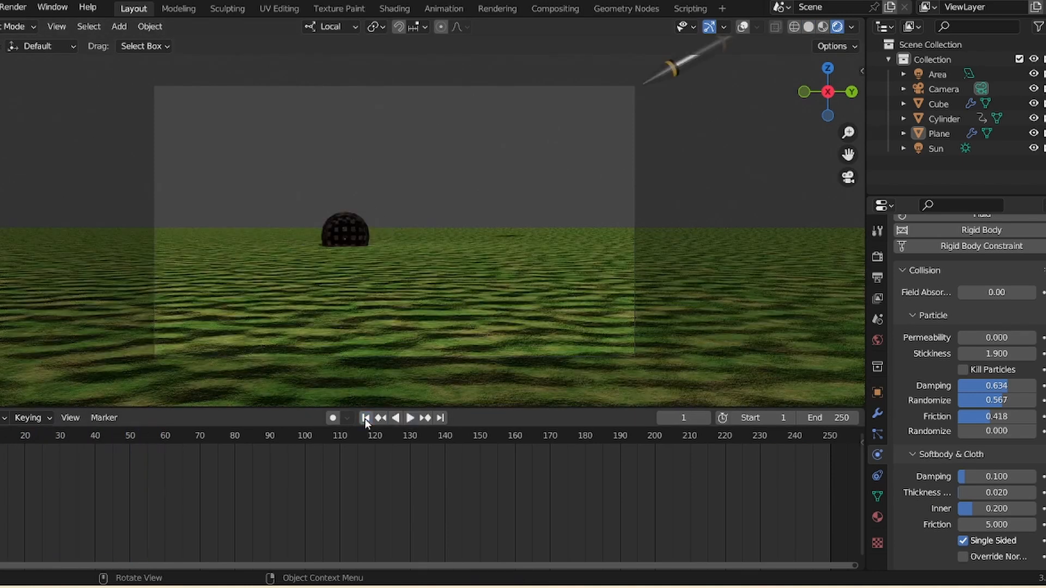
- Set the ground plane's Mossy Forest material Scale to 0.2
click(471, 339)
click(878, 517)
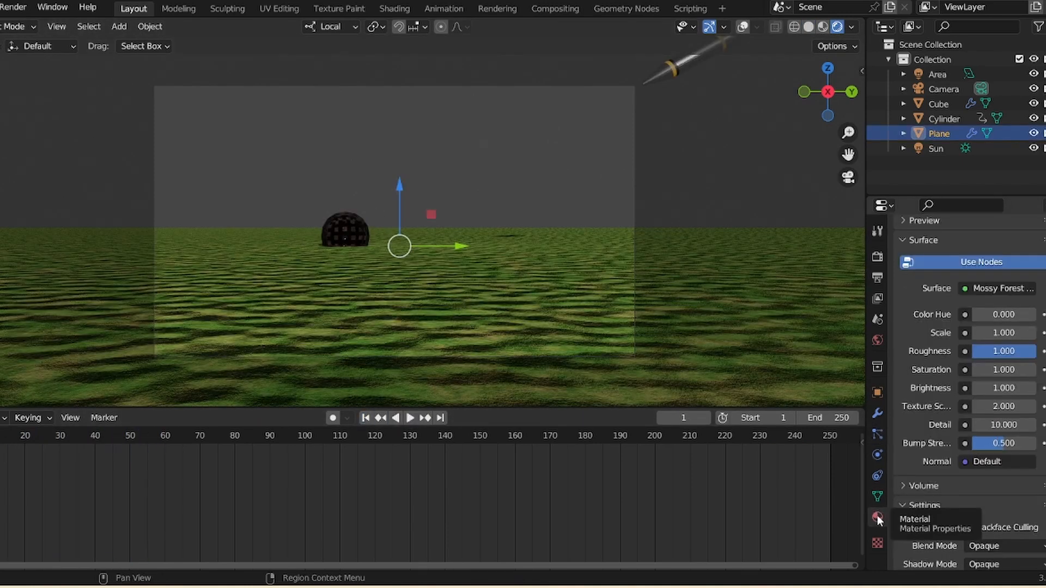
mouse_move(1000, 332)
mouse_down()
mouse_move(1024, 333)
mouse_move(990, 335)
mouse_up()
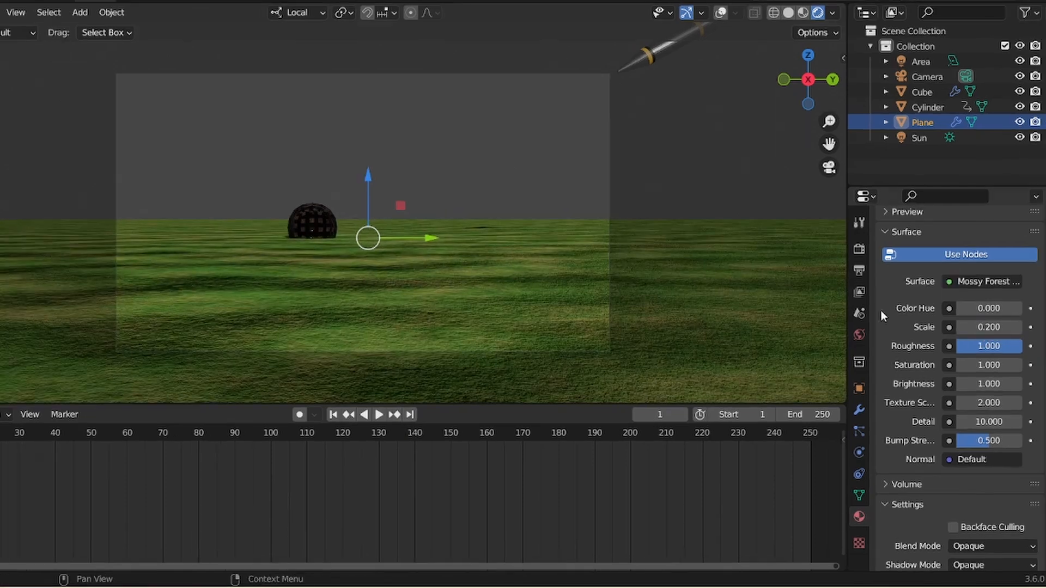
click(698, 153)
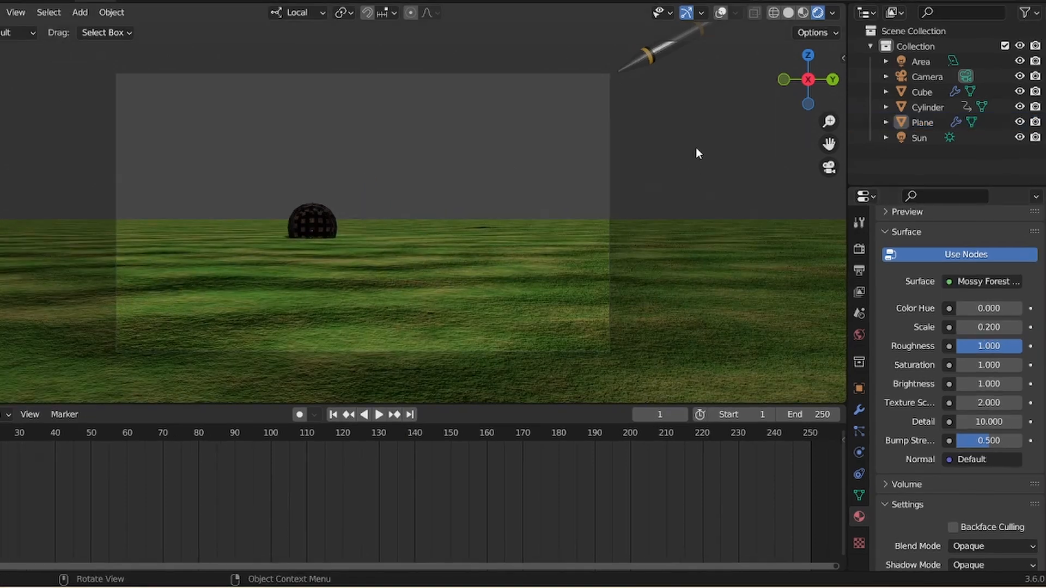
- Add a Sky Texture node to the world and connect its Color to the Background's Color input
drag(829, 123, 826, 144)
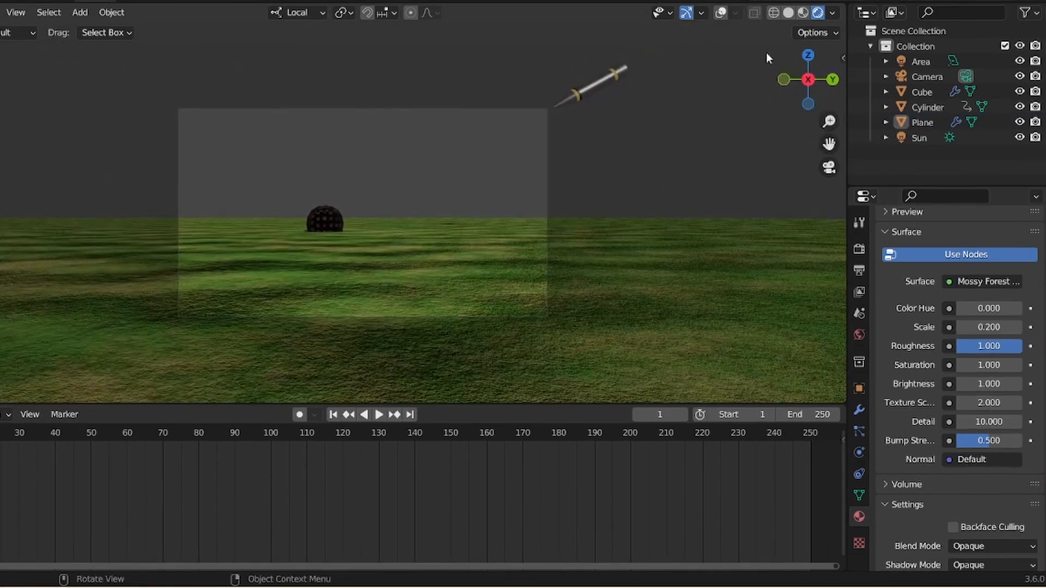
click(366, 1)
click(139, 371)
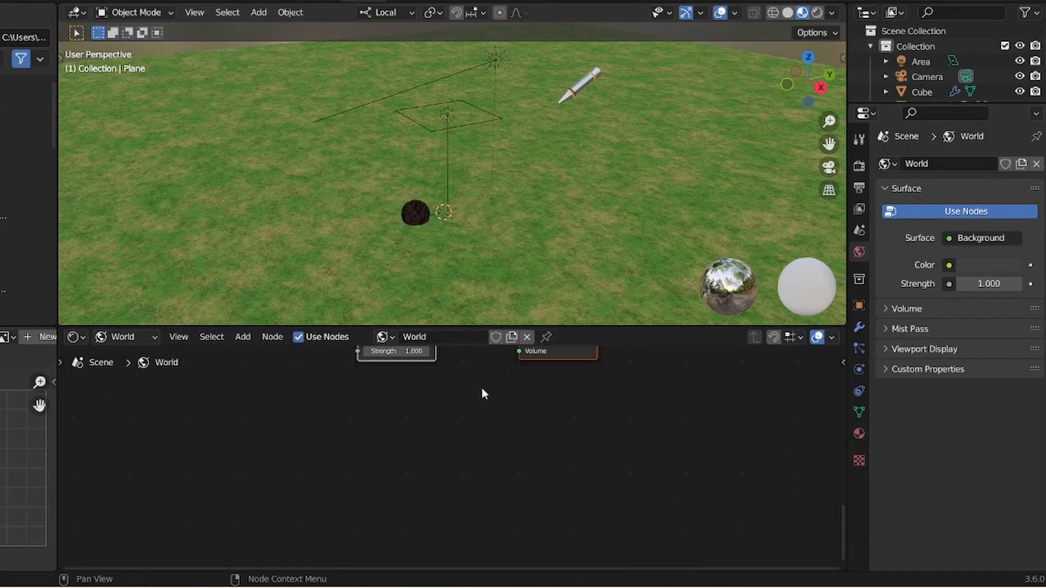
drag(847, 505, 819, 436)
click(248, 429)
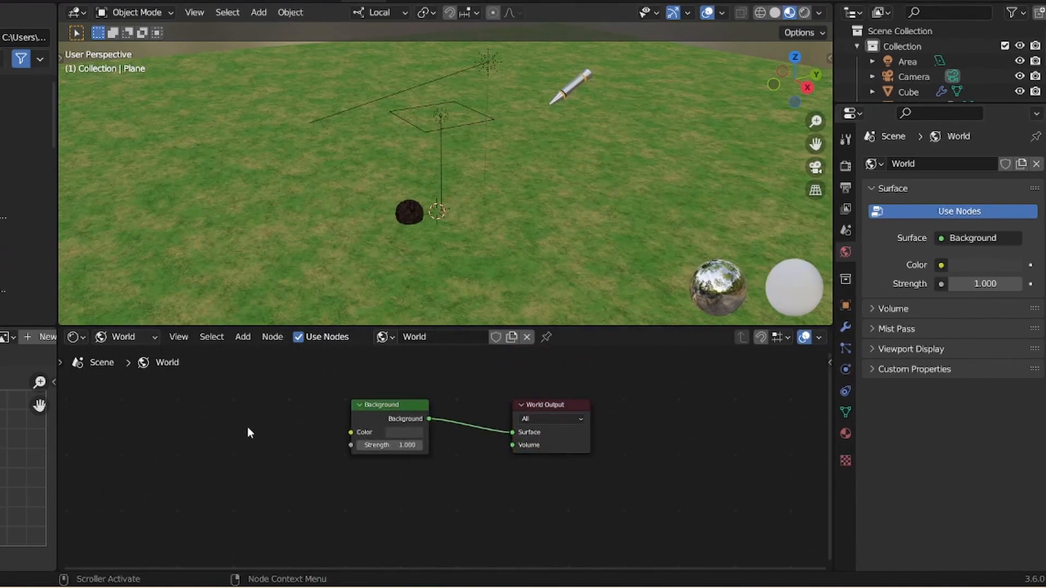
key(shift+a)
click(236, 410)
text(sky)
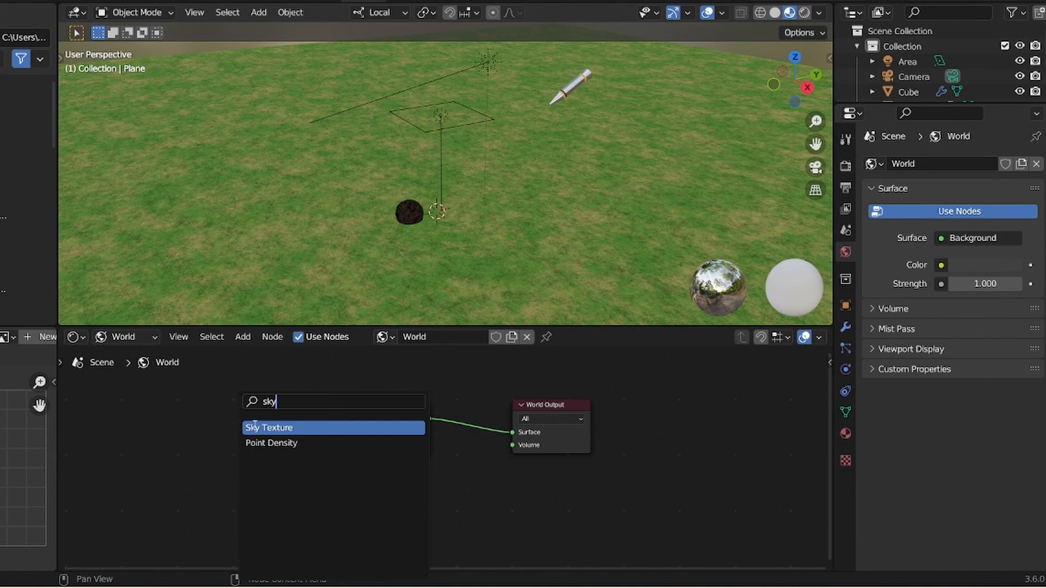
click(255, 426)
click(248, 431)
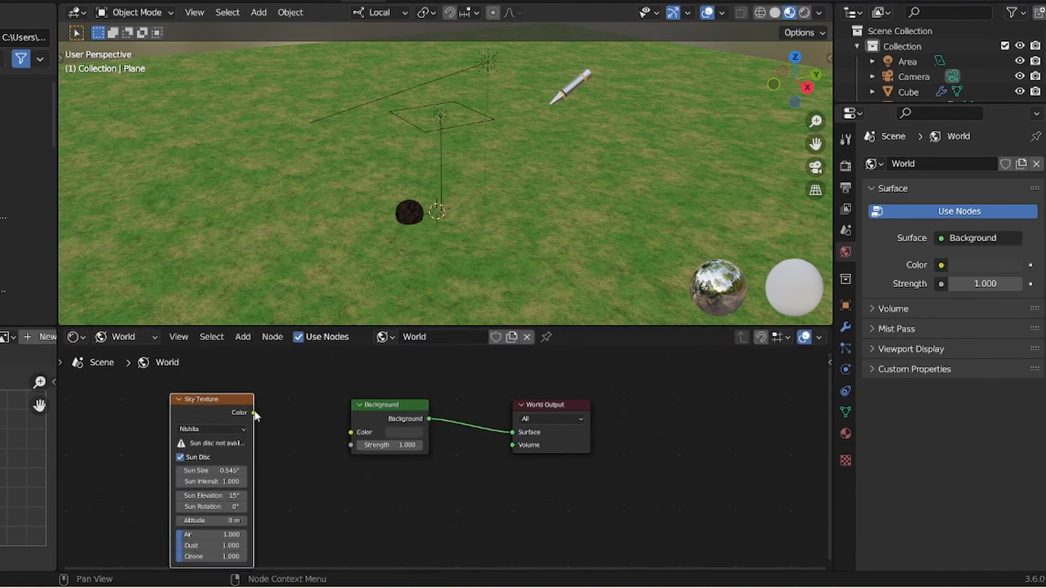
drag(254, 412, 350, 432)
- View the scene through the camera in rendered shading
click(816, 168)
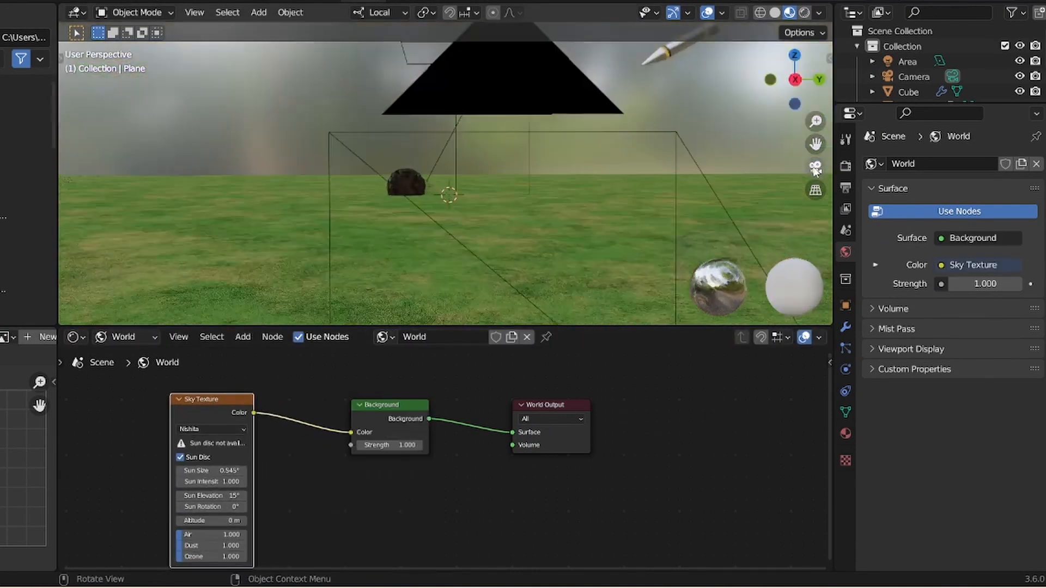
click(804, 13)
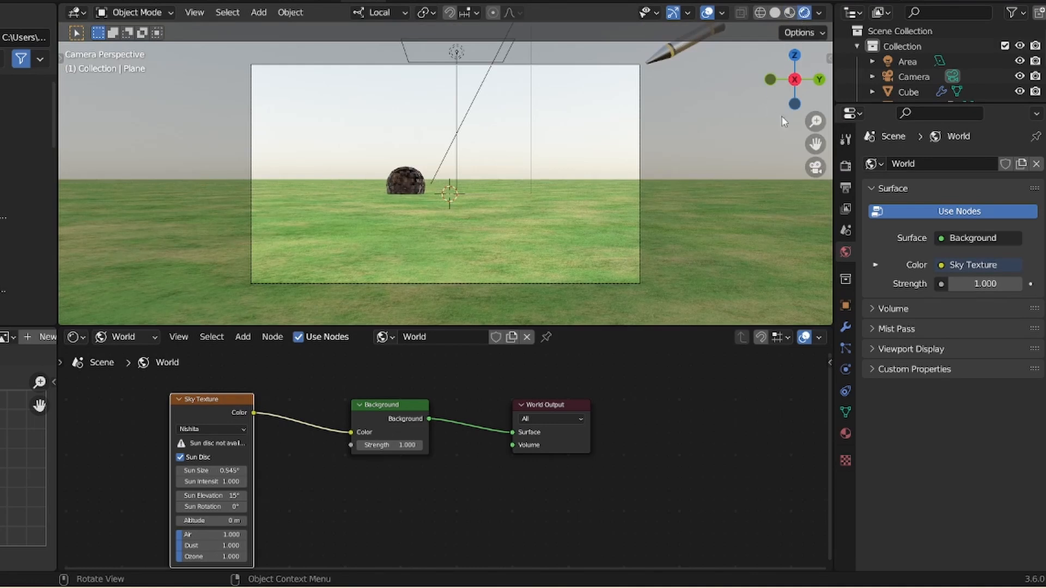
drag(815, 121, 811, 137)
- Set the Sky Texture's Air to about 2.481 and its Dust and Ozone to 10
drag(195, 537, 257, 517)
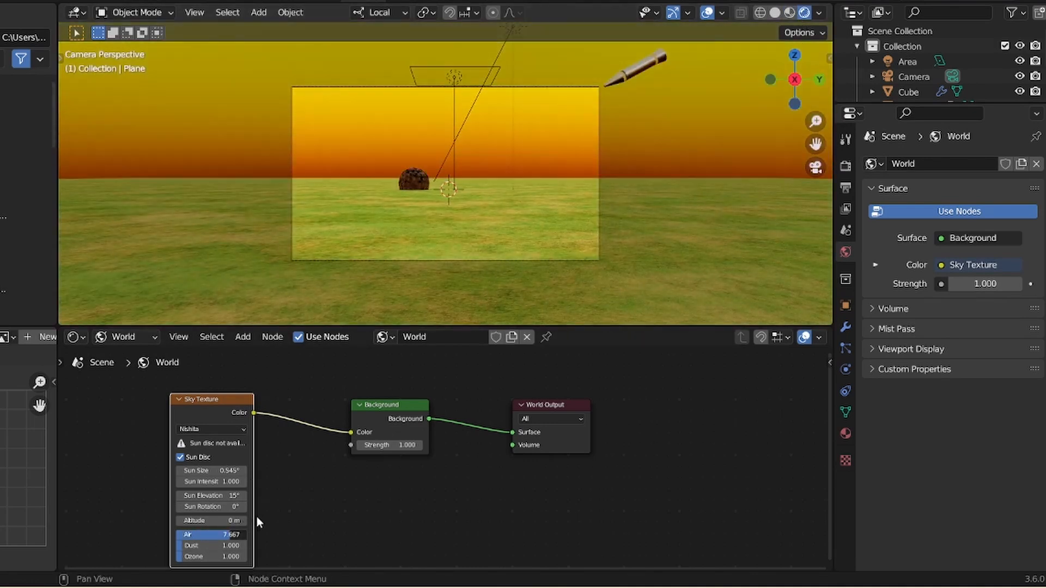
drag(211, 557, 312, 535)
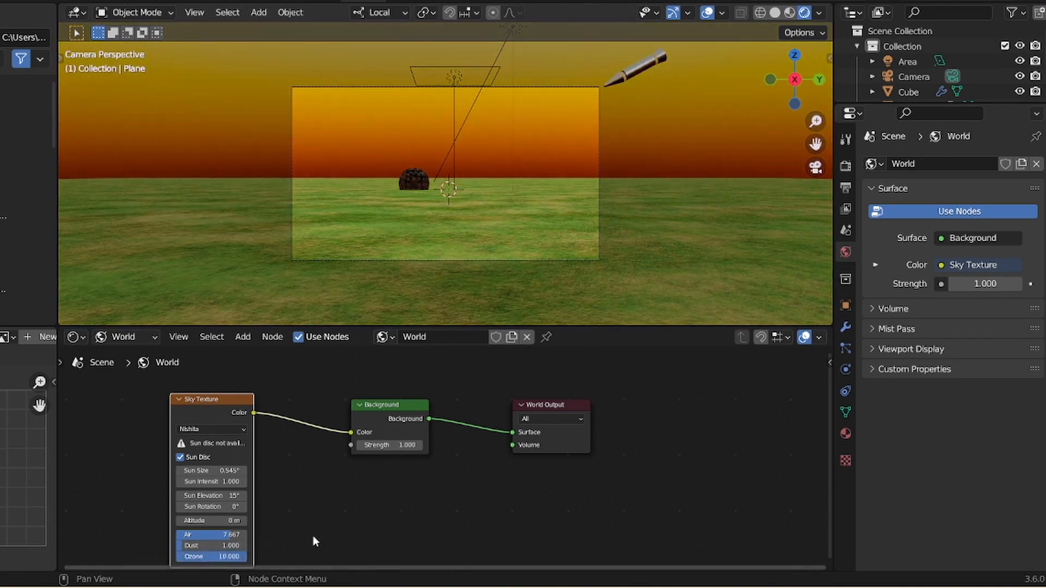
drag(228, 529, 277, 525)
drag(206, 527, 177, 526)
drag(815, 121, 751, 147)
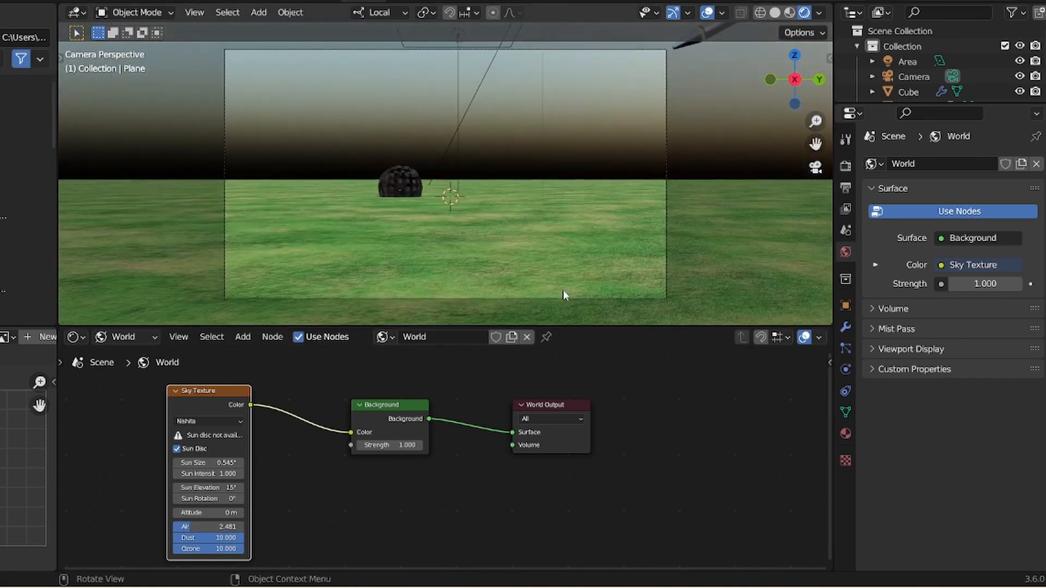
- Apply the Sand Stone material from the asset library to the sphere and set its Scale to 0.4
drag(615, 327, 615, 398)
click(399, 229)
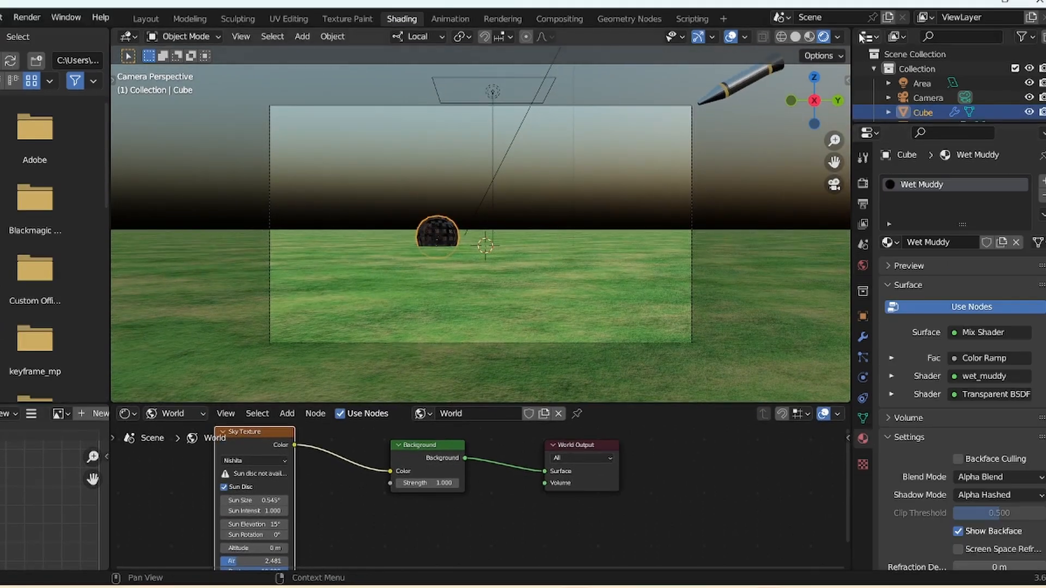
drag(850, 30, 550, 180)
click(680, 32)
click(627, 87)
click(594, 272)
click(594, 289)
drag(763, 254, 914, 188)
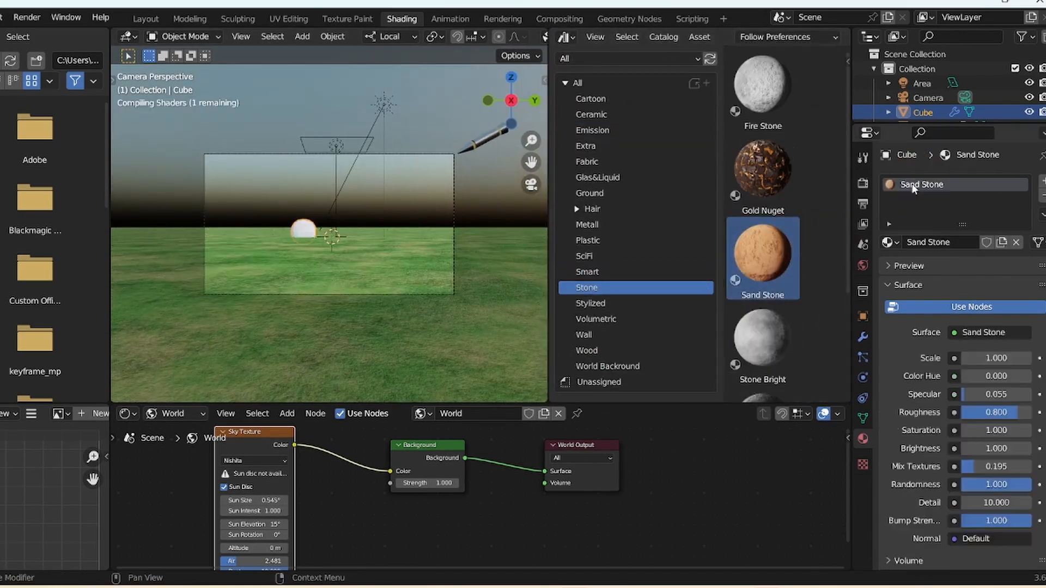
scroll(376, 234, up, 5)
scroll(376, 234, down, 2)
drag(978, 358, 945, 358)
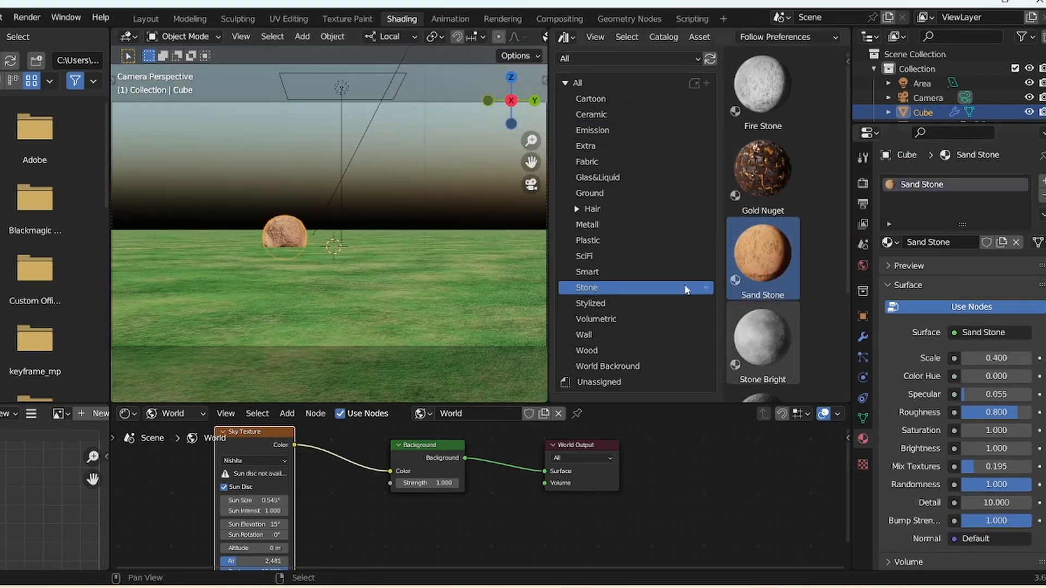
- Close the asset browser area in the Shading workspace
right_click(548, 230)
click(547, 230)
click(785, 238)
click(743, 155)
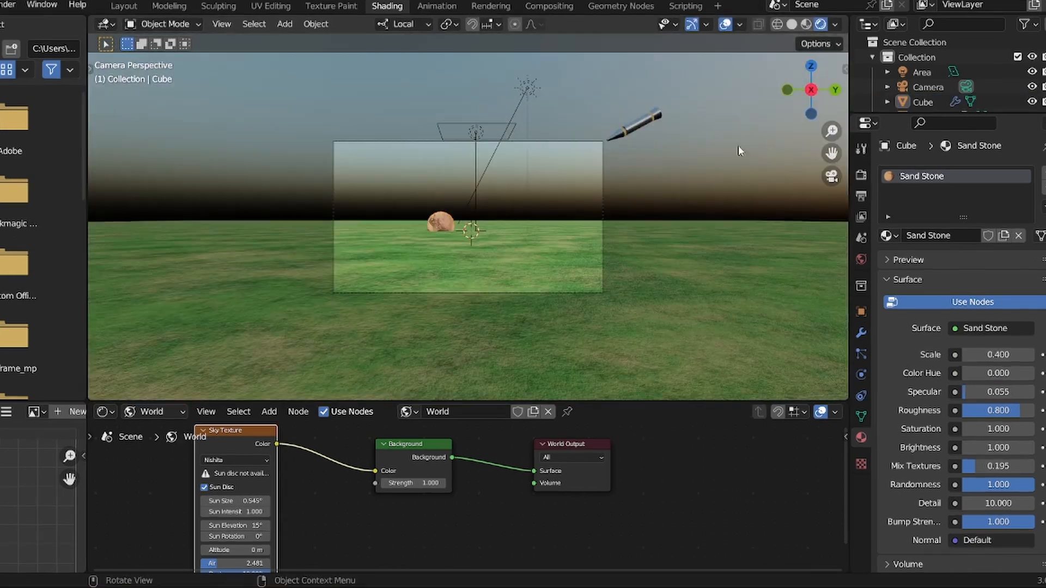
- Move the Sky Texture node and set its Air to 1.926
key(g)
click(384, 483)
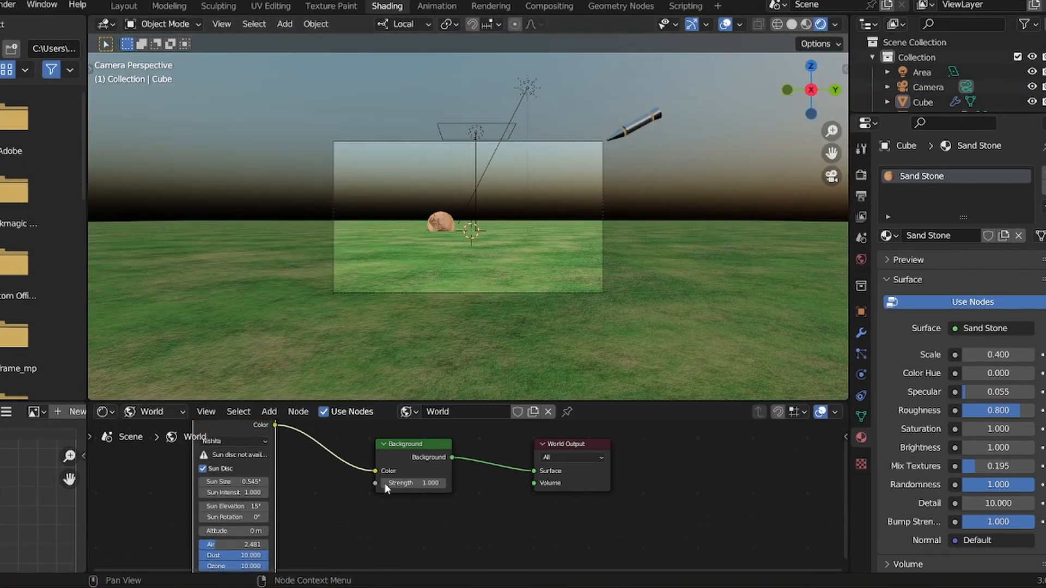
mouse_move(235, 546)
mouse_down()
mouse_move(277, 542)
mouse_move(227, 548)
mouse_up()
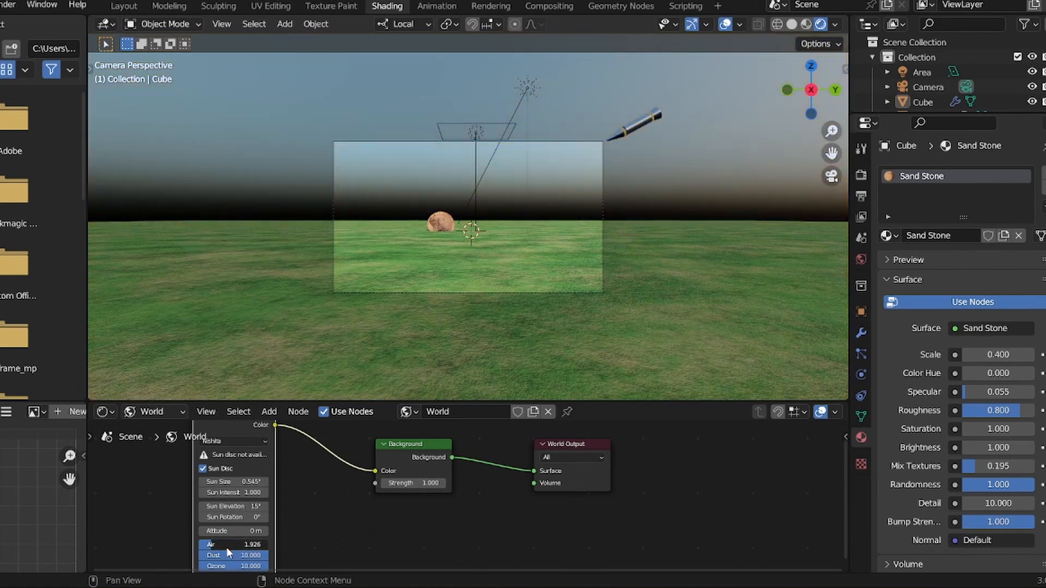
- Return to the Layout workspace and play the animation to preview the result
click(124, 7)
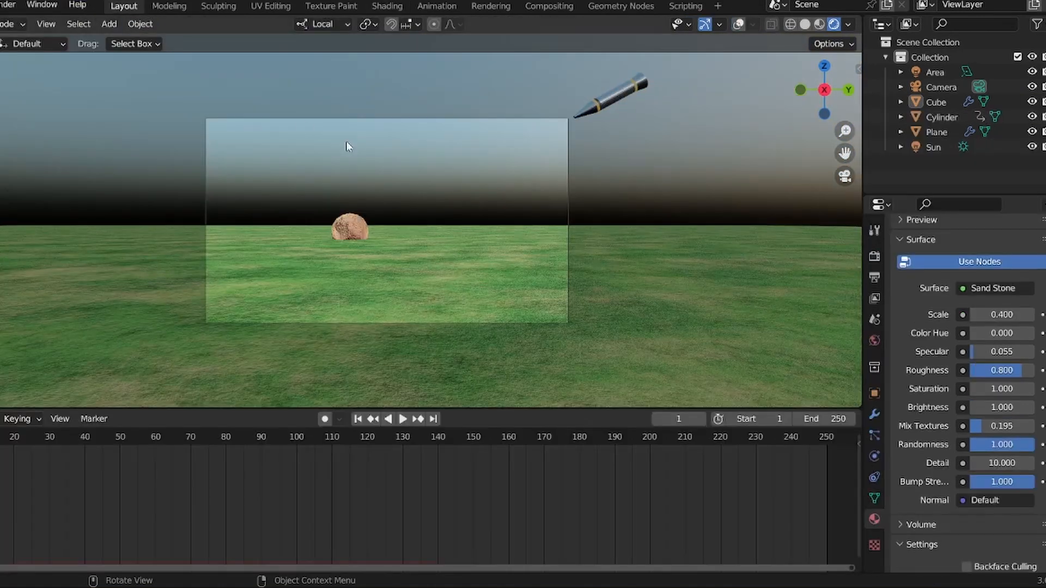
click(402, 419)
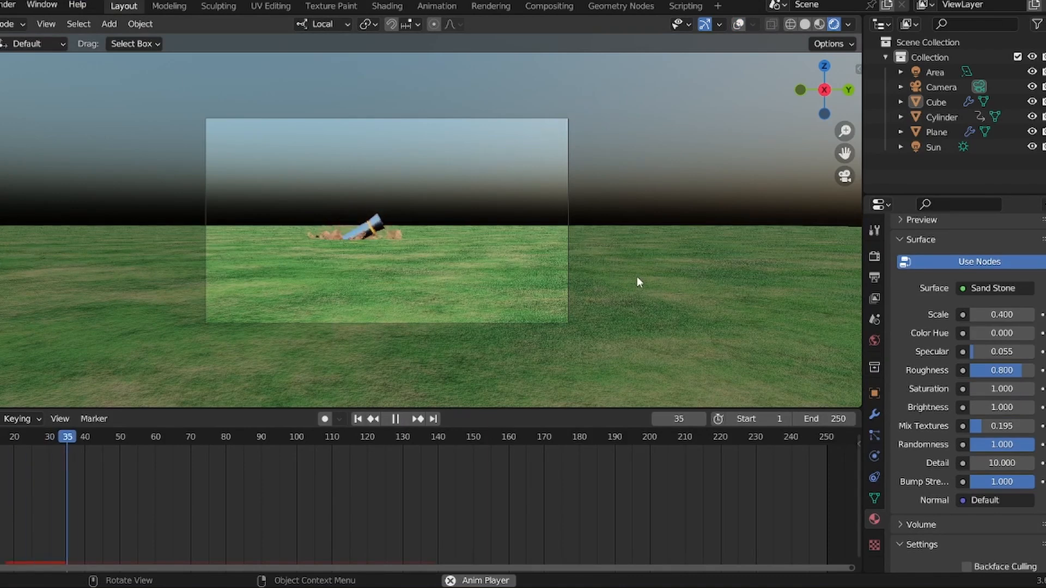
scroll(436, 229, up, 3)
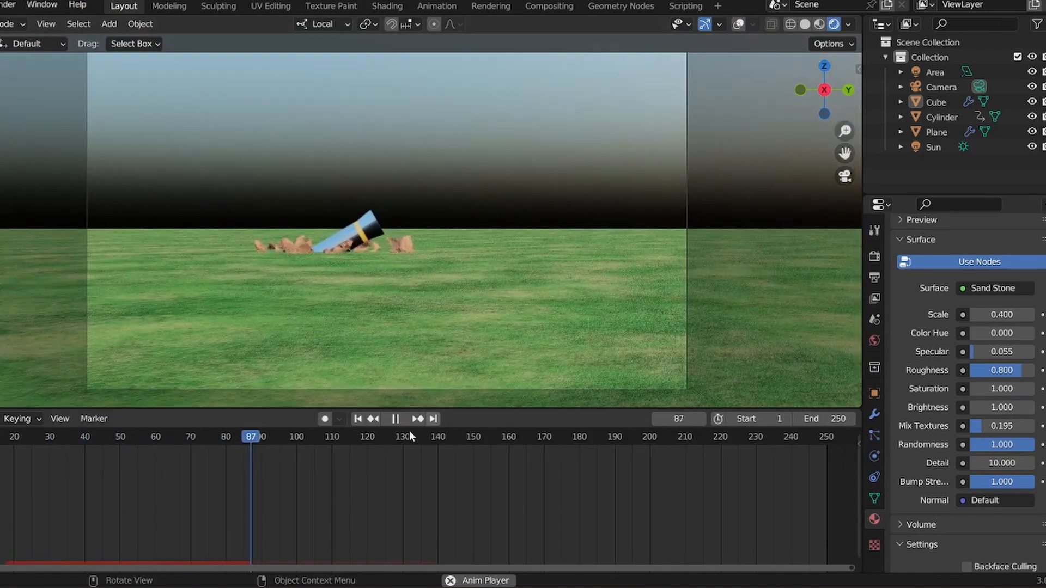
- Replay the animation from the first frame to preview the shattering
click(390, 422)
click(358, 419)
key(space)
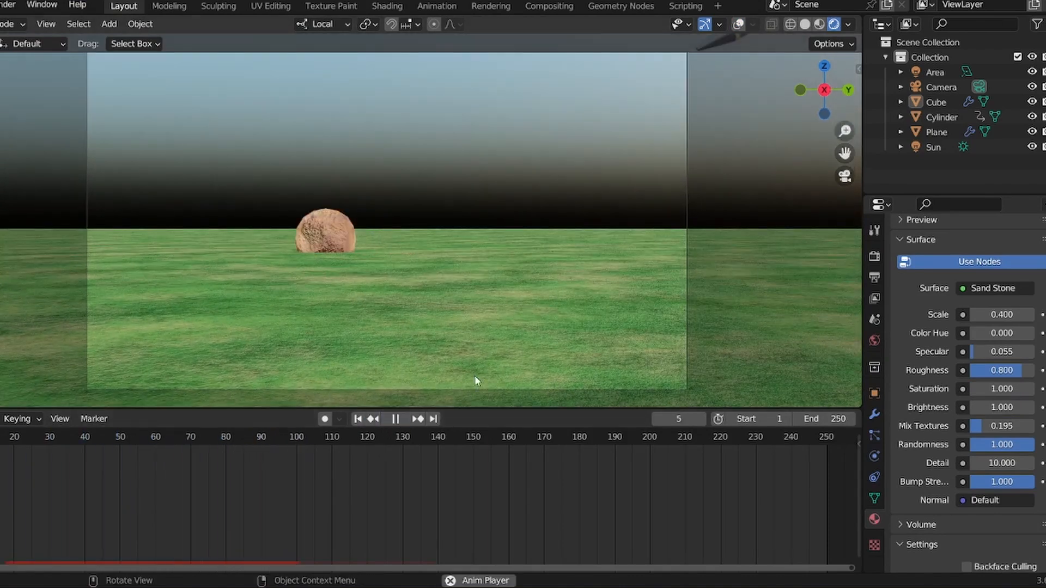
scroll(430, 229, down, 3)
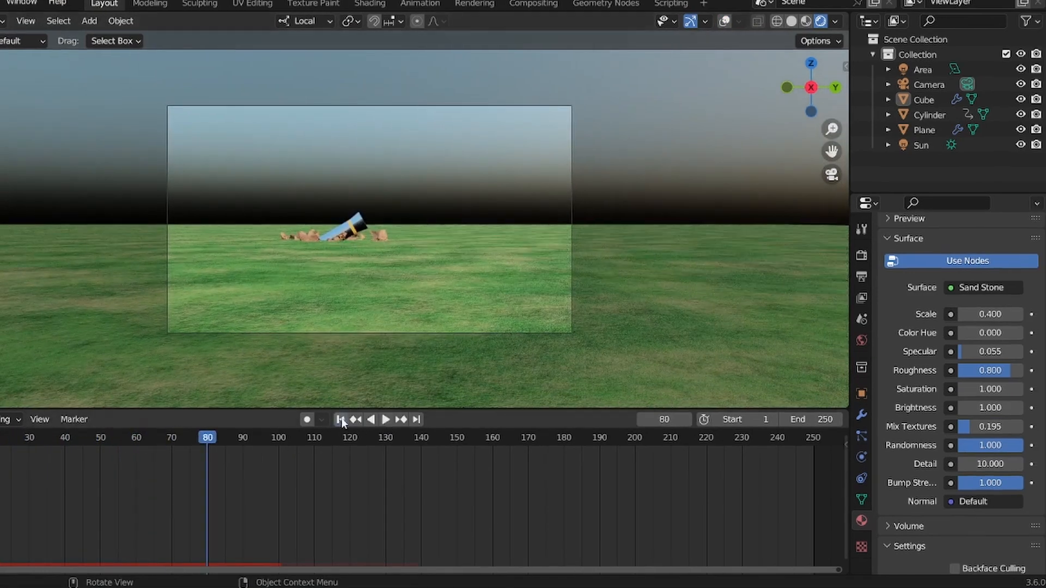
key(space)
- Set the animation End frame to 50 and play the shortened animation again
key(space)
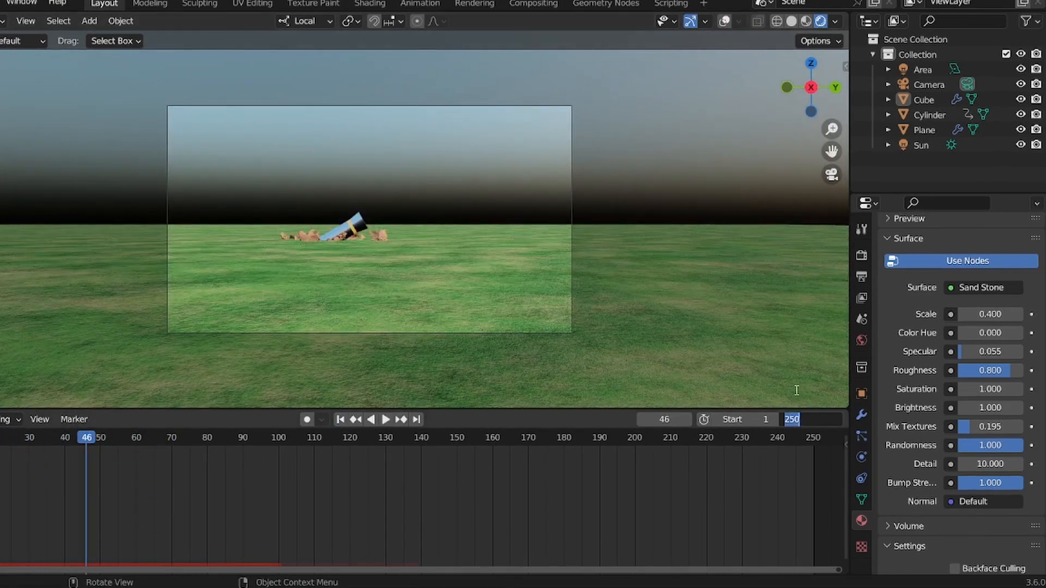
text(50)
key(Return)
key(space)
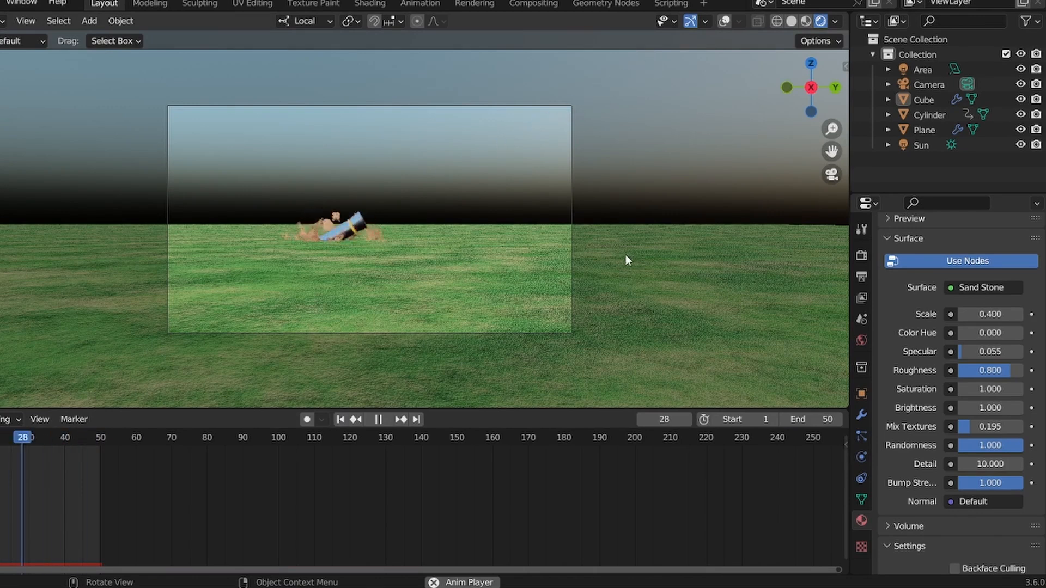
key(Escape)
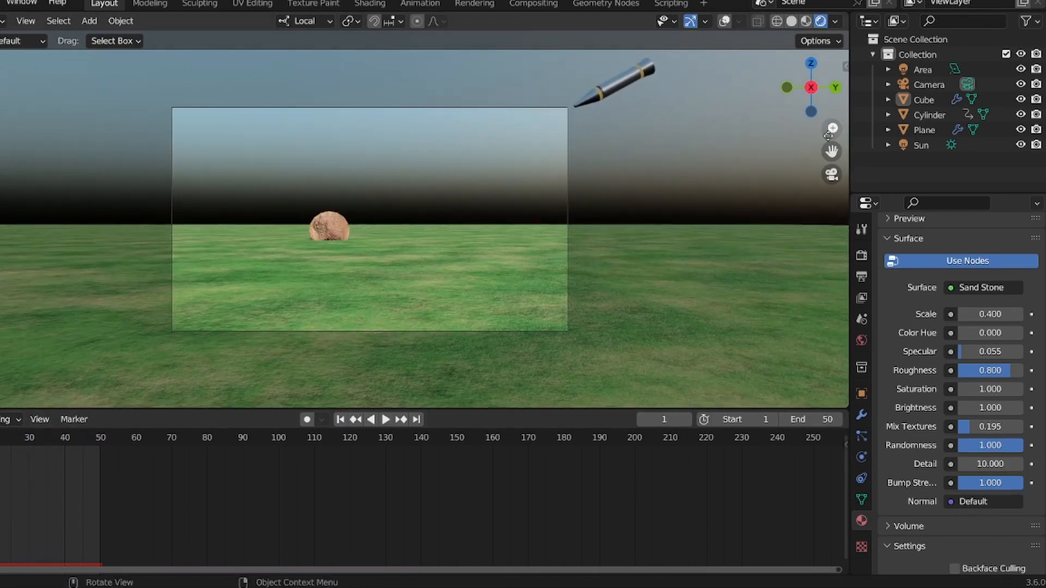
drag(828, 136, 646, 122)
key(space)
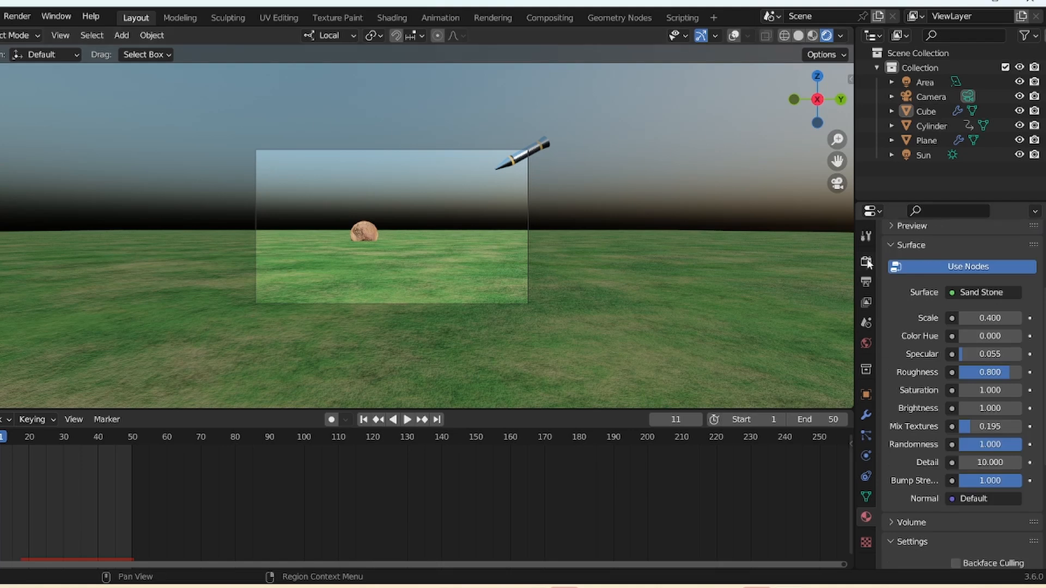
- Open the Output properties and set the File Format to FFmpeg Video
scroll(959, 309, up, 1)
click(903, 373)
click(902, 391)
mouse_move(1040, 348)
mouse_down()
mouse_move(1039, 363)
mouse_move(1039, 305)
mouse_move(1038, 362)
mouse_up()
click(867, 282)
drag(1041, 320, 1037, 378)
click(993, 422)
click(981, 493)
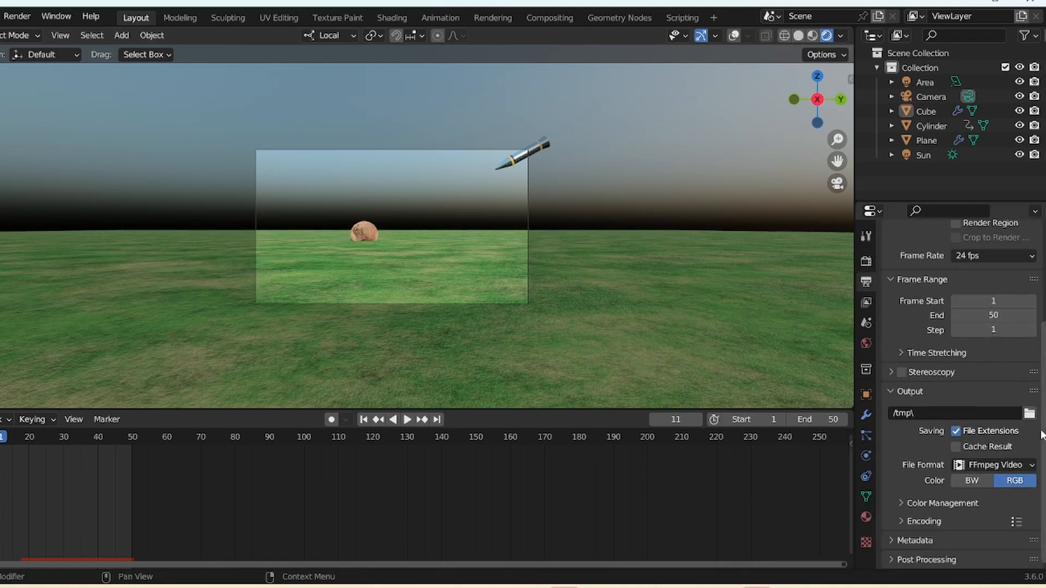
- Set the render output path to the Downloads folder
click(1029, 413)
click(216, 221)
click(665, 494)
- Expand Encoding, set the Container to MPEG-4 and Output Quality to High Quality
click(925, 521)
click(993, 543)
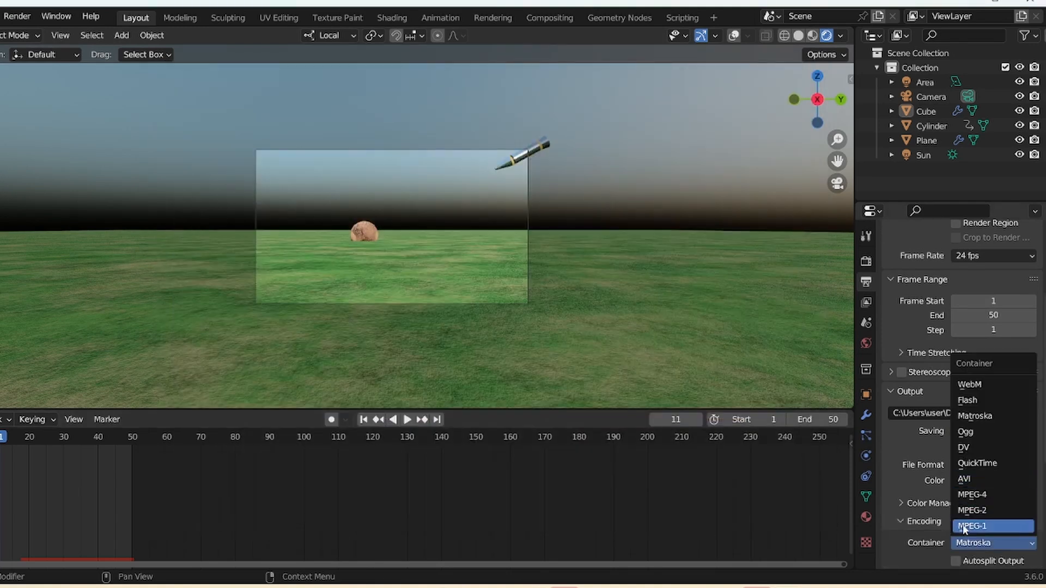
click(981, 494)
scroll(992, 491, down, 5)
click(997, 478)
click(986, 390)
- Jump to the first frame and render a still image of the scene
key(shift+Left)
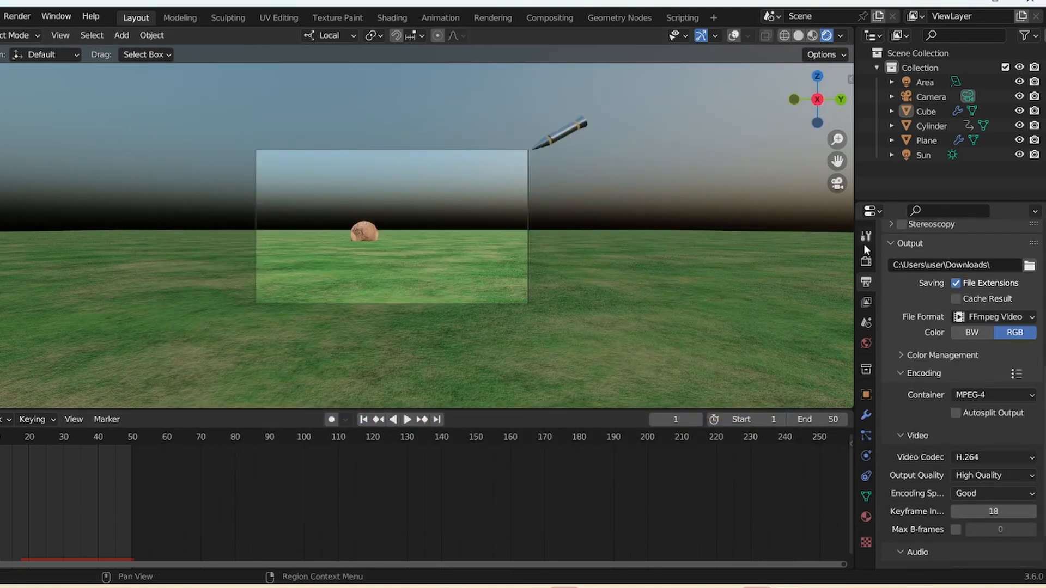
click(866, 261)
click(17, 16)
click(54, 48)
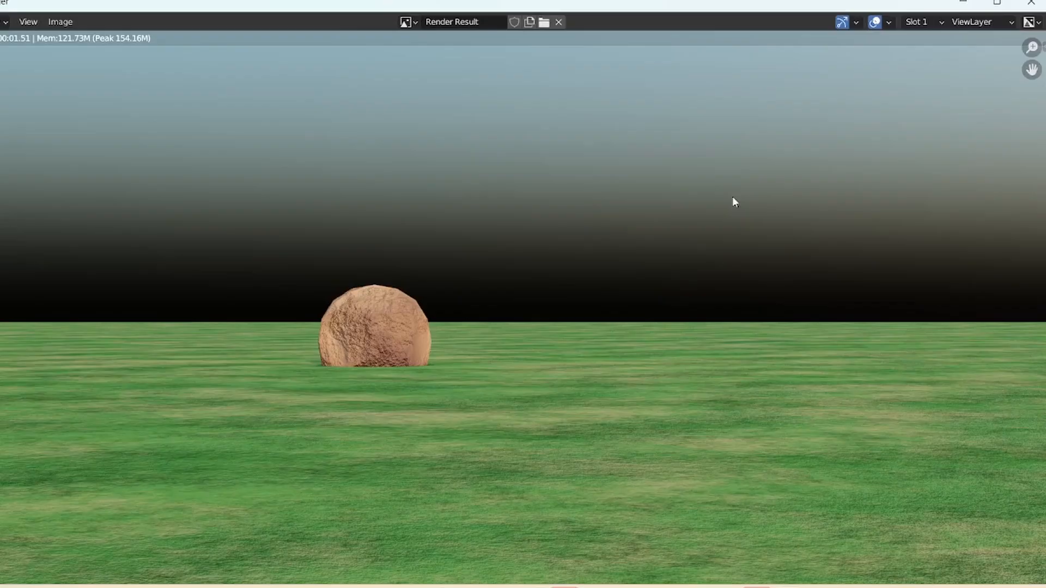